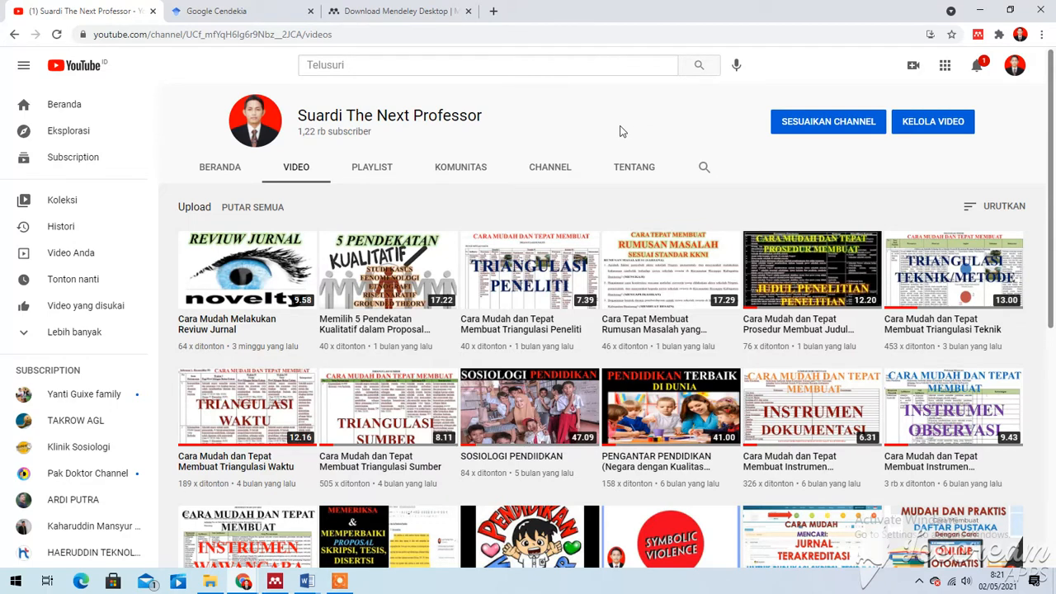
Step: Add a blank browser tab and return to the Mendeley Desktop for Windows download page
{"action": "left_click", "coordinate": [407, 16]}
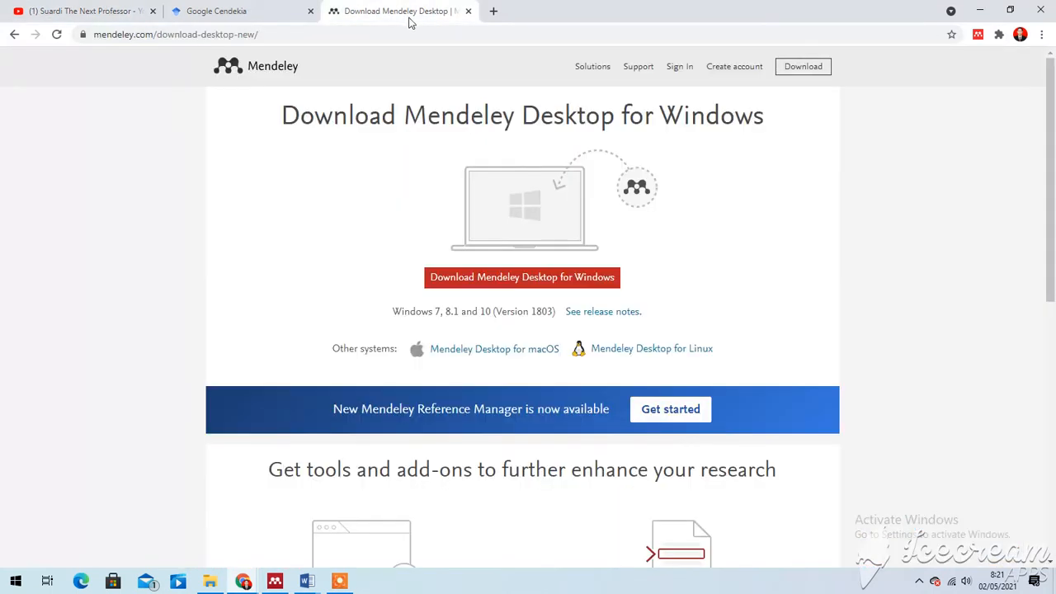
{"action": "left_click", "coordinate": [494, 11]}
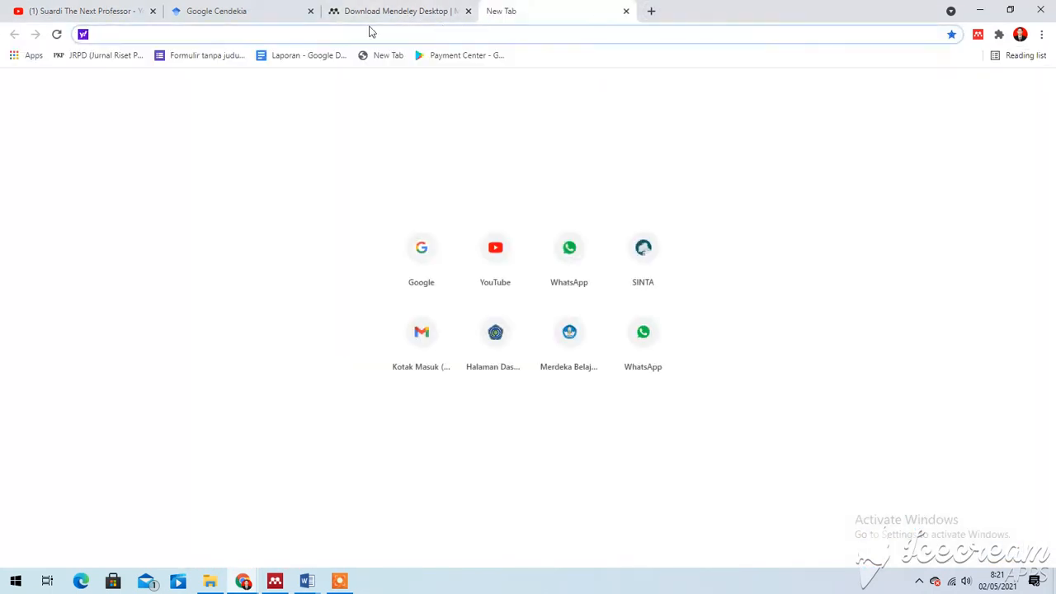
{"action": "left_click", "coordinate": [398, 10]}
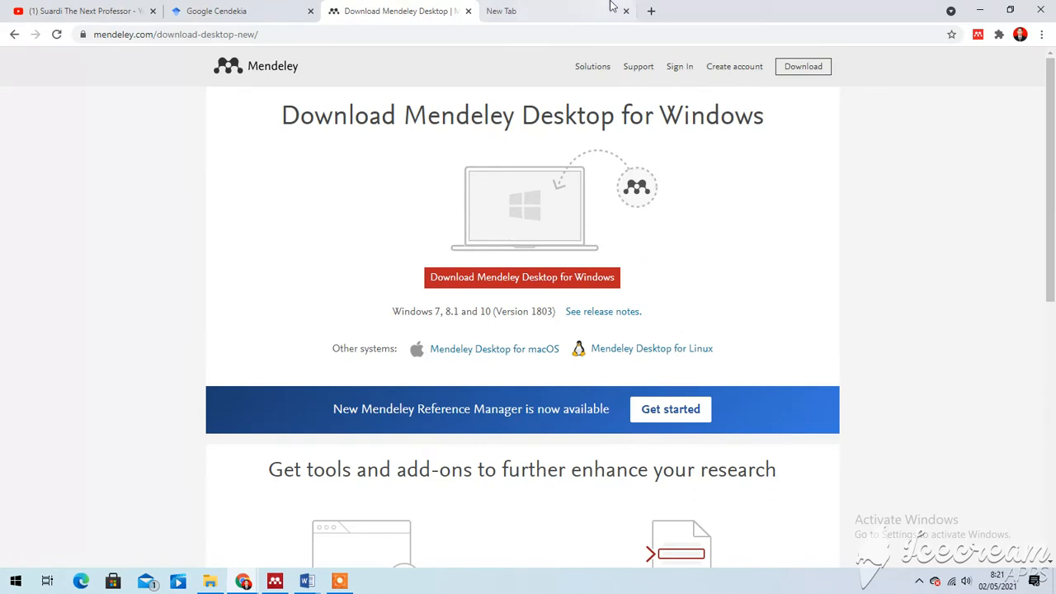
{"action": "left_click", "coordinate": [561, 8]}
{"action": "left_click", "coordinate": [400, 10]}
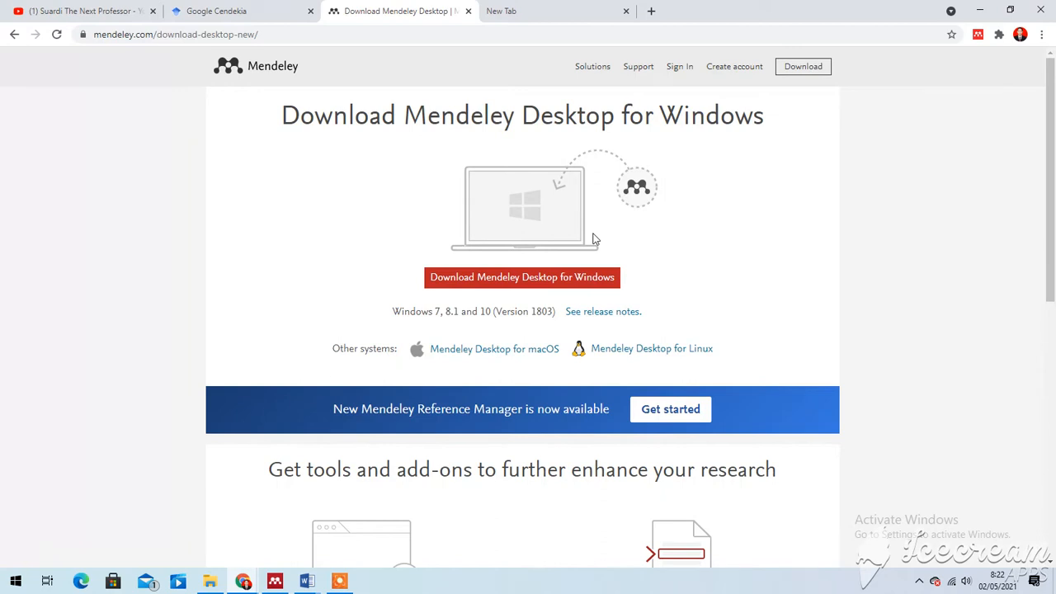
Step: Switch to Mendeley Desktop and look through the reference list of All Documents
{"action": "left_click", "coordinate": [276, 582]}
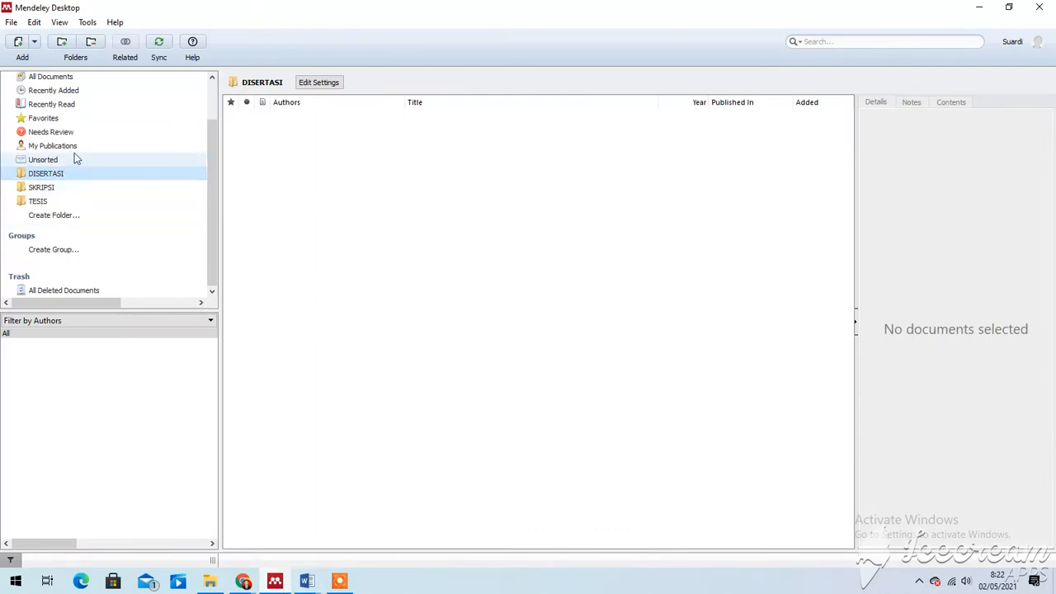
{"action": "scroll", "coordinate": [75, 157], "scroll_direction": "up", "scroll_amount": 2}
{"action": "left_click", "coordinate": [39, 131]}
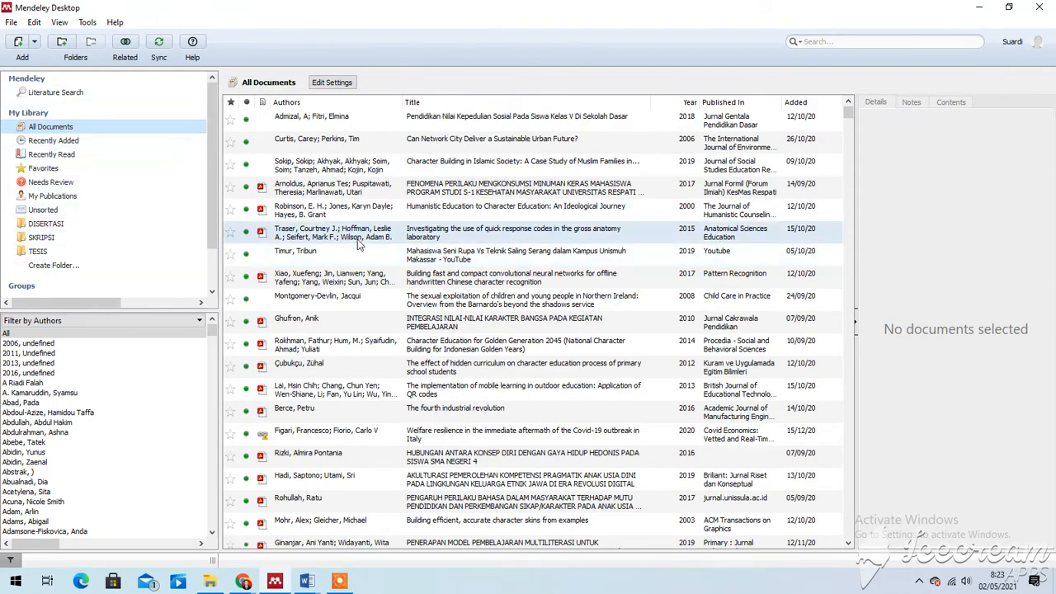
{"action": "scroll", "coordinate": [363, 248], "scroll_direction": "down", "scroll_amount": 2}
{"action": "scroll", "coordinate": [363, 260], "scroll_direction": "down", "scroll_amount": 3}
{"action": "scroll", "coordinate": [646, 294], "scroll_direction": "up", "scroll_amount": 5}
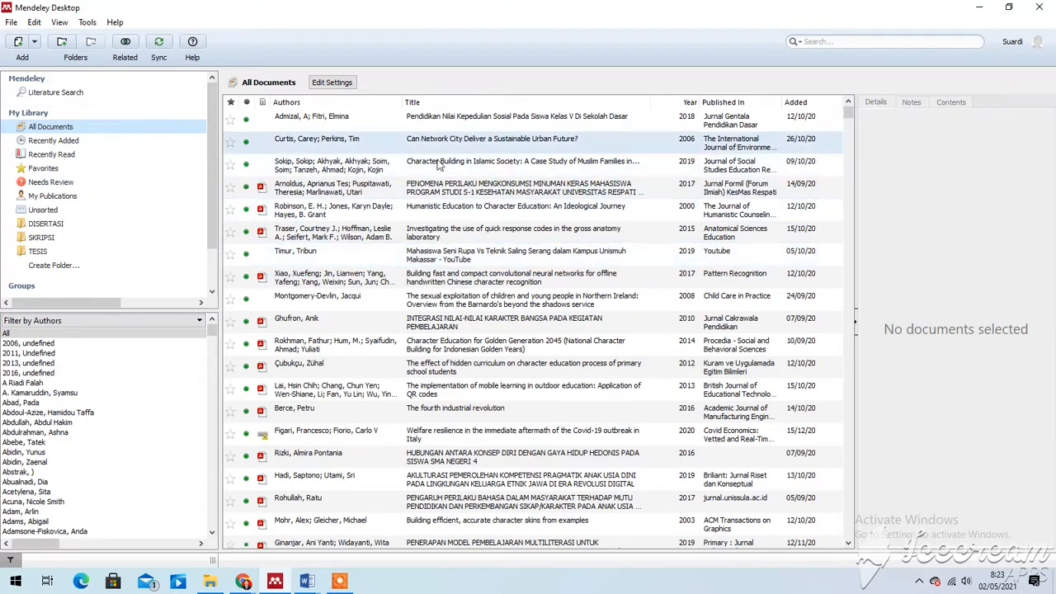
Step: Restore the Mendeley Desktop window from full screen, narrow it and place it over the left half of the desktop
{"action": "left_click", "coordinate": [1009, 6]}
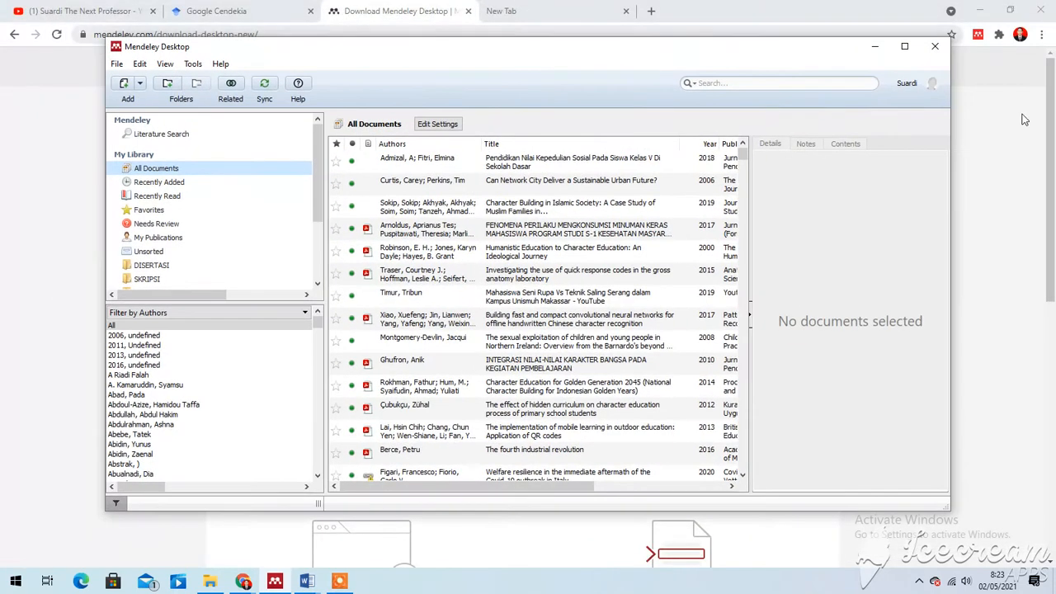
{"action": "left_click_drag", "start_coordinate": [950, 166], "coordinate": [701, 165]}
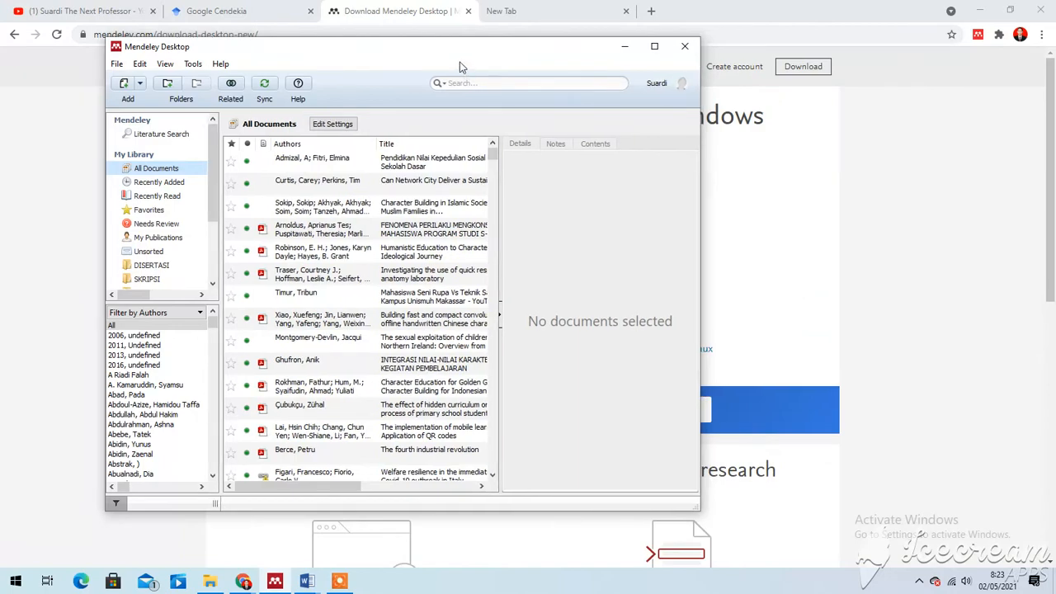
{"action": "left_click_drag", "start_coordinate": [344, 50], "coordinate": [244, 31]}
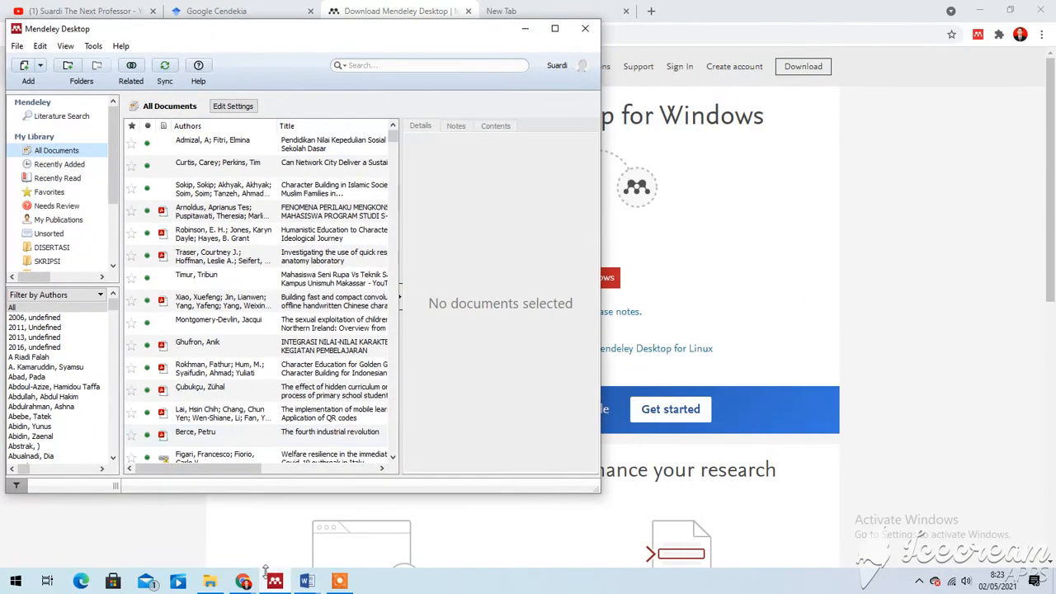
Step: Switch to Word's Document2 and place its window beside Mendeley Desktop
{"action": "mouse_move", "coordinate": [307, 578]}
{"action": "left_click", "coordinate": [365, 546]}
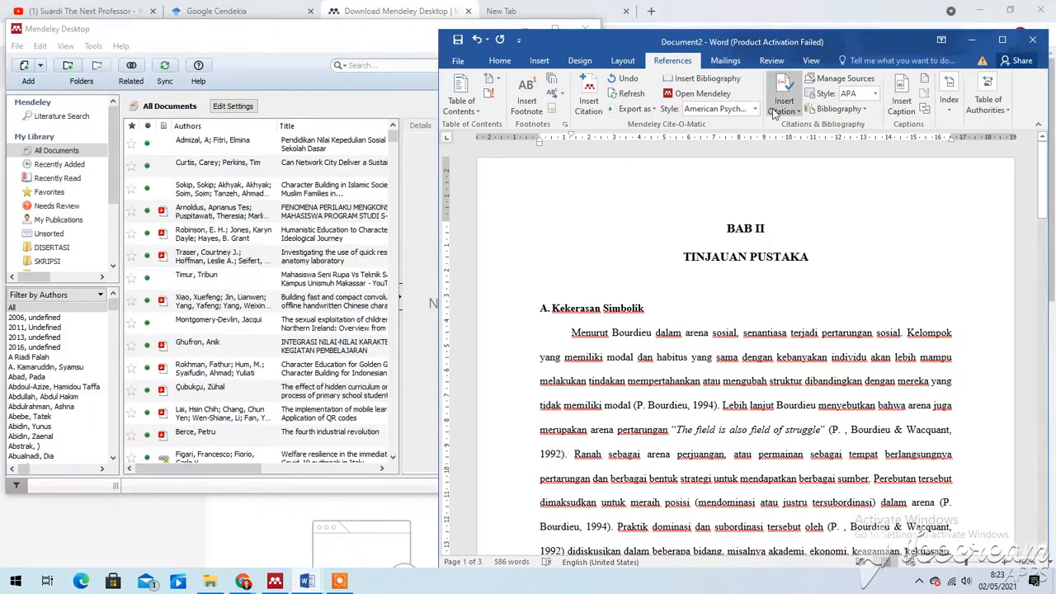
{"action": "left_click_drag", "start_coordinate": [798, 38], "coordinate": [866, 16]}
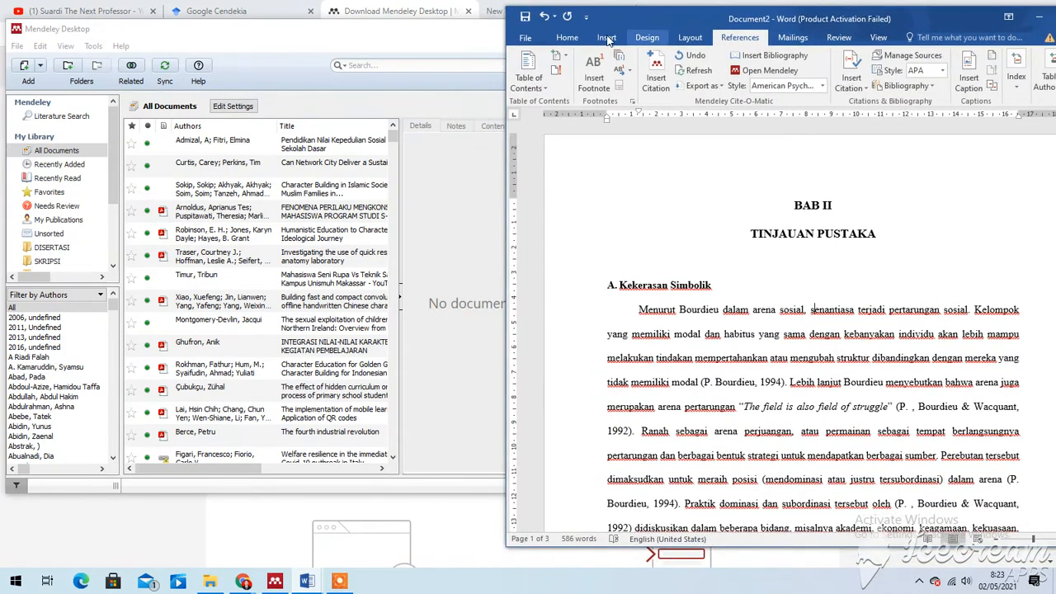
{"action": "left_click", "coordinate": [570, 38]}
{"action": "left_click", "coordinate": [535, 41]}
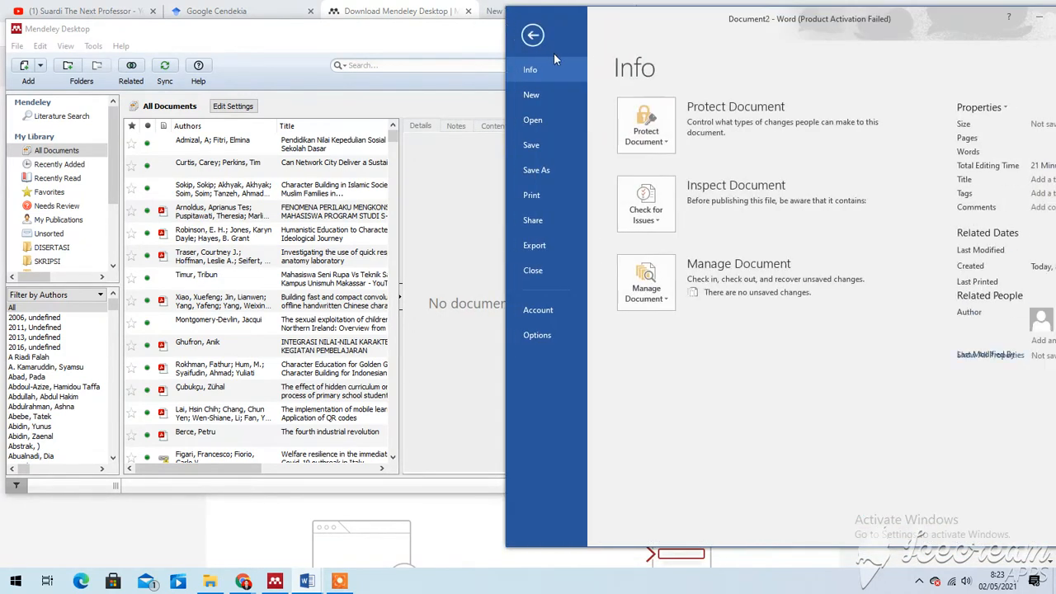
{"action": "left_click", "coordinate": [532, 35]}
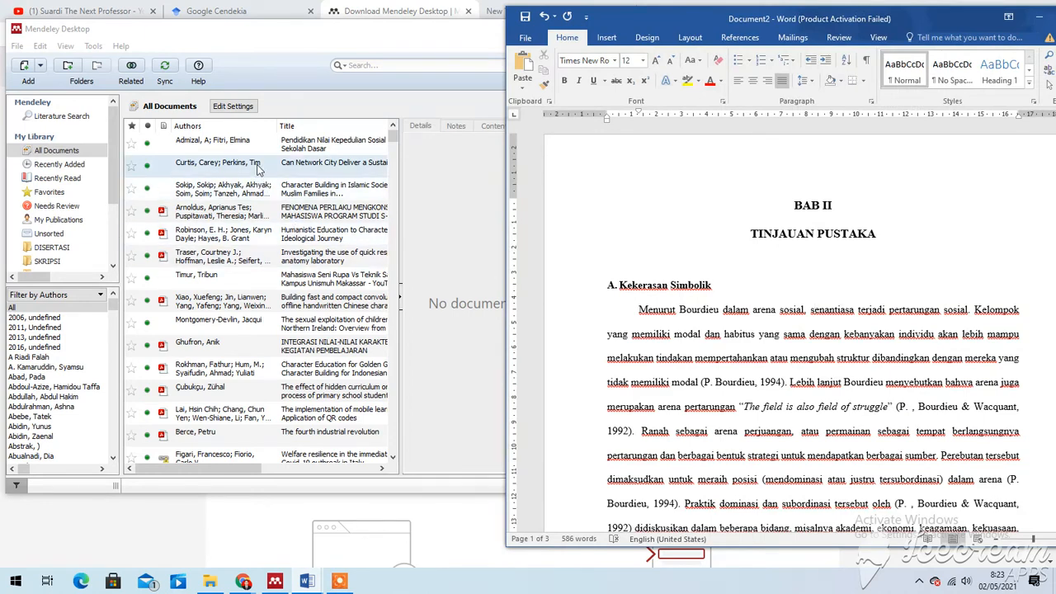
Step: Switch to Mendeley Desktop, check the MS Word plugin option, and select the article on quick response codes in the gross anatomy laboratory
{"action": "left_click", "coordinate": [219, 191]}
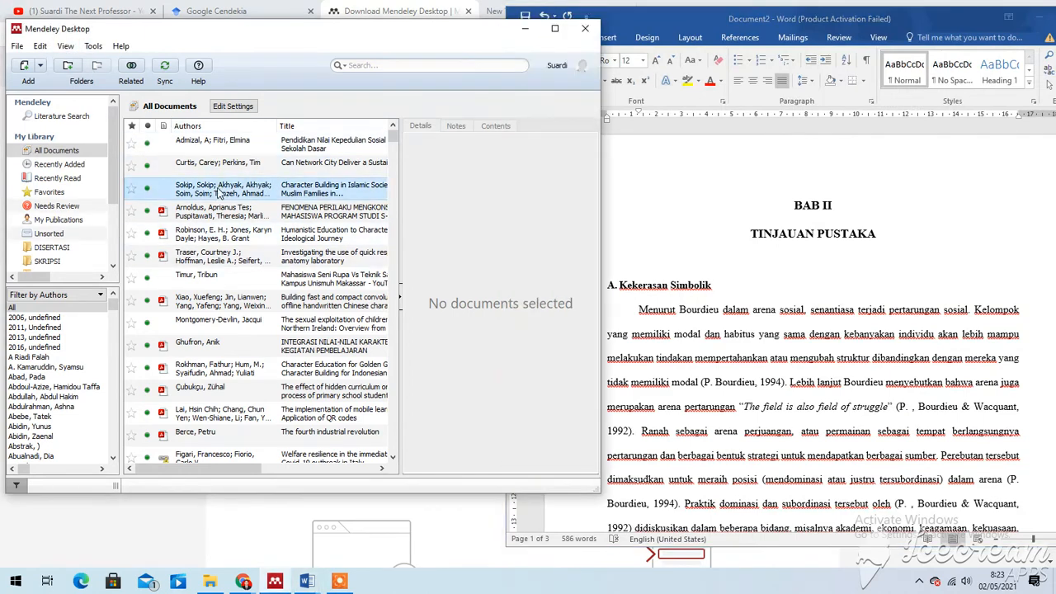
{"action": "left_click", "coordinate": [93, 47]}
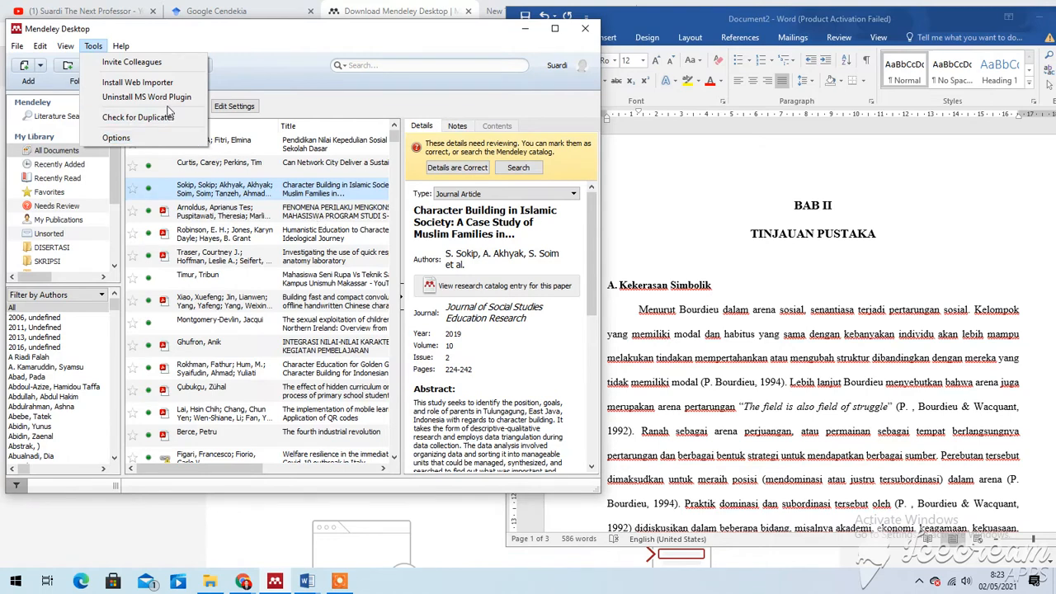
{"action": "left_click", "coordinate": [232, 260]}
Step: Bring the Word window fully into view and show its Mendeley Cite-O-Matic citation tools
{"action": "left_click", "coordinate": [757, 282]}
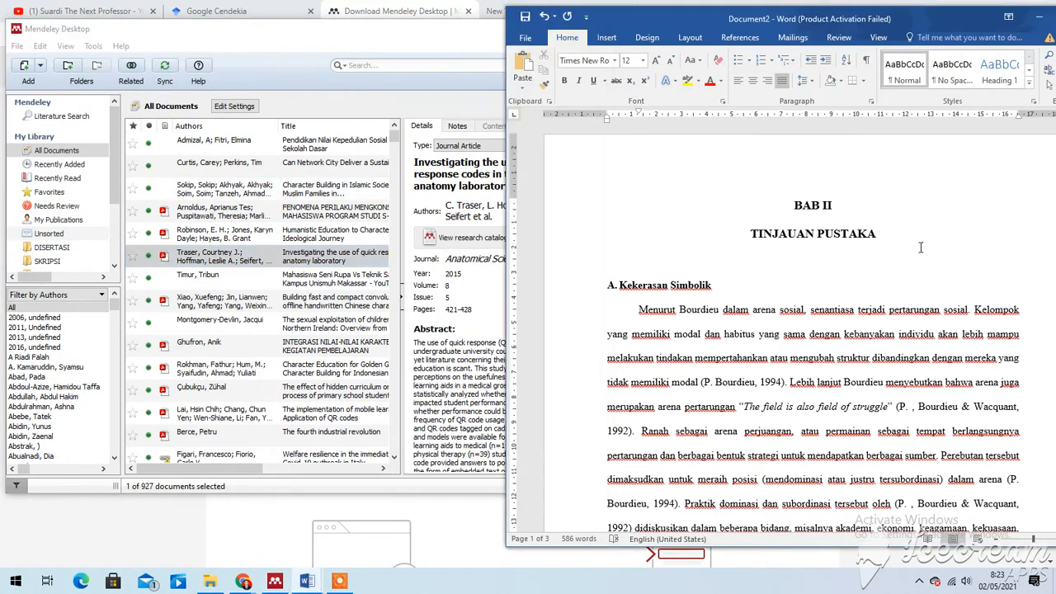
{"action": "left_click_drag", "start_coordinate": [970, 26], "coordinate": [893, 28]}
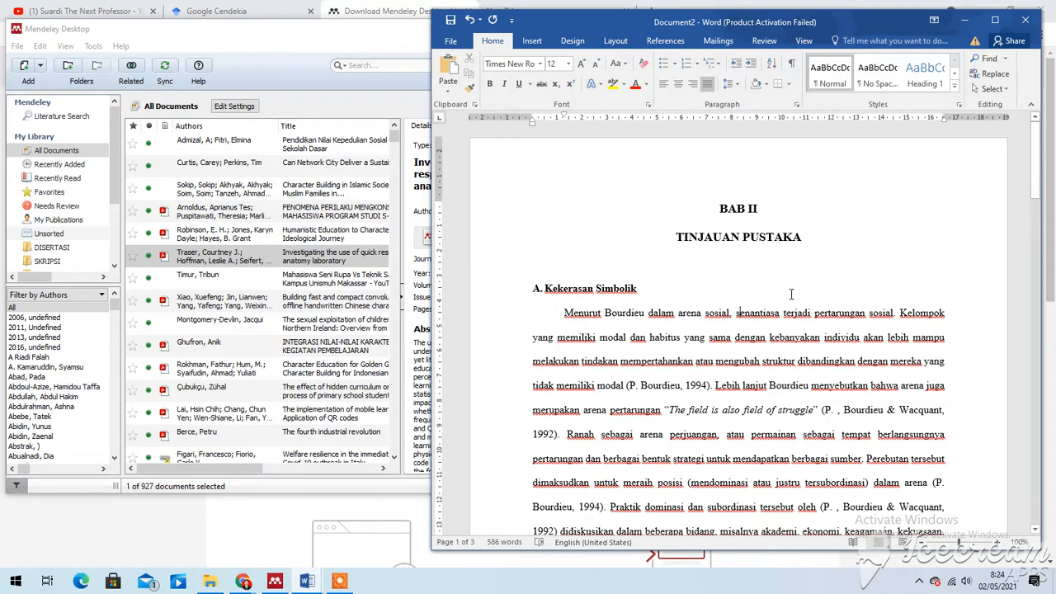
{"action": "left_click", "coordinate": [665, 41]}
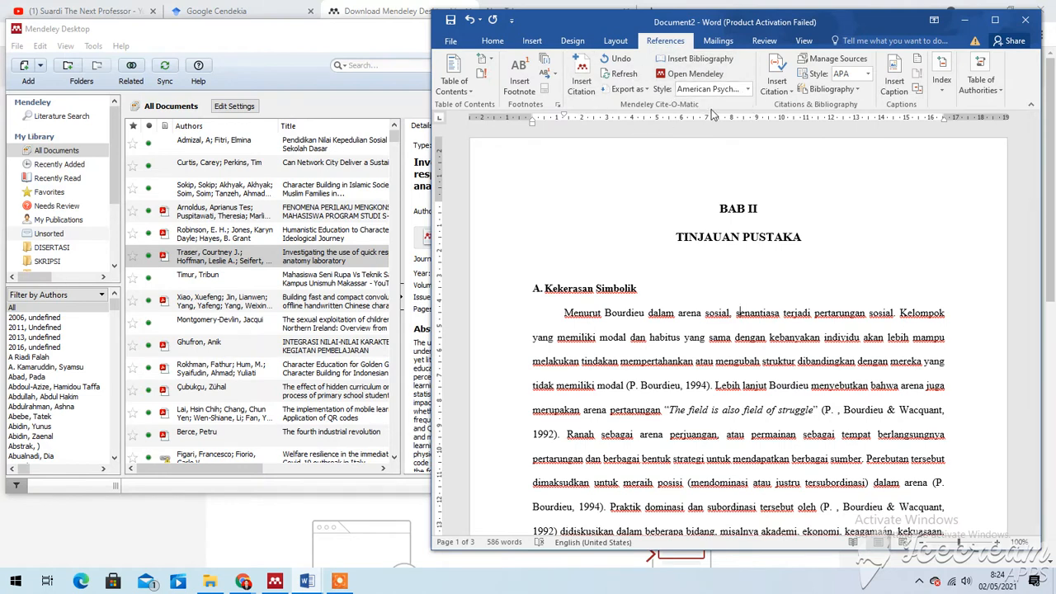
{"action": "left_click", "coordinate": [825, 255]}
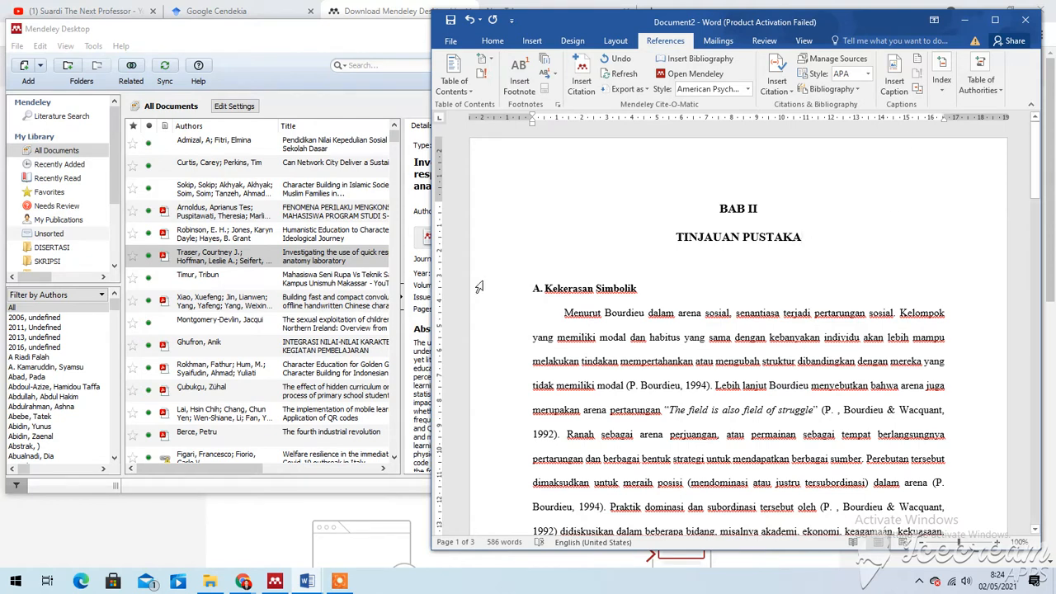
Step: Bring Mendeley Desktop to the front and stretch its window to the full height of the desktop beside Word
{"action": "left_click", "coordinate": [386, 104]}
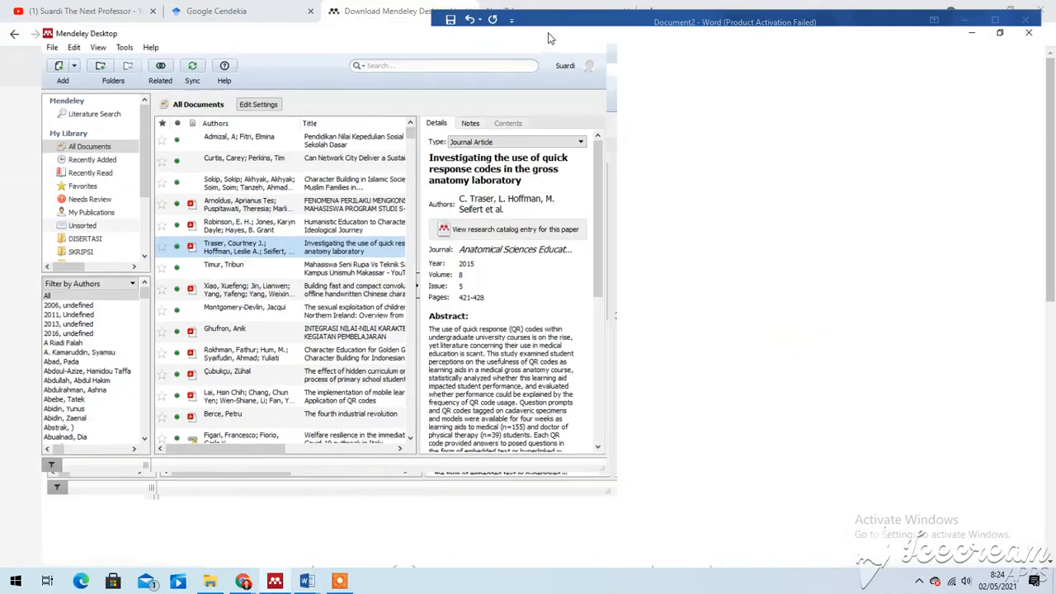
{"action": "left_click", "coordinate": [553, 30]}
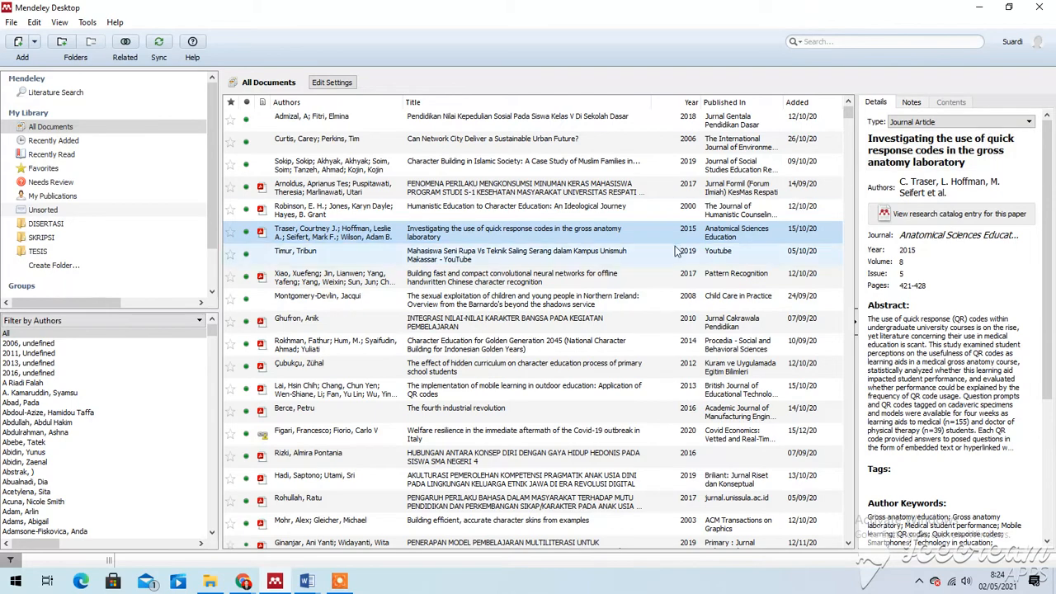
{"action": "left_click", "coordinate": [1009, 7]}
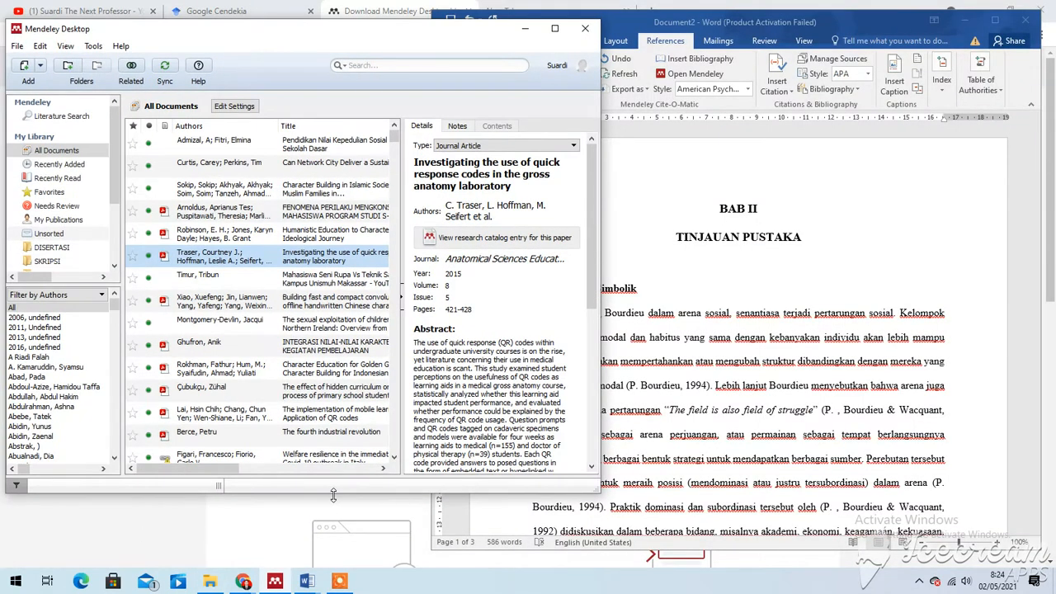
{"action": "left_click_drag", "start_coordinate": [334, 495], "coordinate": [343, 577]}
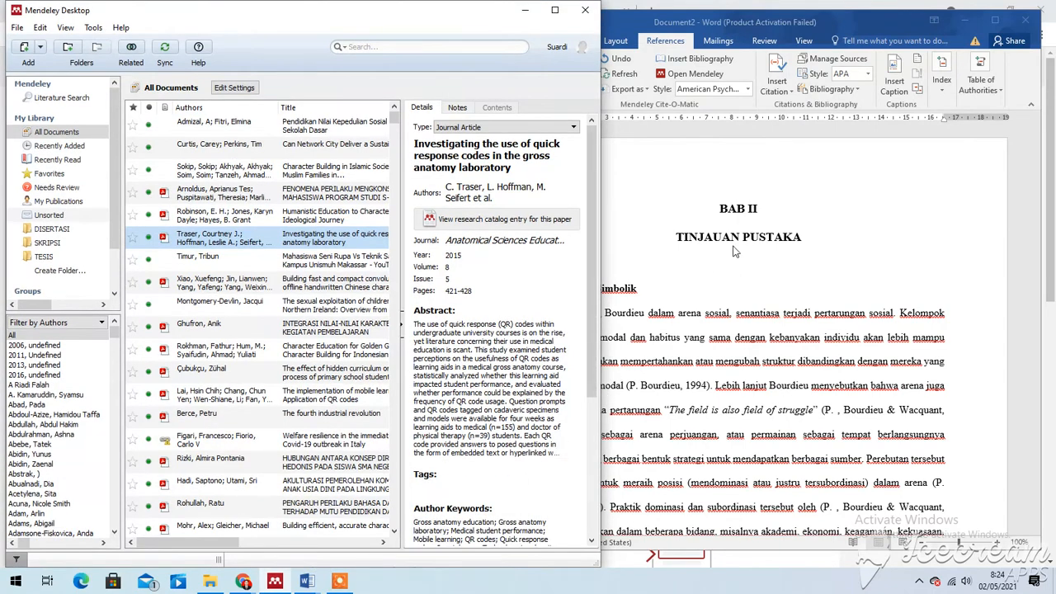
{"action": "left_click", "coordinate": [703, 299]}
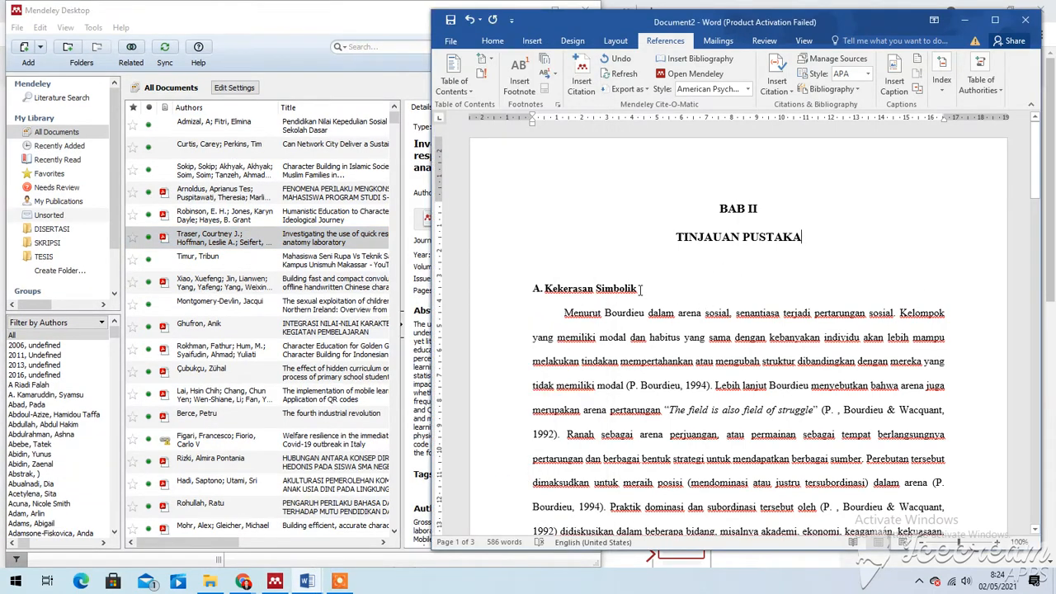
{"action": "left_click_drag", "start_coordinate": [640, 288], "coordinate": [541, 290]}
{"action": "left_click", "coordinate": [538, 238]}
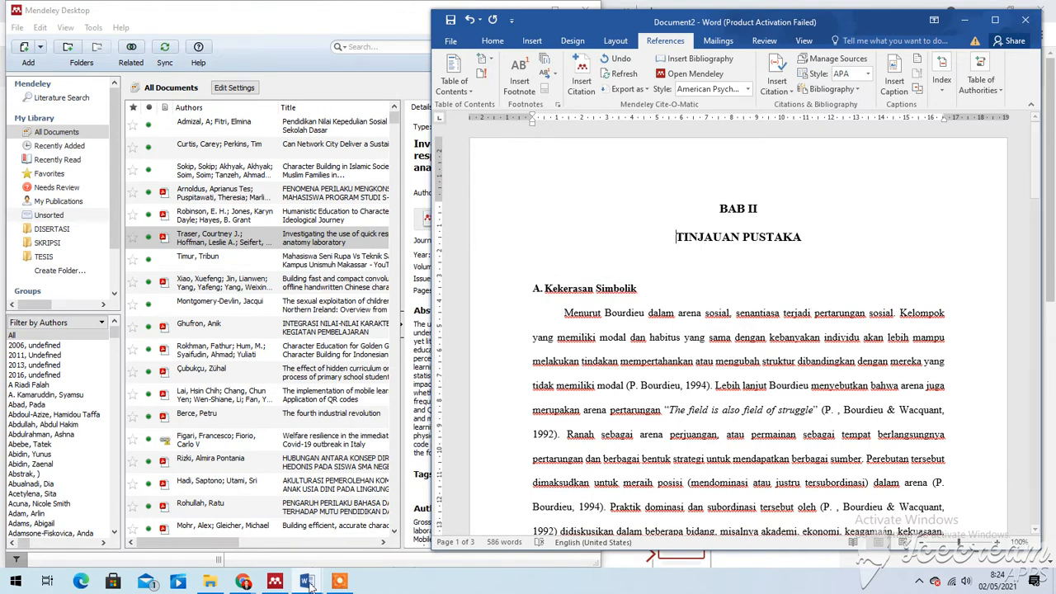
{"action": "left_click", "coordinate": [243, 582]}
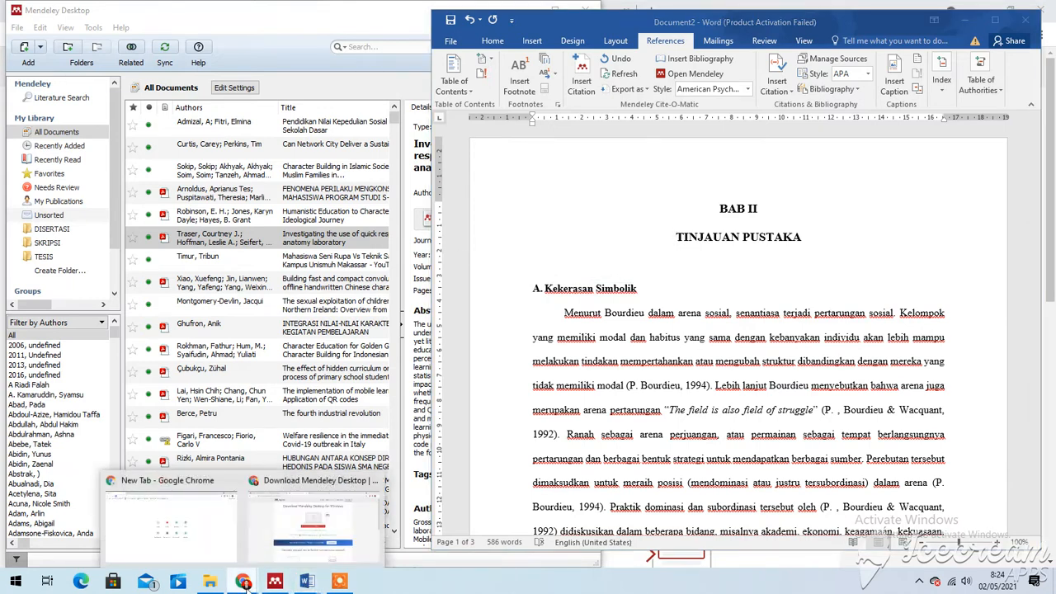
{"action": "mouse_move", "coordinate": [281, 538]}
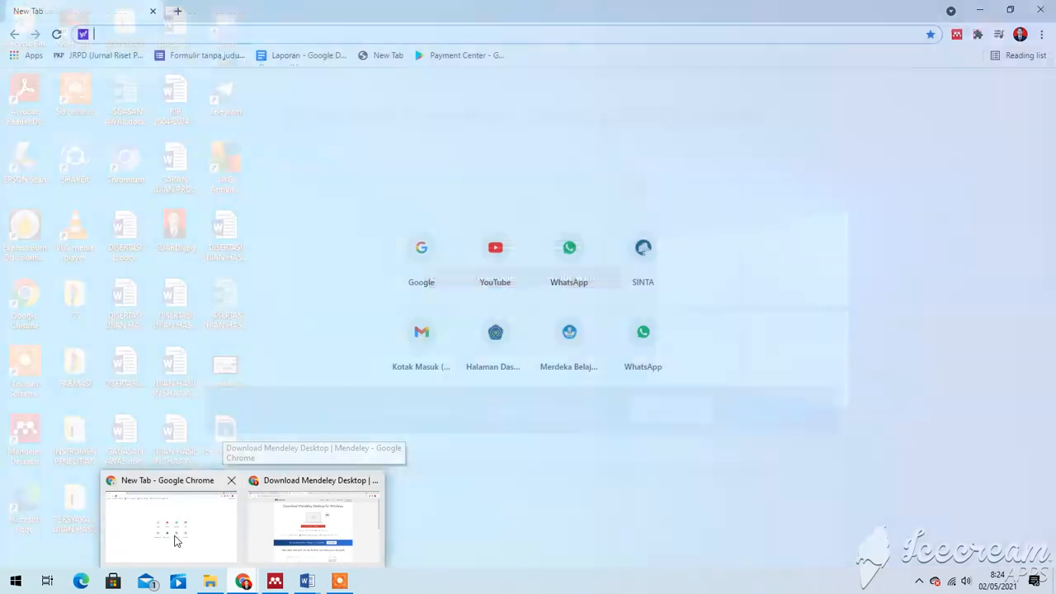
{"action": "left_click", "coordinate": [172, 540]}
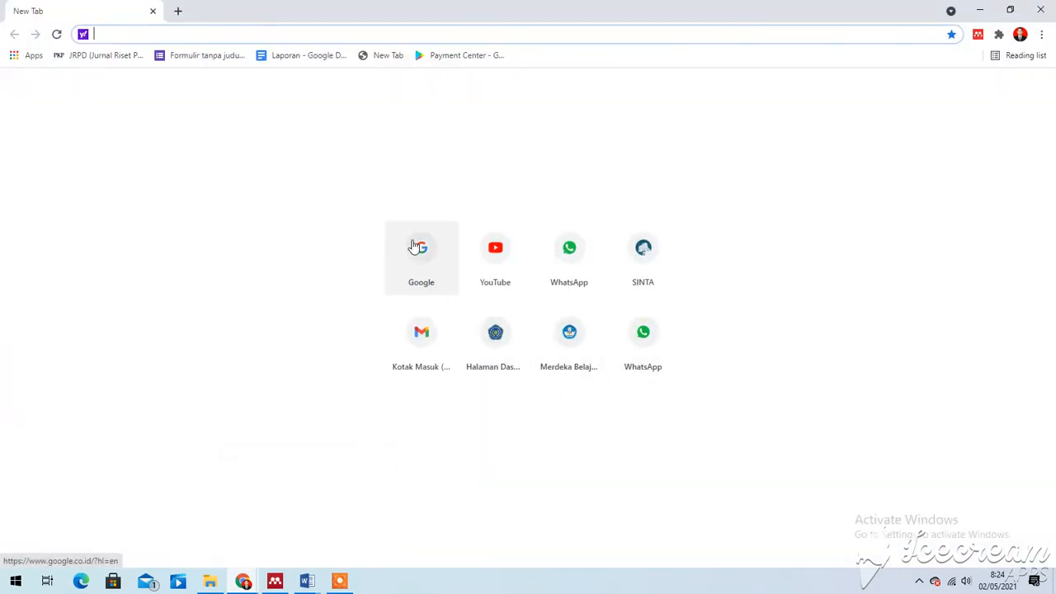
{"action": "left_click", "coordinate": [274, 581]}
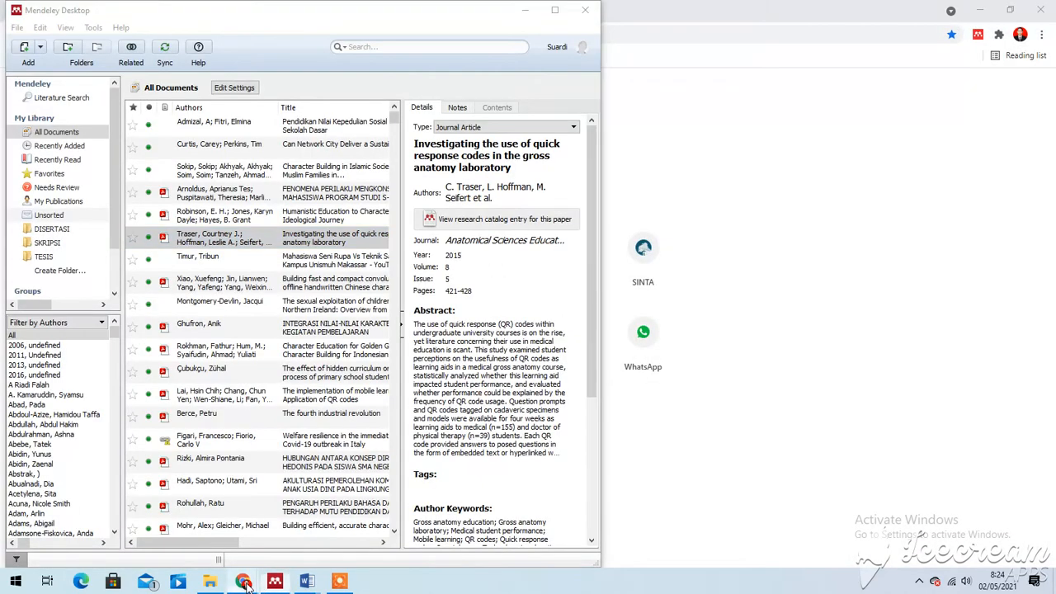
{"action": "mouse_move", "coordinate": [246, 582]}
{"action": "left_click", "coordinate": [219, 539]}
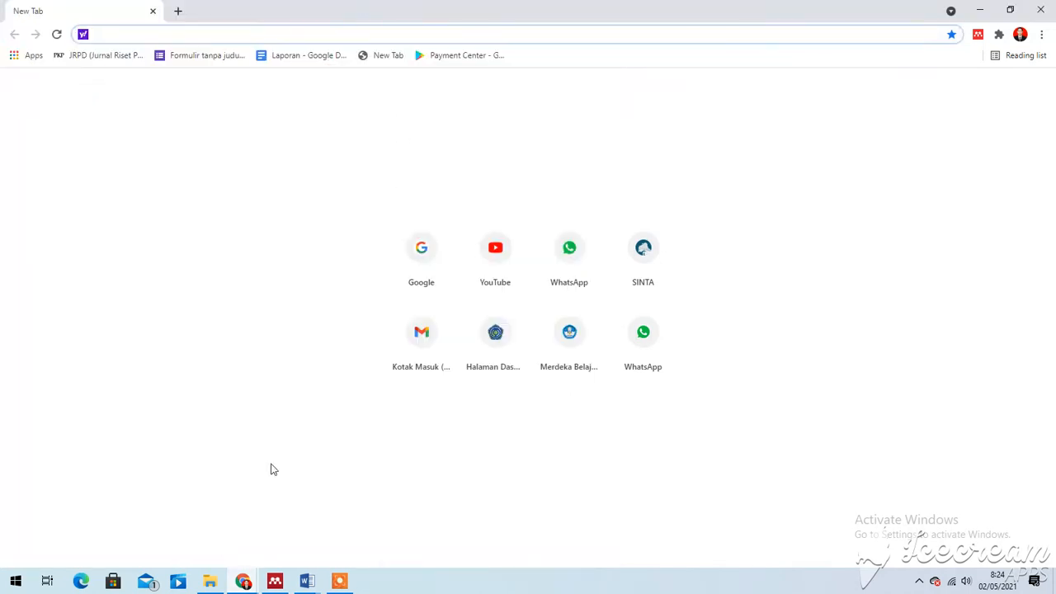
Step: Switch to the browser window holding the Google Cendekia tab, load the Google homepage in its empty tab, and close the Google Cendekia tab
{"action": "left_click", "coordinate": [324, 521]}
{"action": "left_click", "coordinate": [255, 15]}
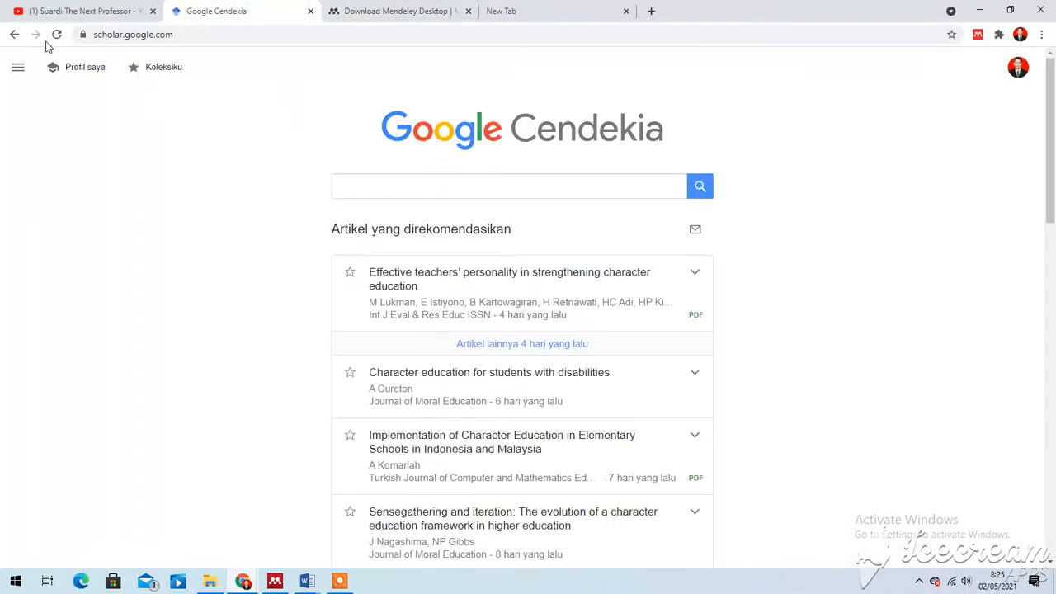
{"action": "left_click", "coordinate": [547, 13]}
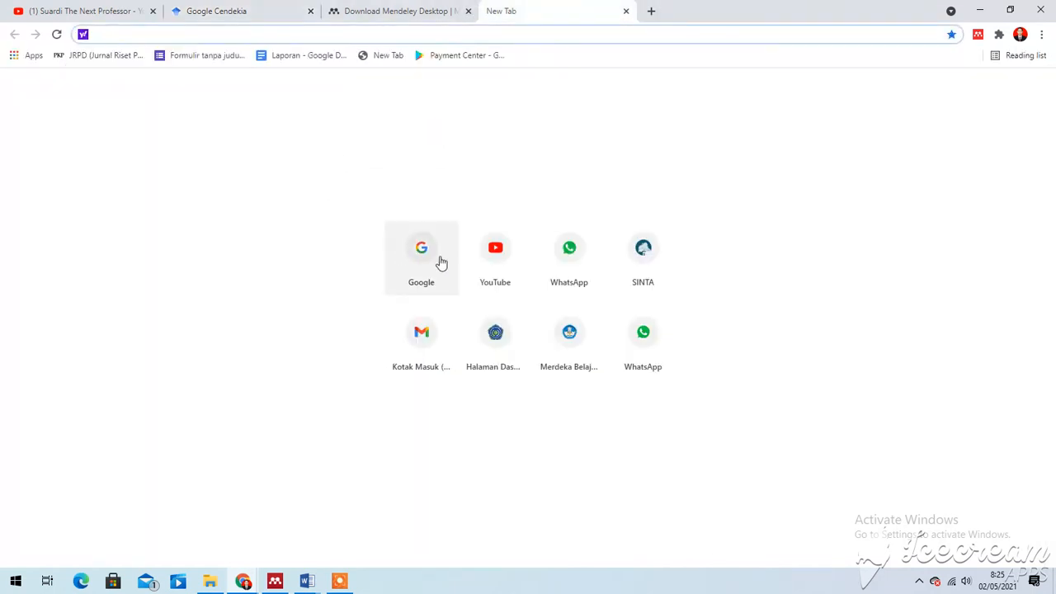
{"action": "left_click", "coordinate": [442, 261]}
{"action": "left_click", "coordinate": [310, 11]}
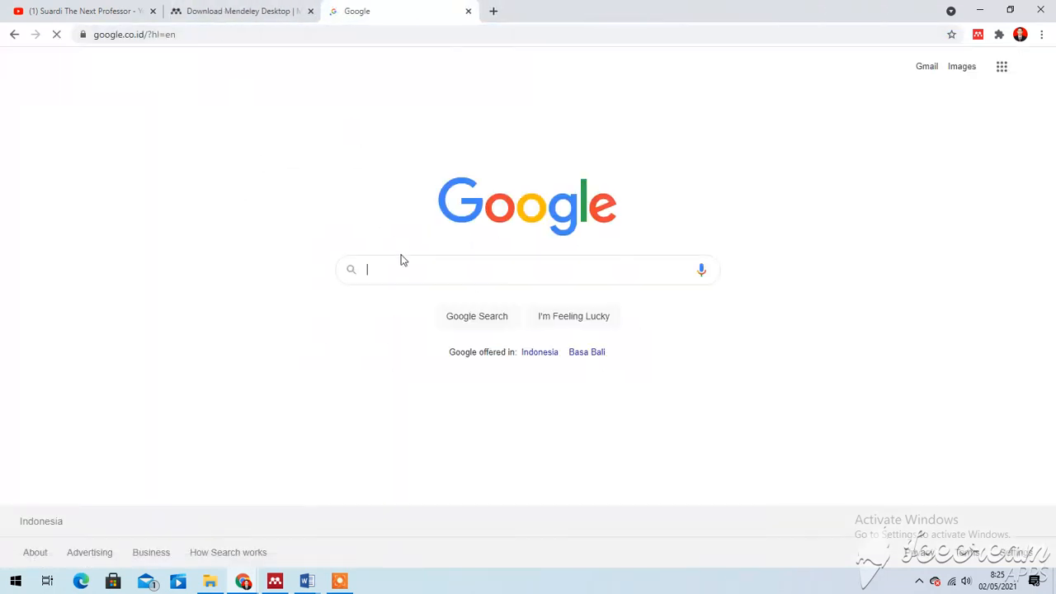
Step: Find Google Scholar through a Google search, open it, and search it for KEKERASAN SIMBOLIK
{"action": "type", "text": "GO"}
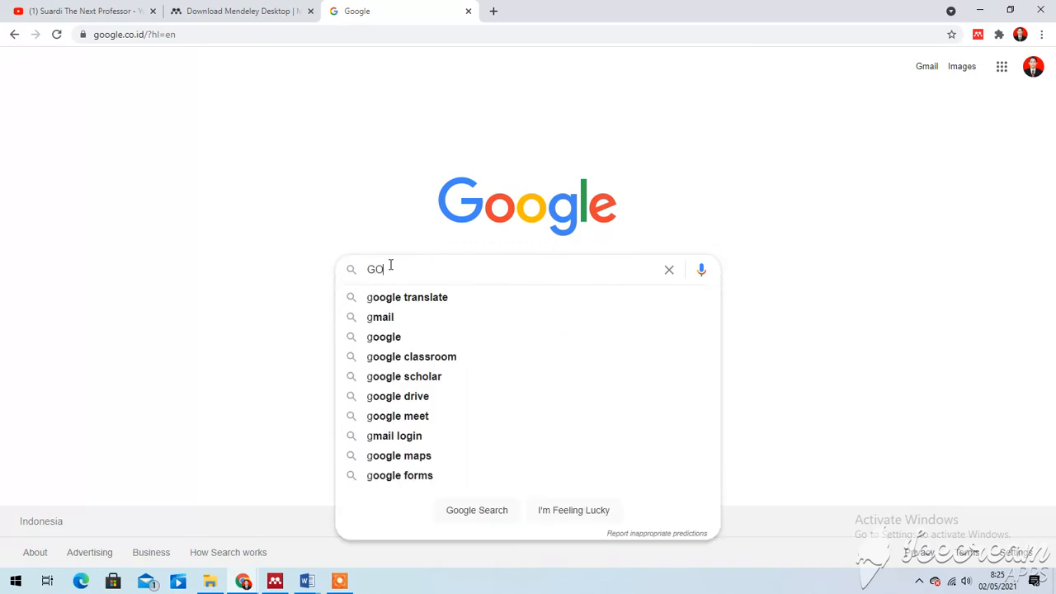
{"action": "type", "text": "OHGL"}
{"action": "key", "text": "BackSpace"}
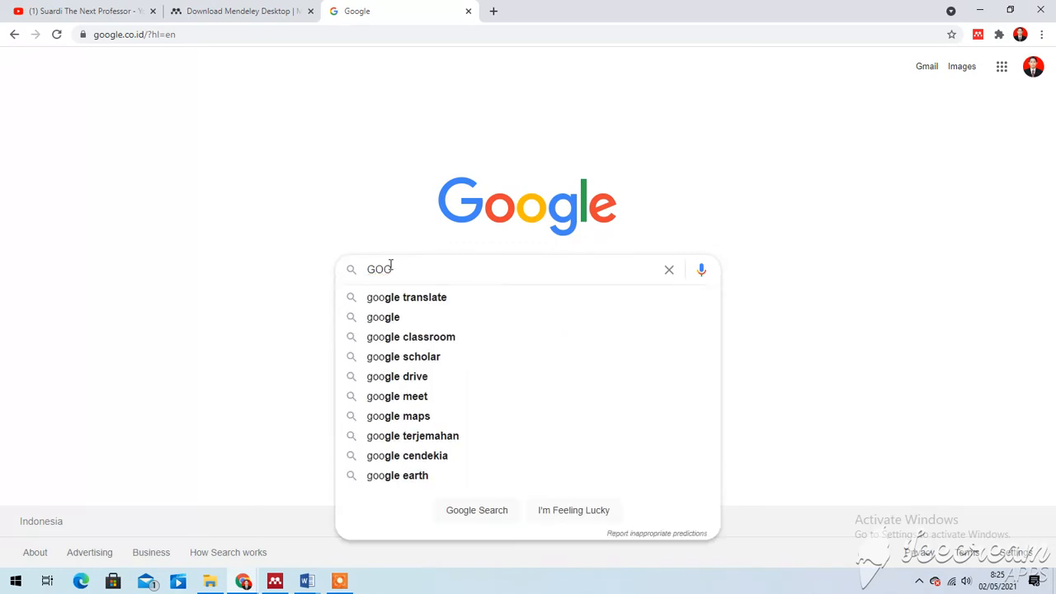
{"action": "type", "text": "GLE"}
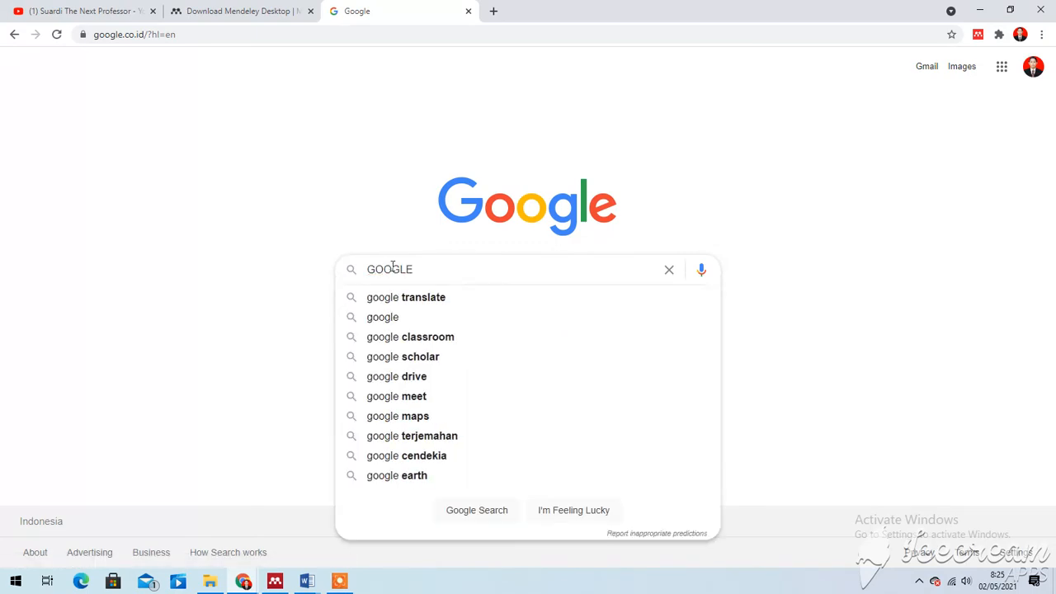
{"action": "left_click", "coordinate": [430, 360]}
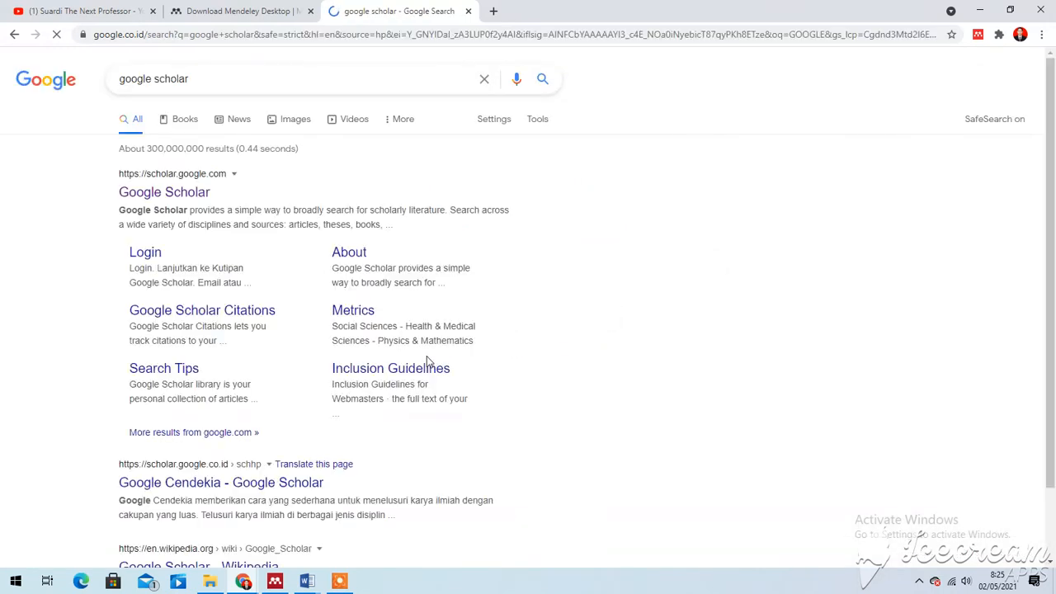
{"action": "left_click", "coordinate": [173, 202]}
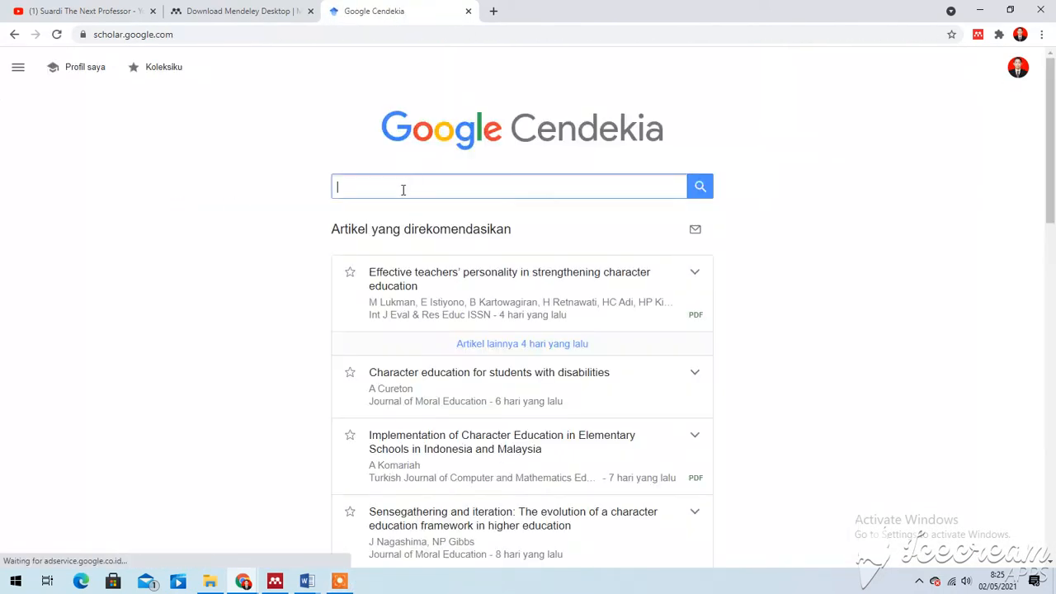
{"action": "left_click", "coordinate": [404, 190]}
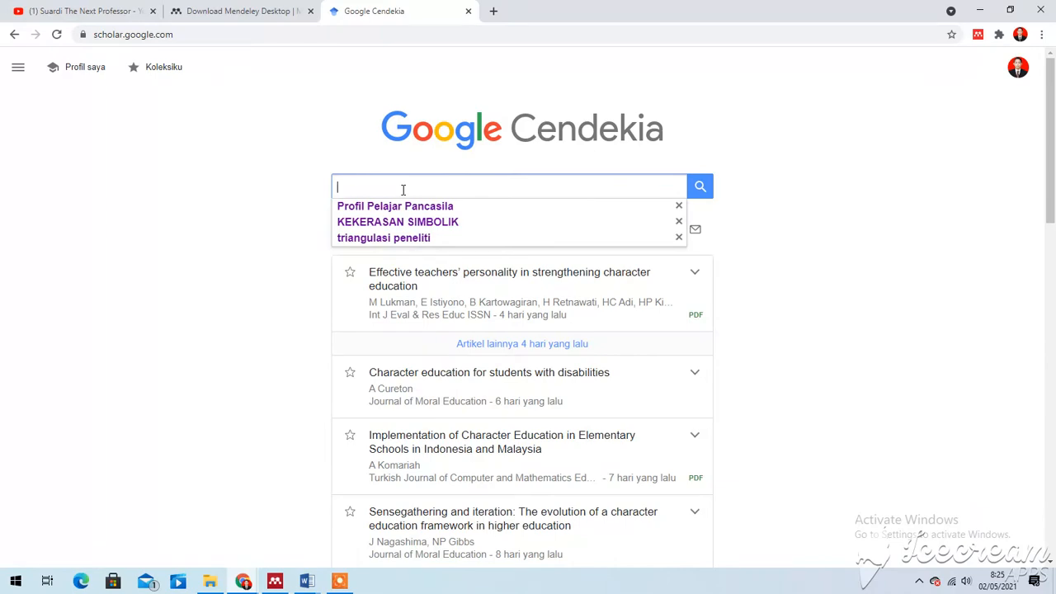
{"action": "left_click", "coordinate": [408, 222]}
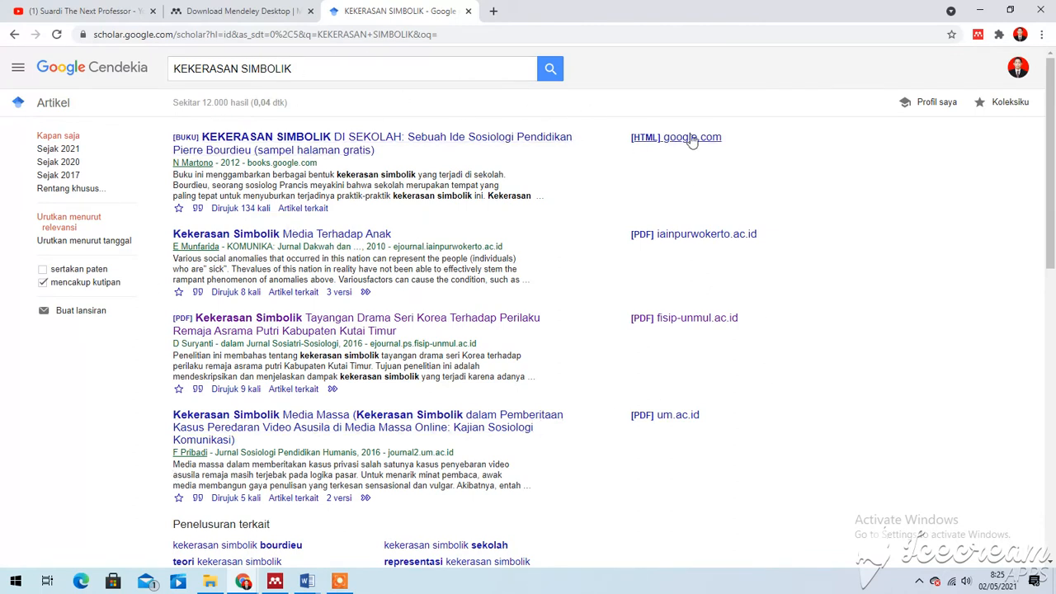
Step: Download the iainpurwokerto.ac.id PDF of "Kekerasan Simbolik Media Terhadap Anak" and open the article's page in a new tab
{"action": "scroll", "coordinate": [464, 319], "scroll_direction": "down", "scroll_amount": 2}
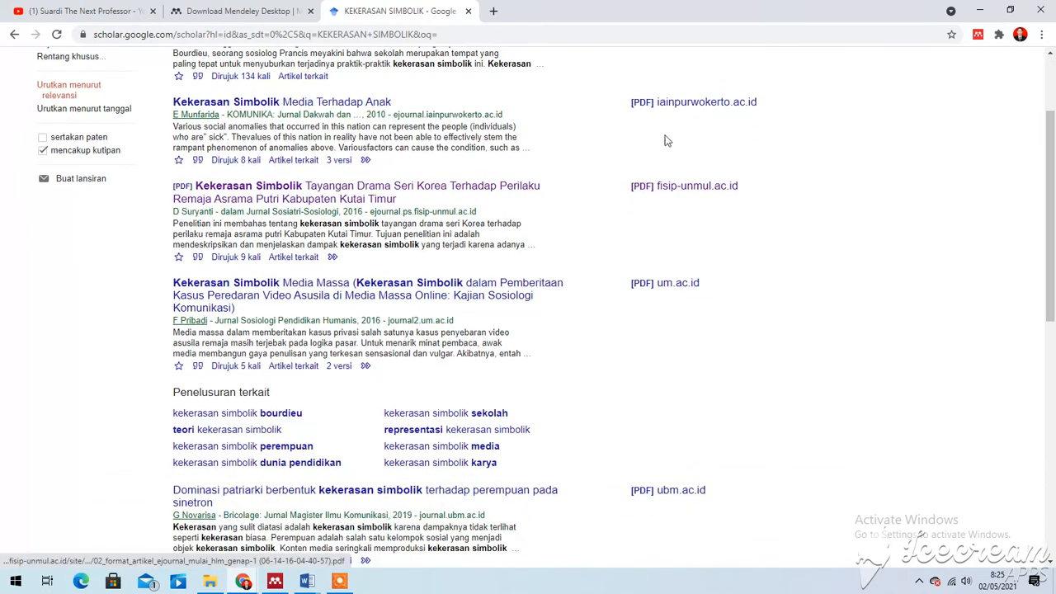
{"action": "left_click", "coordinate": [720, 121]}
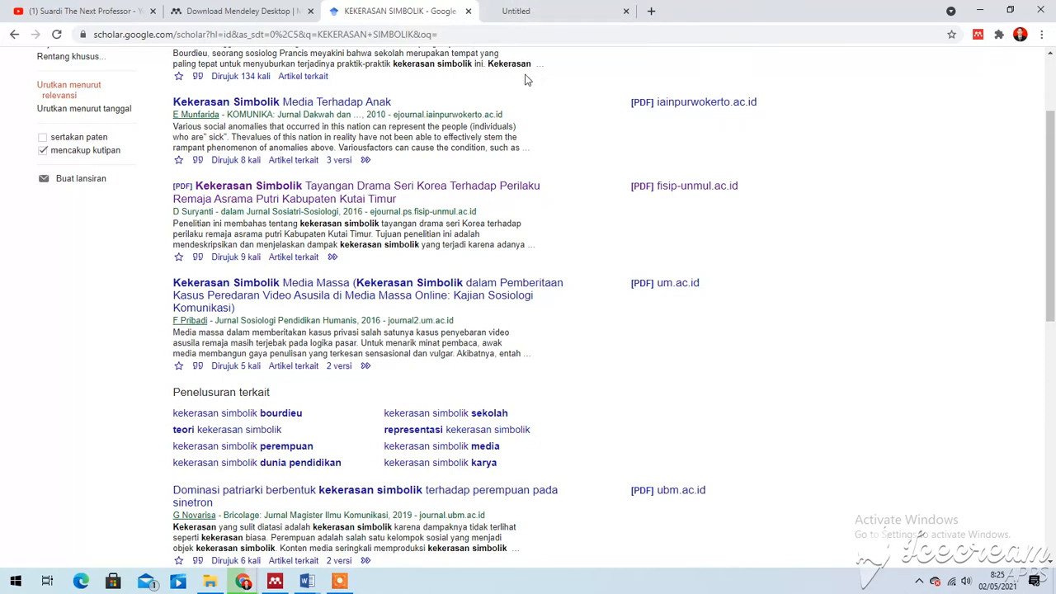
{"action": "right_click", "coordinate": [386, 102]}
{"action": "left_click", "coordinate": [445, 111]}
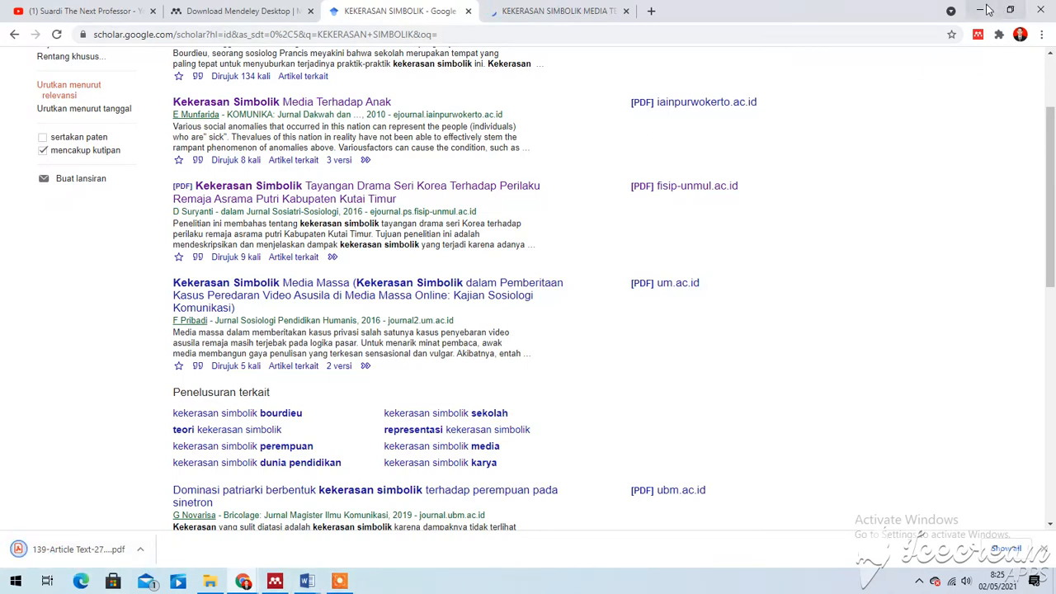
Step: Switch to Mendeley Desktop and add the file 139-Article Text-275-1-10-20150302.pdf from the Downloads folder to the library
{"action": "left_click", "coordinate": [274, 581]}
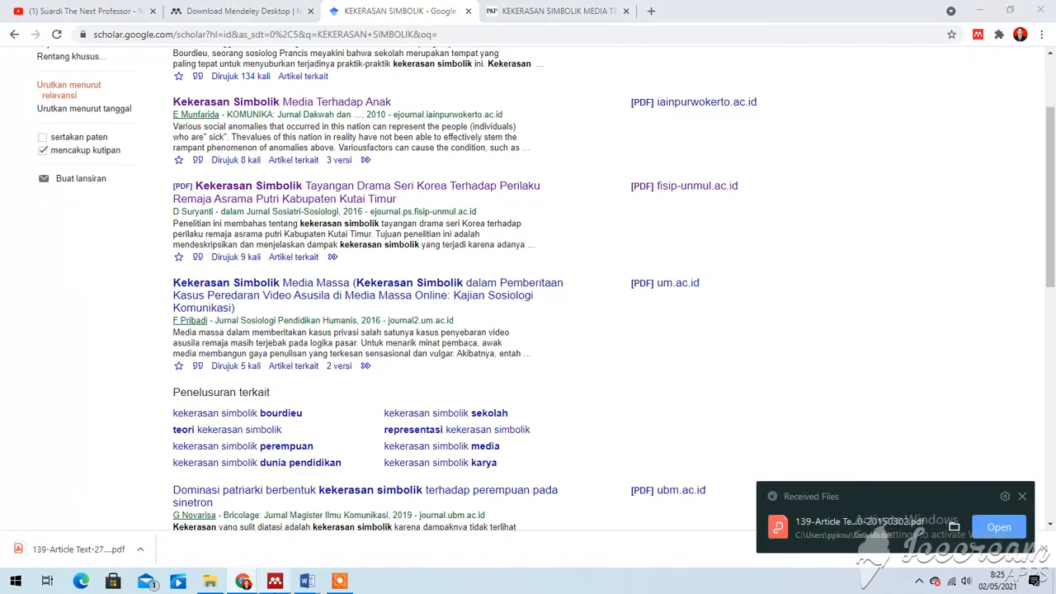
{"action": "left_click", "coordinate": [555, 10]}
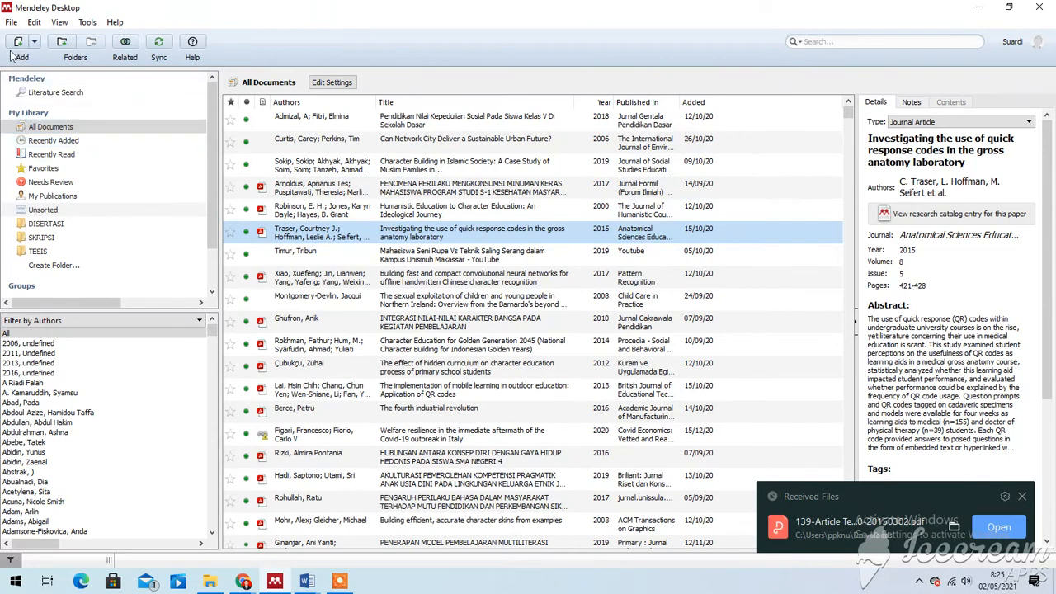
{"action": "left_click", "coordinate": [34, 42]}
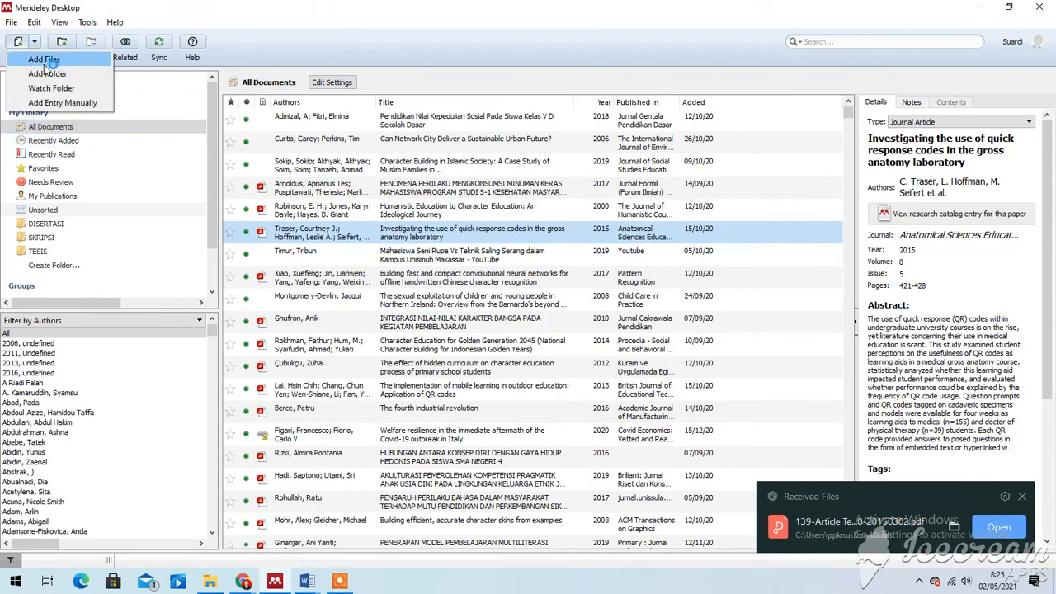
{"action": "left_click", "coordinate": [47, 61]}
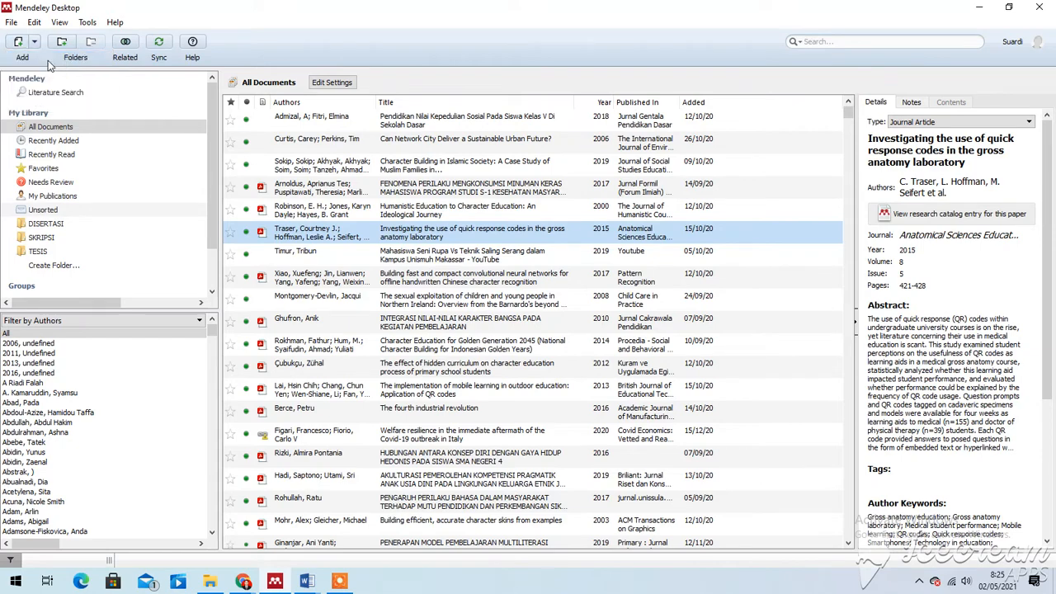
{"action": "left_click", "coordinate": [35, 43]}
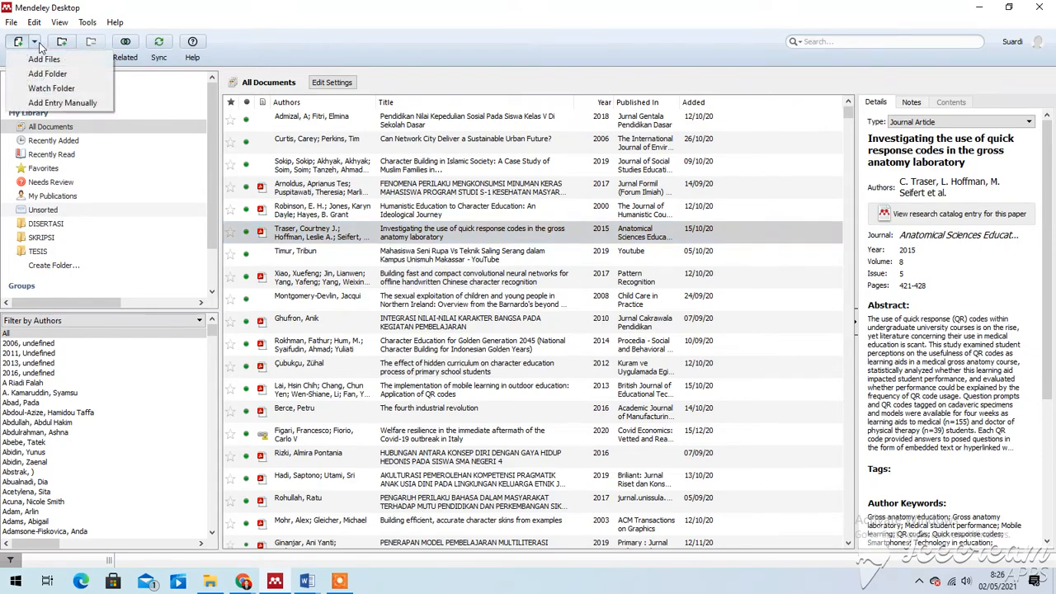
{"action": "left_click", "coordinate": [48, 58]}
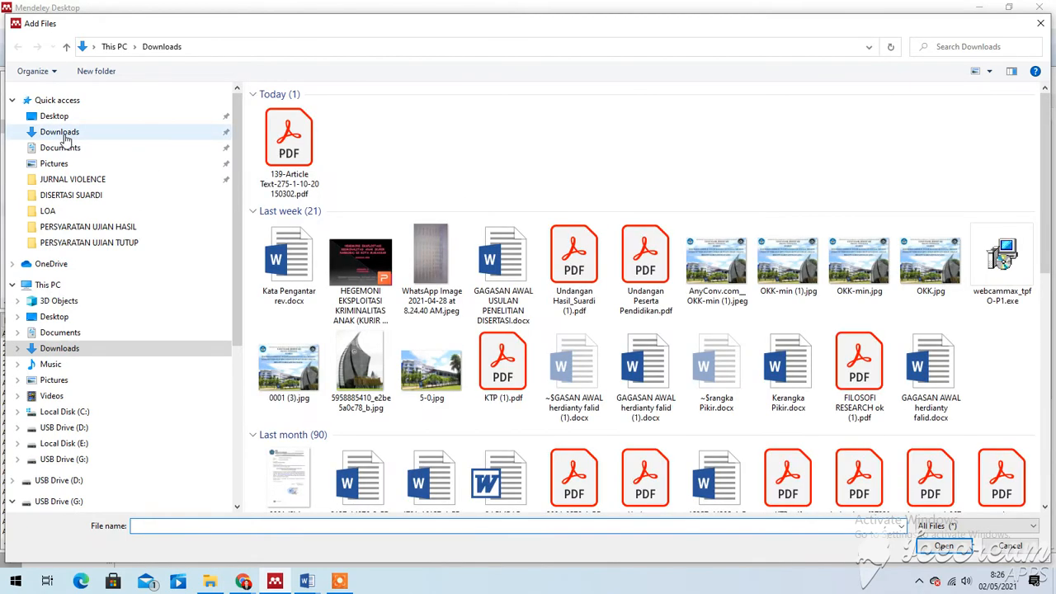
{"action": "left_click", "coordinate": [291, 163]}
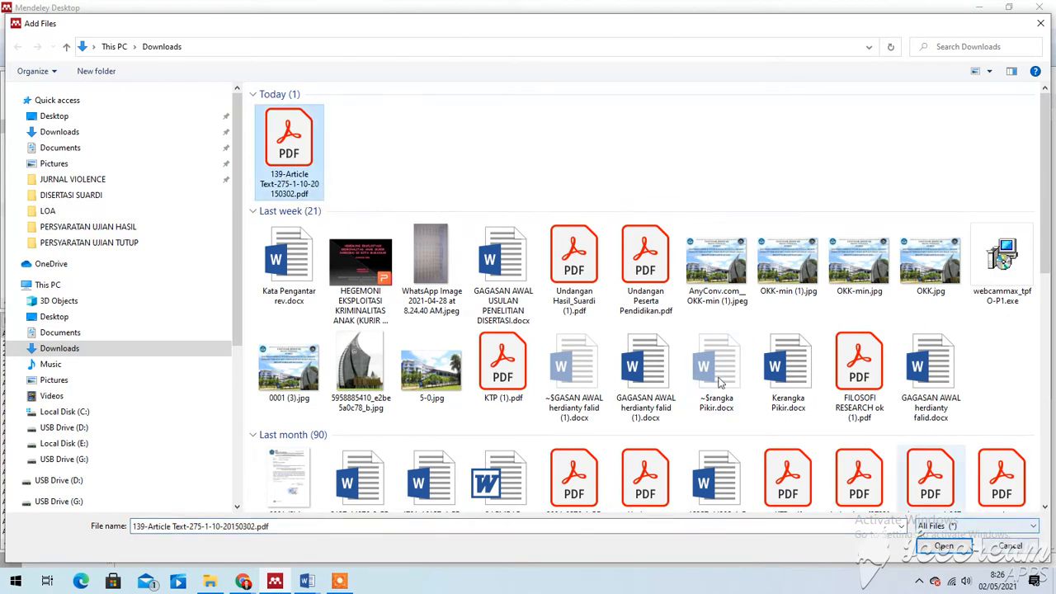
{"action": "left_click", "coordinate": [949, 547]}
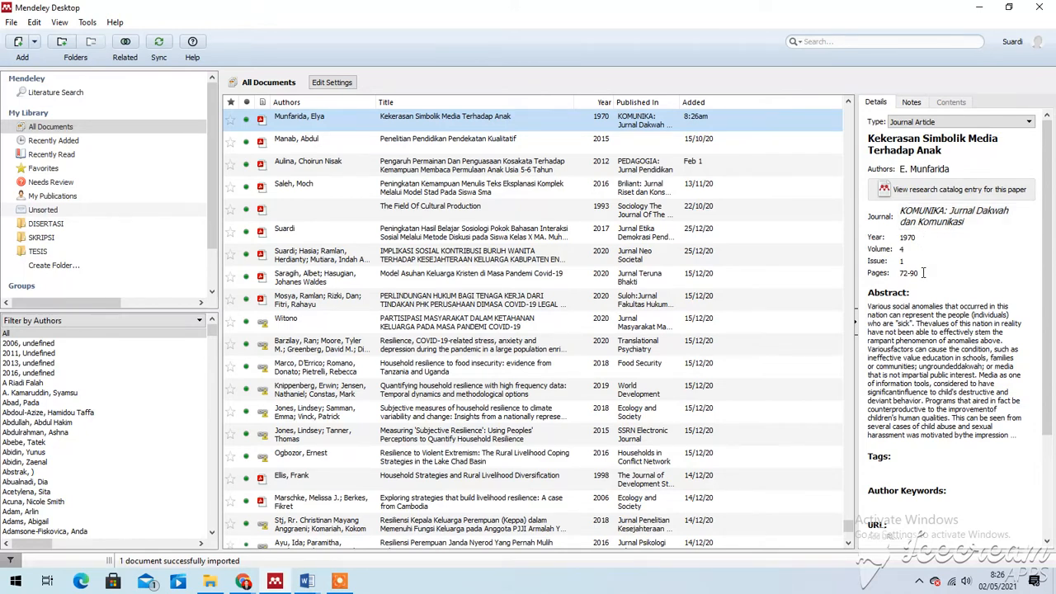
Step: Open the PDF of the imported article "Kekerasan Simbolik Media Terhadap Anak" in Mendeley and set its year to 2010 in the details
{"action": "right_click", "coordinate": [445, 124]}
{"action": "left_click", "coordinate": [486, 168]}
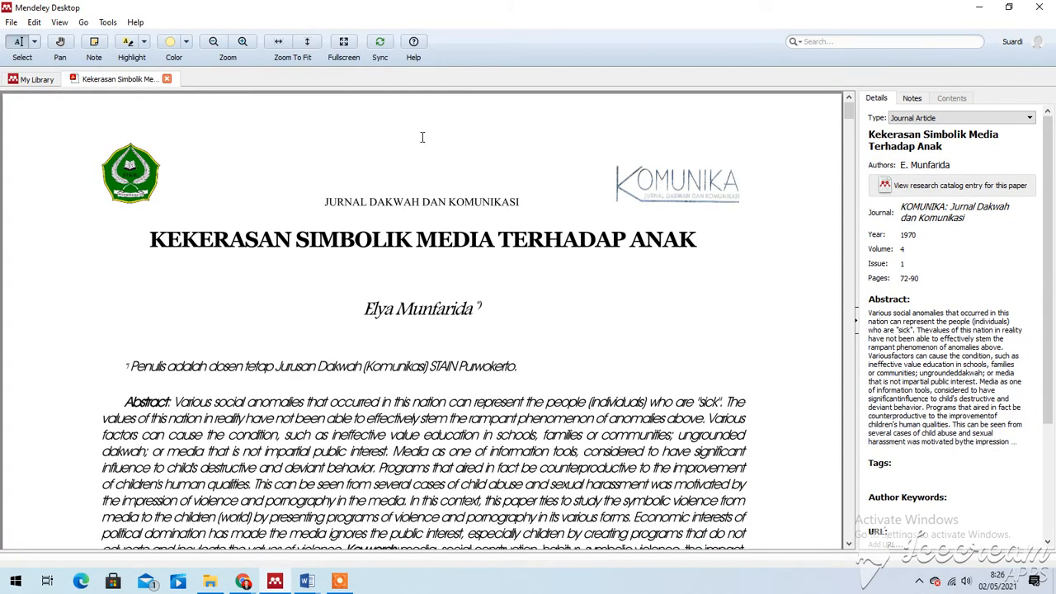
{"action": "scroll", "coordinate": [450, 311], "scroll_direction": "down", "scroll_amount": 10}
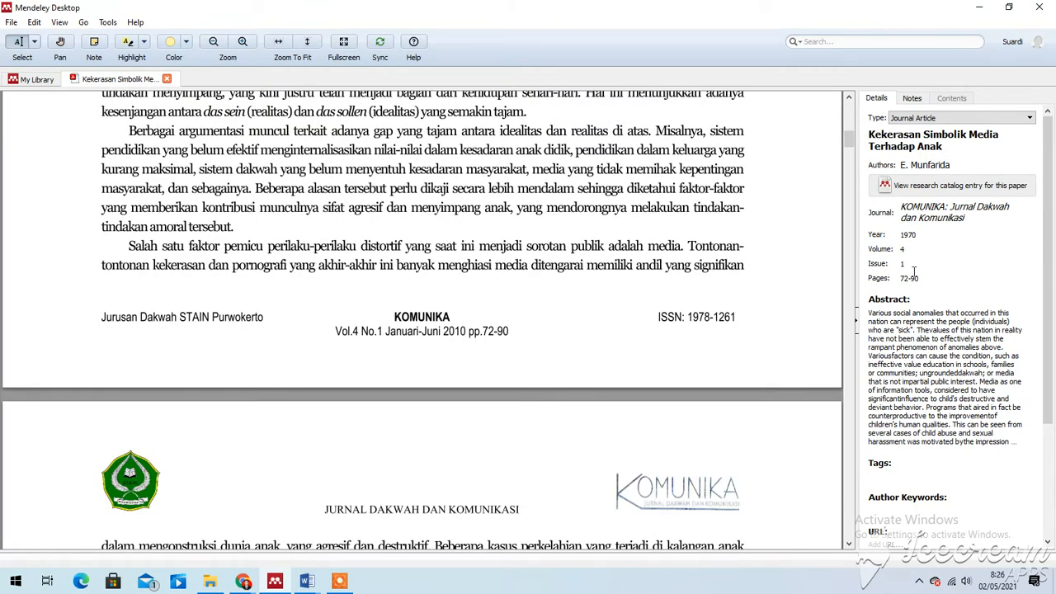
{"action": "left_click", "coordinate": [918, 235]}
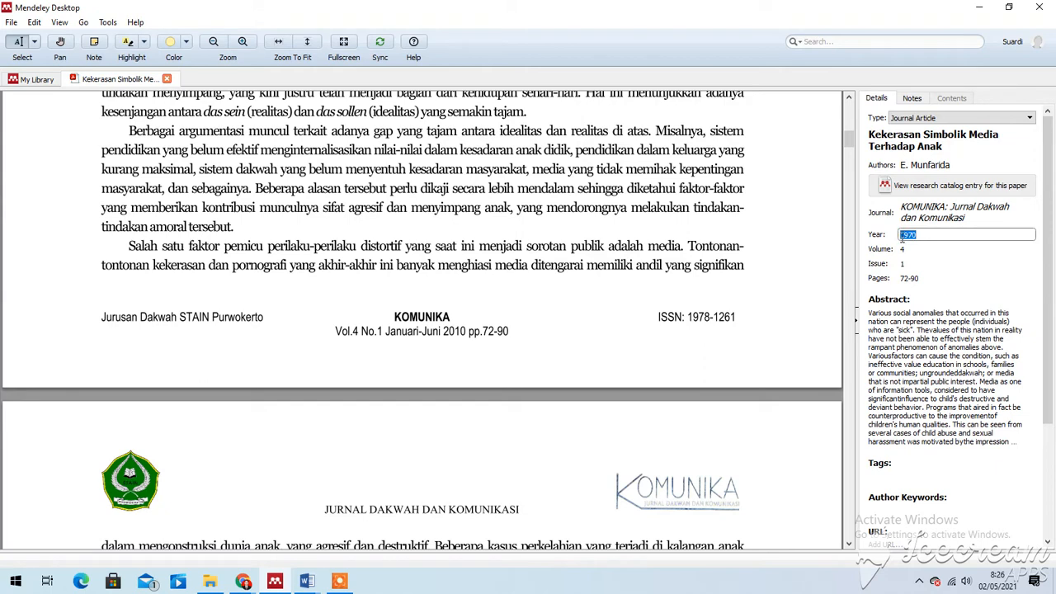
{"action": "type", "text": "20"}
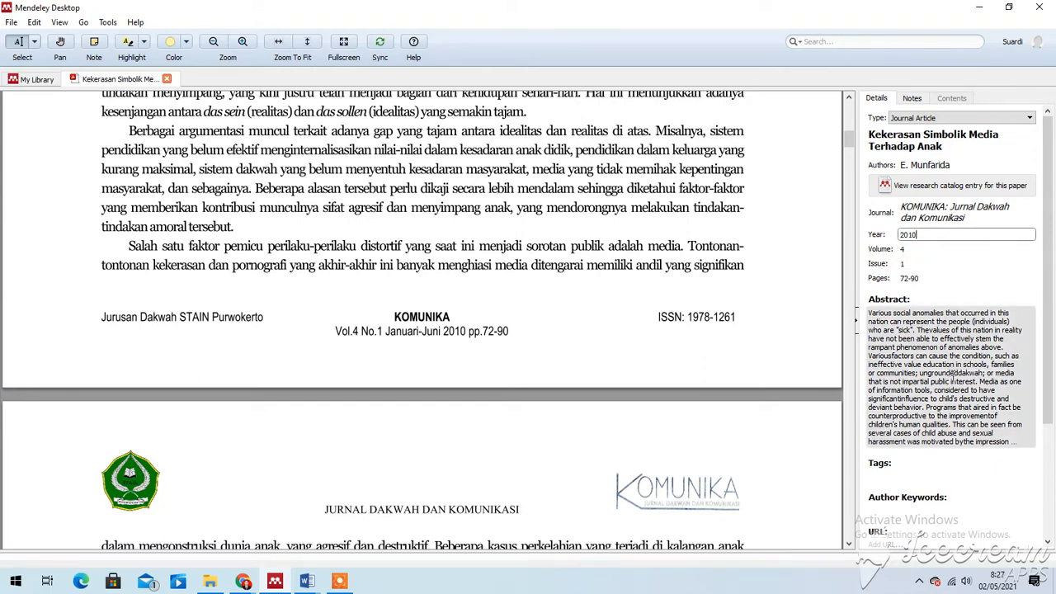
{"action": "left_click", "coordinate": [566, 254]}
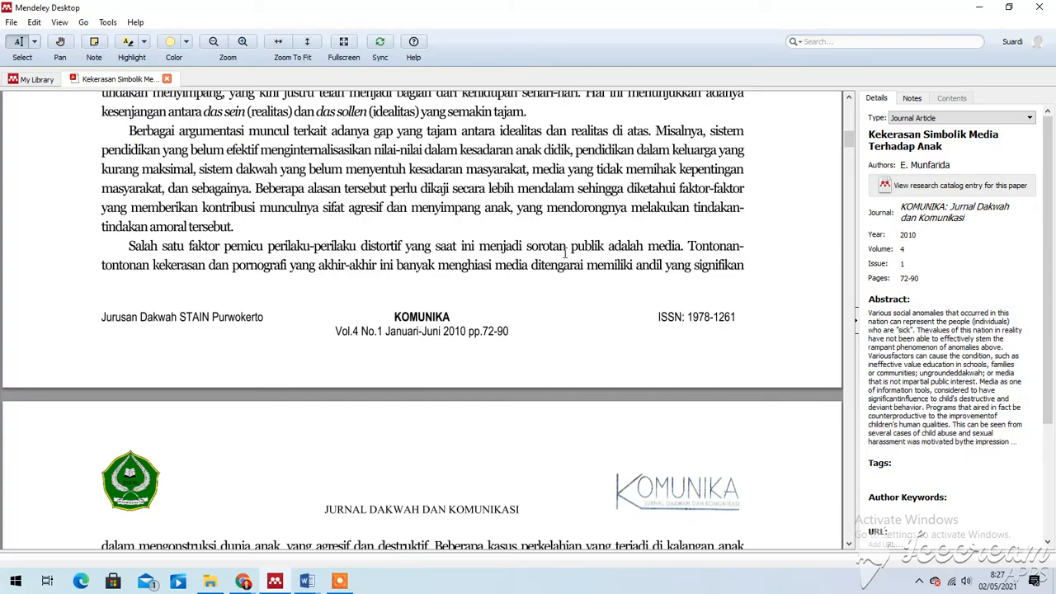
Step: Examine the article's first pages alongside its journal details, abstract, keywords, catalog IDs and attached file
{"action": "scroll", "coordinate": [583, 269], "scroll_direction": "up", "scroll_amount": 6}
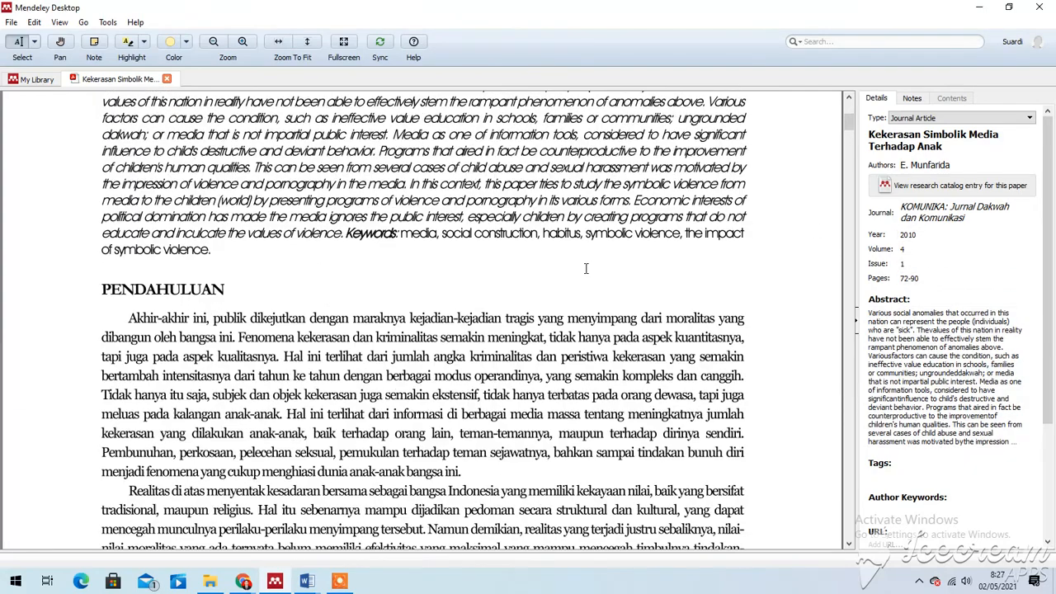
{"action": "scroll", "coordinate": [586, 267], "scroll_direction": "down", "scroll_amount": 6}
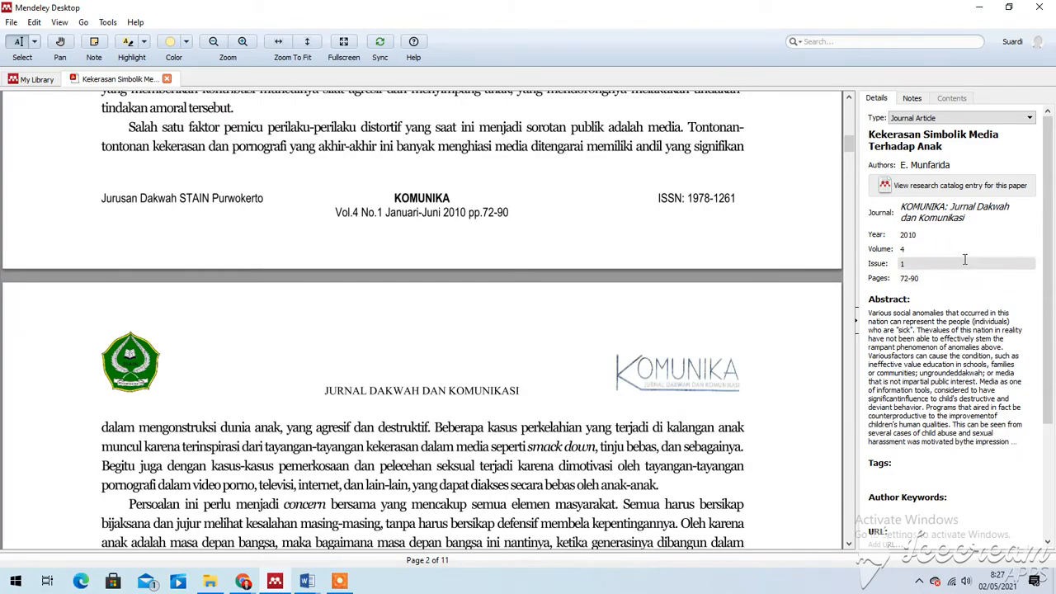
{"action": "scroll", "coordinate": [493, 382], "scroll_direction": "down", "scroll_amount": 3}
{"action": "scroll", "coordinate": [492, 382], "scroll_direction": "down", "scroll_amount": 12}
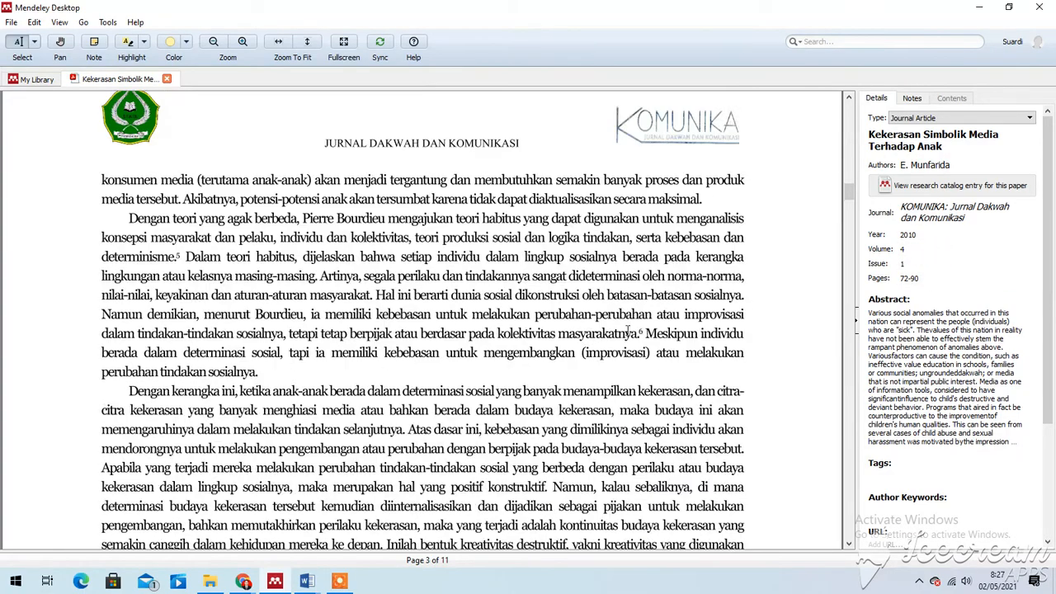
{"action": "scroll", "coordinate": [933, 349], "scroll_direction": "down", "scroll_amount": 3}
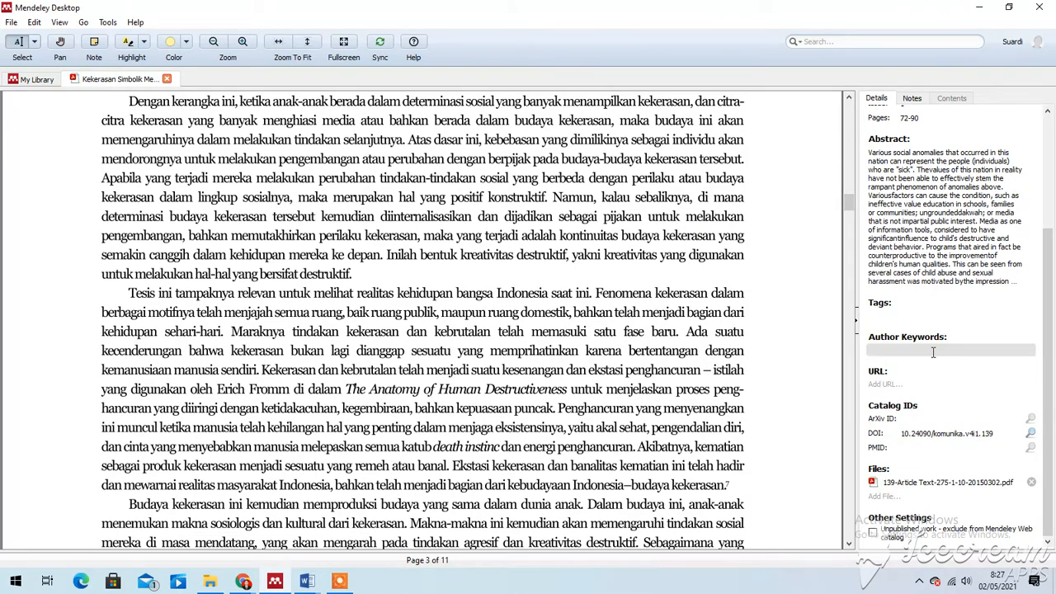
{"action": "scroll", "coordinate": [968, 337], "scroll_direction": "up", "scroll_amount": 2}
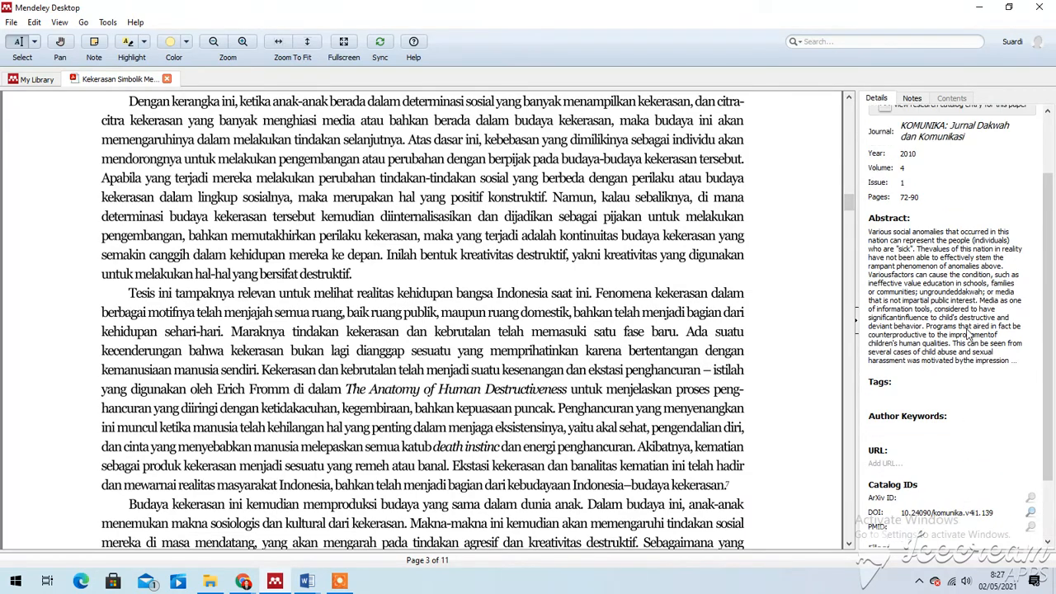
{"action": "scroll", "coordinate": [742, 298], "scroll_direction": "up", "scroll_amount": 5}
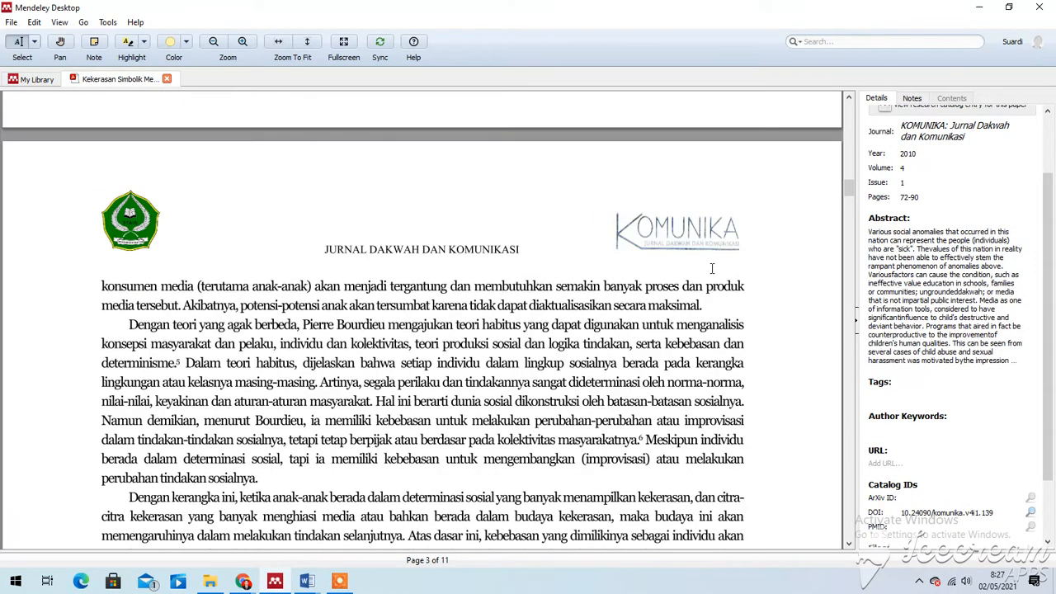
{"action": "scroll", "coordinate": [711, 268], "scroll_direction": "down", "scroll_amount": 5}
{"action": "scroll", "coordinate": [916, 421], "scroll_direction": "down", "scroll_amount": 2}
{"action": "scroll", "coordinate": [916, 421], "scroll_direction": "up", "scroll_amount": 2}
{"action": "scroll", "coordinate": [923, 413], "scroll_direction": "down", "scroll_amount": 2}
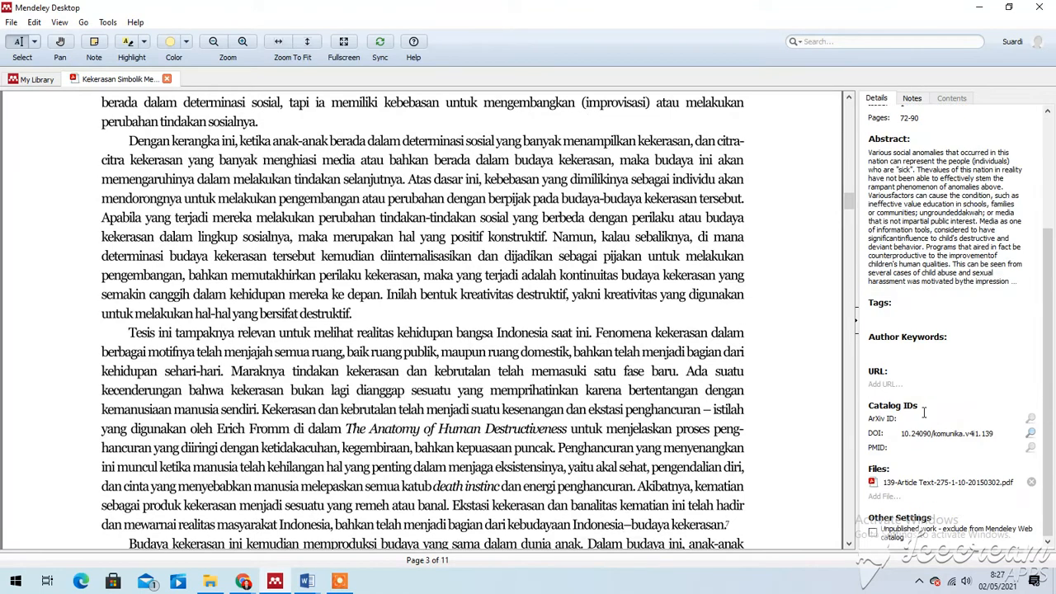
{"action": "scroll", "coordinate": [210, 162], "scroll_direction": "up", "scroll_amount": 5}
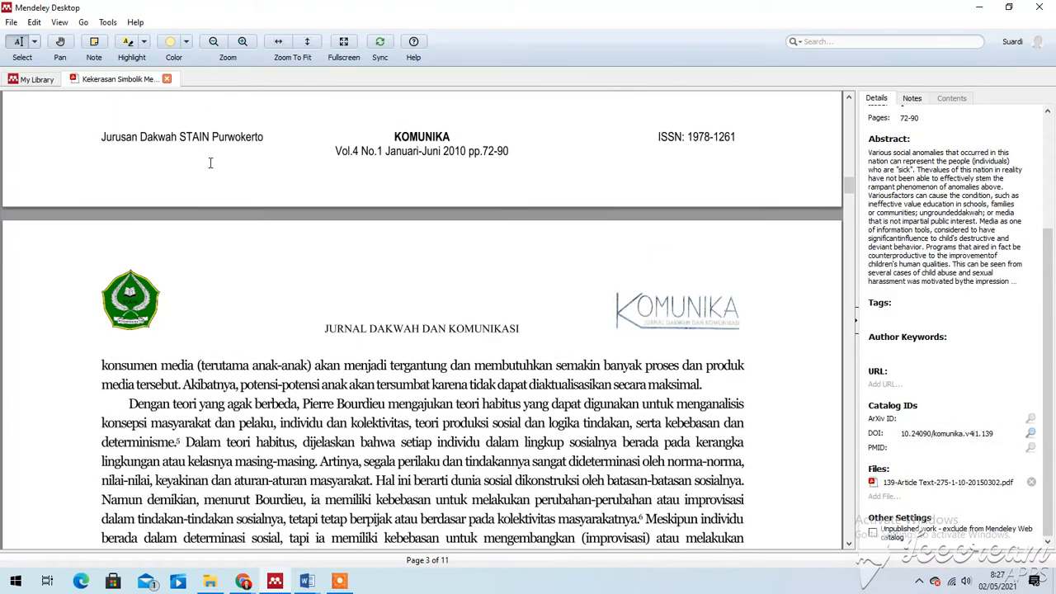
{"action": "scroll", "coordinate": [245, 170], "scroll_direction": "up", "scroll_amount": 2}
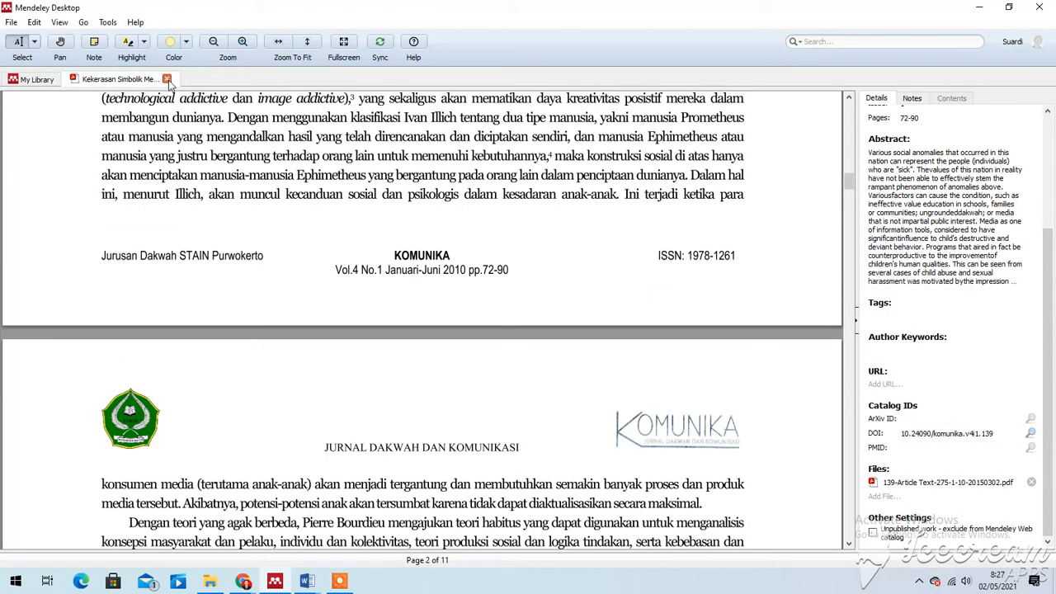
Step: Close the article's PDF, return to the Mendeley library and place it in a smaller window alongside the Word document Document2
{"action": "left_click", "coordinate": [166, 79]}
{"action": "scroll", "coordinate": [447, 299], "scroll_direction": "up", "scroll_amount": 4}
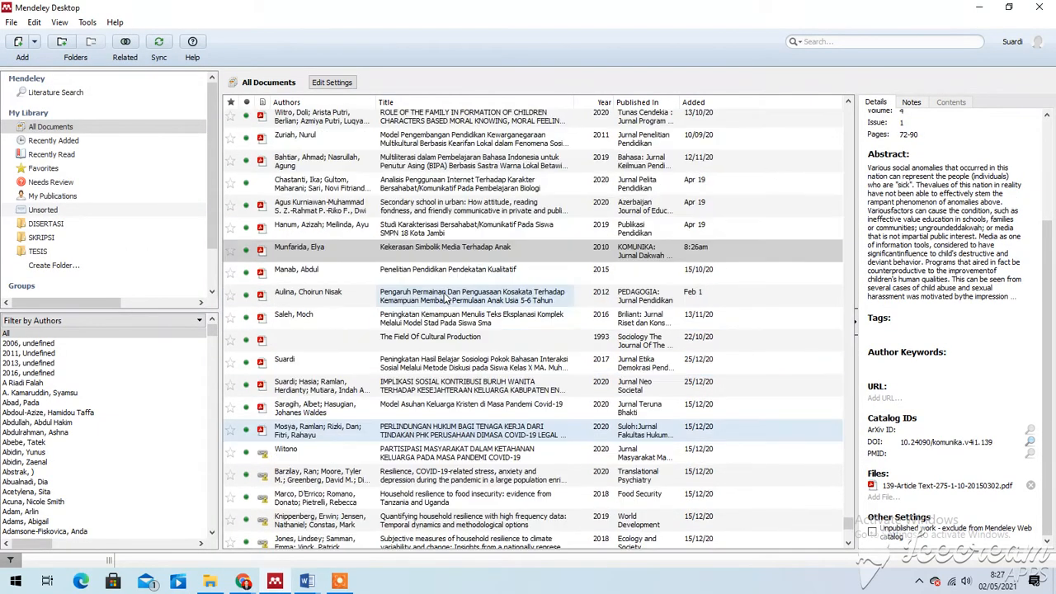
{"action": "left_click", "coordinate": [302, 384]}
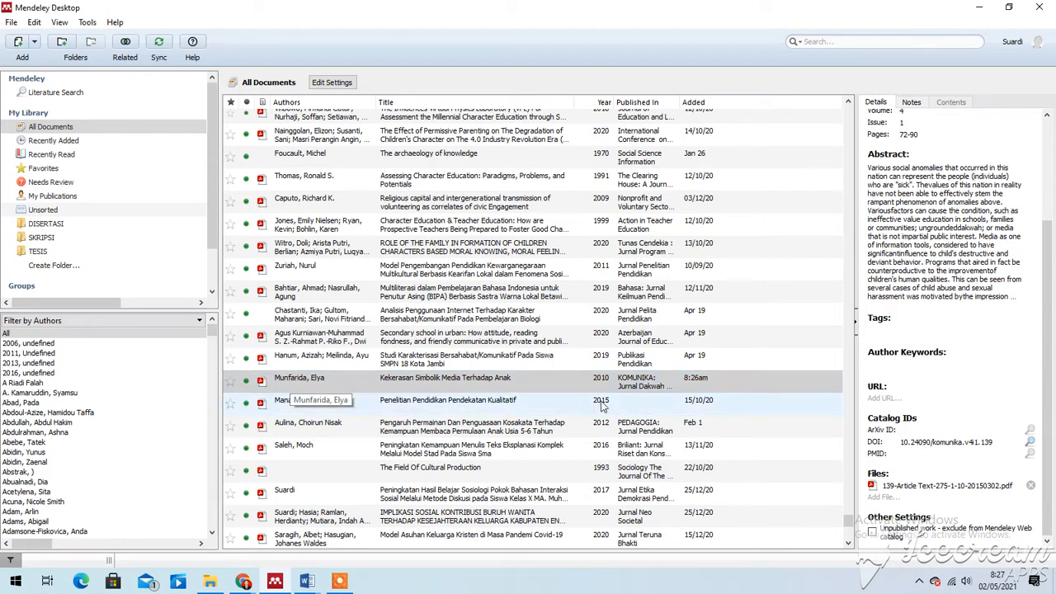
{"action": "left_click", "coordinate": [1008, 8]}
{"action": "left_click", "coordinate": [320, 584]}
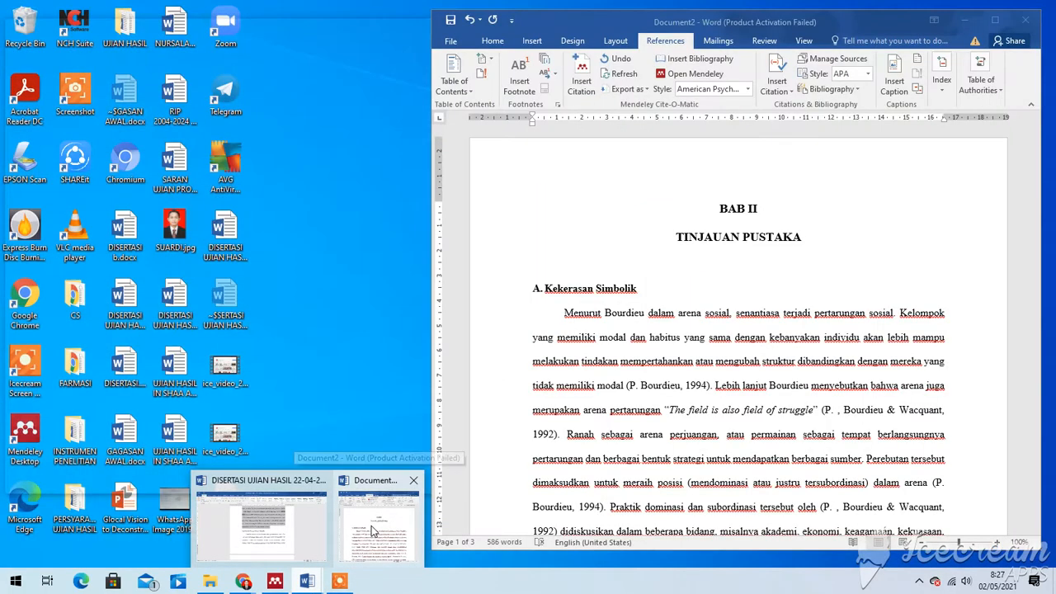
{"action": "left_click", "coordinate": [371, 525]}
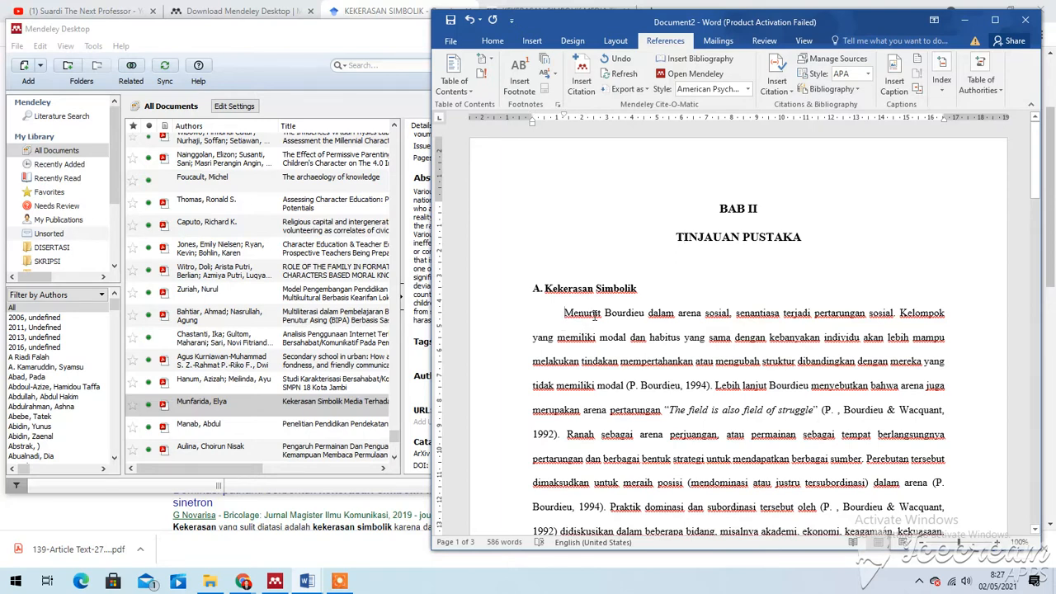
Step: Reopen the PDF of "Kekerasan Simbolik Media Terhadap Anak" from the Mendeley library and skim its first two pages
{"action": "right_click", "coordinate": [216, 402]}
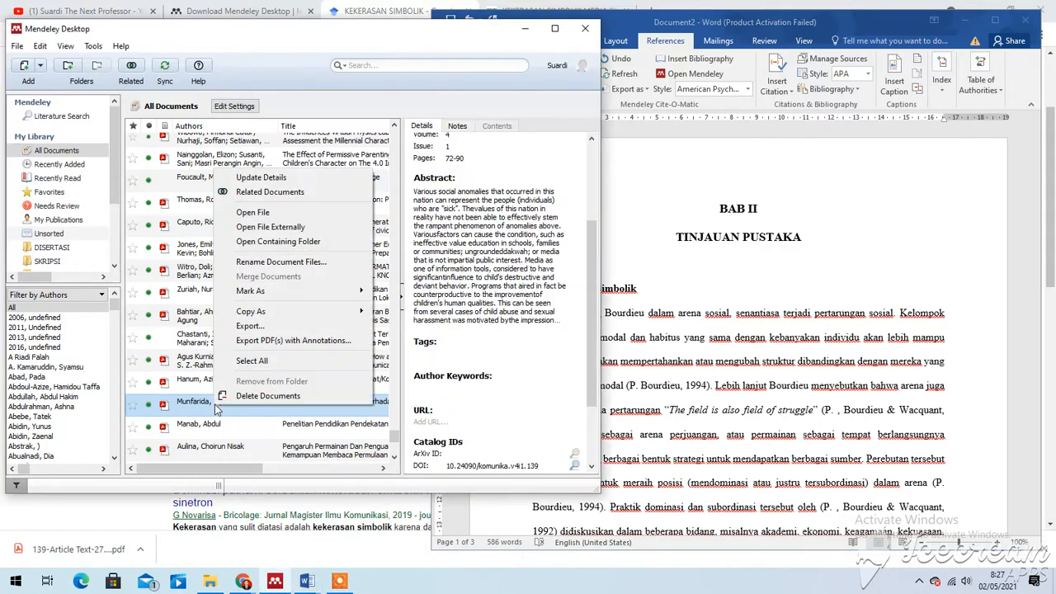
{"action": "left_click", "coordinate": [279, 212]}
{"action": "scroll", "coordinate": [278, 263], "scroll_direction": "down", "scroll_amount": 5}
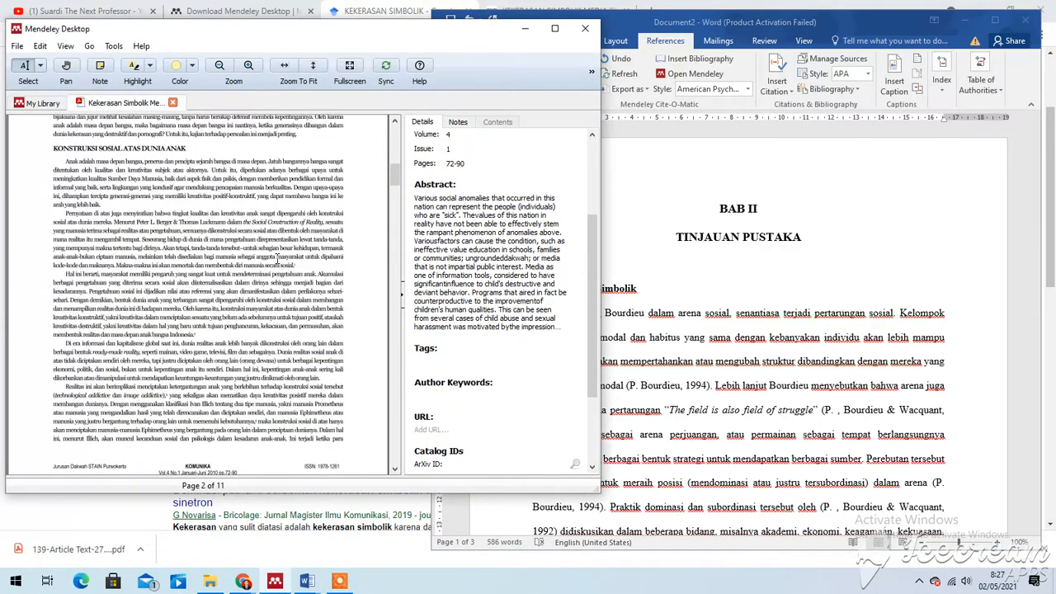
{"action": "scroll", "coordinate": [279, 256], "scroll_direction": "up", "scroll_amount": 5}
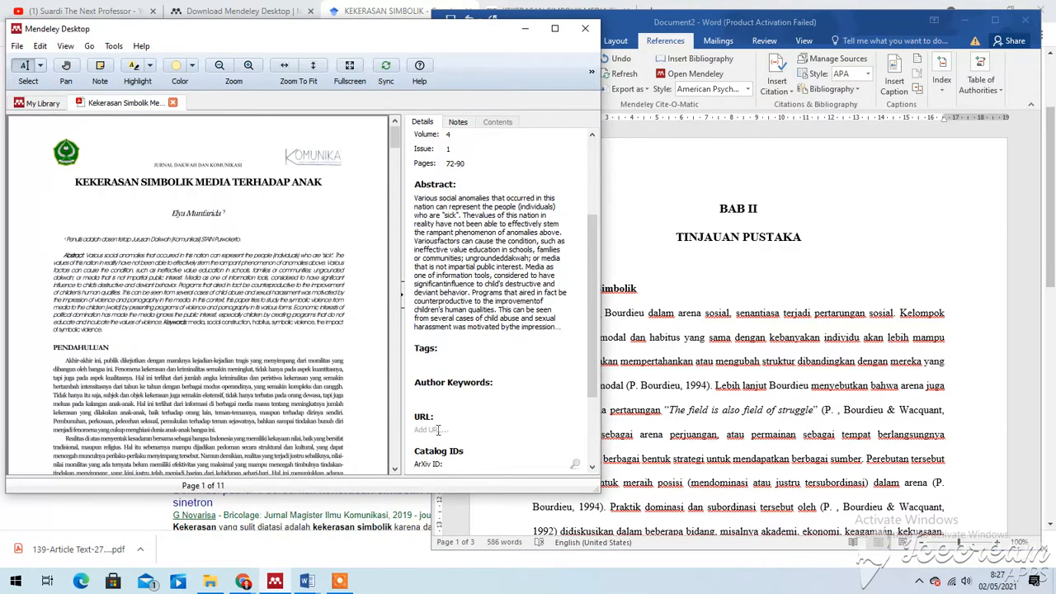
{"action": "left_click", "coordinate": [554, 28]}
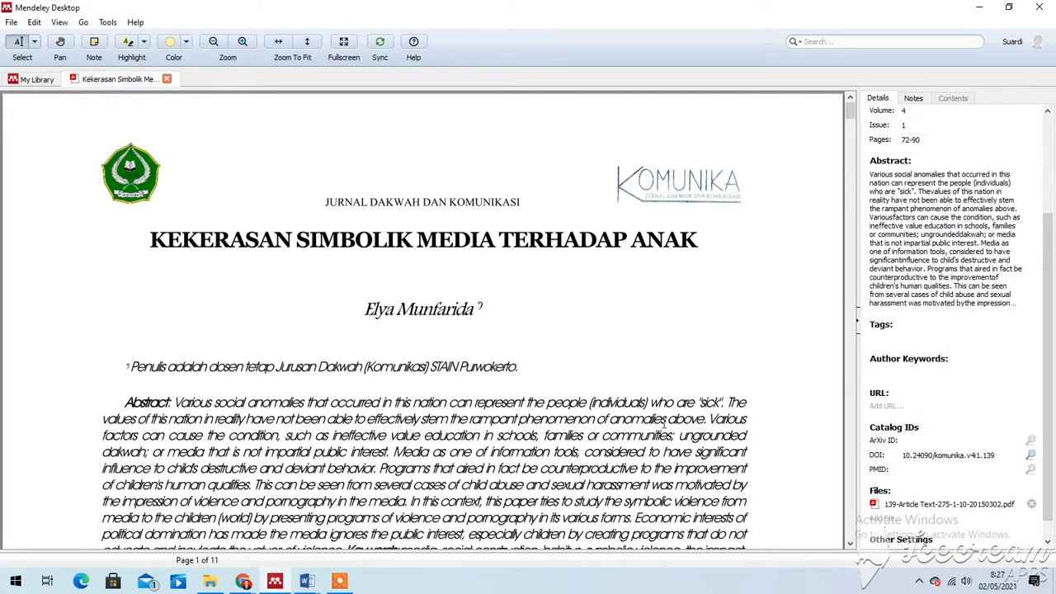
{"action": "scroll", "coordinate": [664, 422], "scroll_direction": "down", "scroll_amount": 5}
{"action": "scroll", "coordinate": [582, 359], "scroll_direction": "up", "scroll_amount": 2}
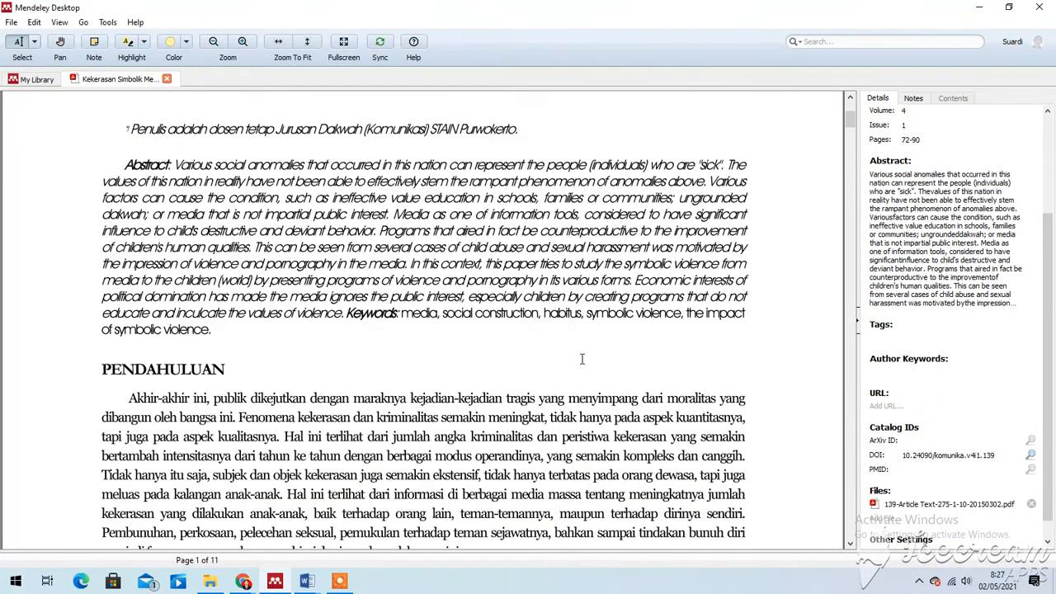
{"action": "scroll", "coordinate": [639, 351], "scroll_direction": "down", "scroll_amount": 4}
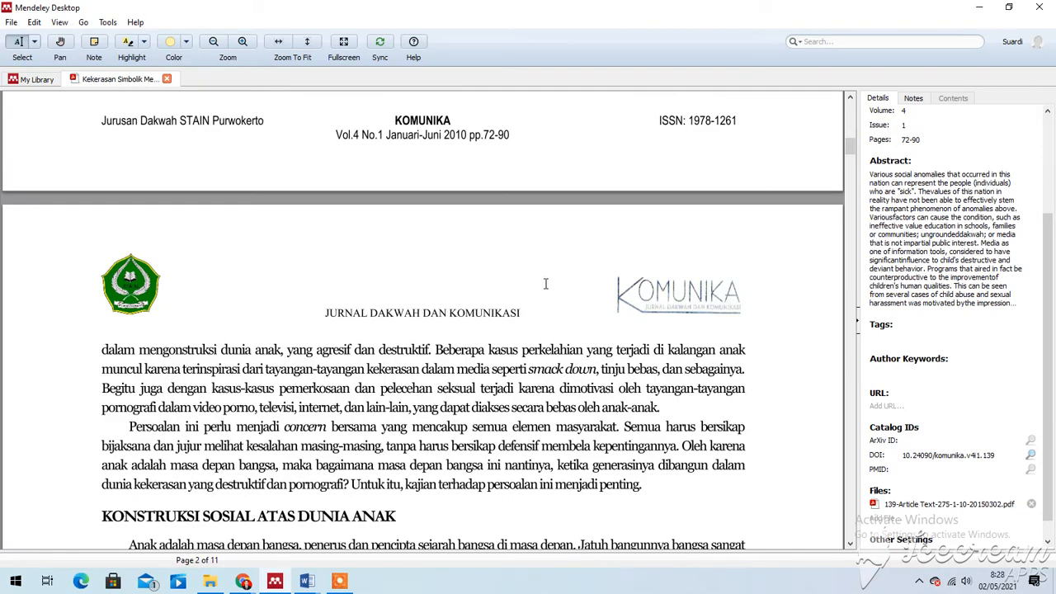
{"action": "scroll", "coordinate": [547, 286], "scroll_direction": "up", "scroll_amount": 10}
{"action": "scroll", "coordinate": [368, 332], "scroll_direction": "down", "scroll_amount": 3}
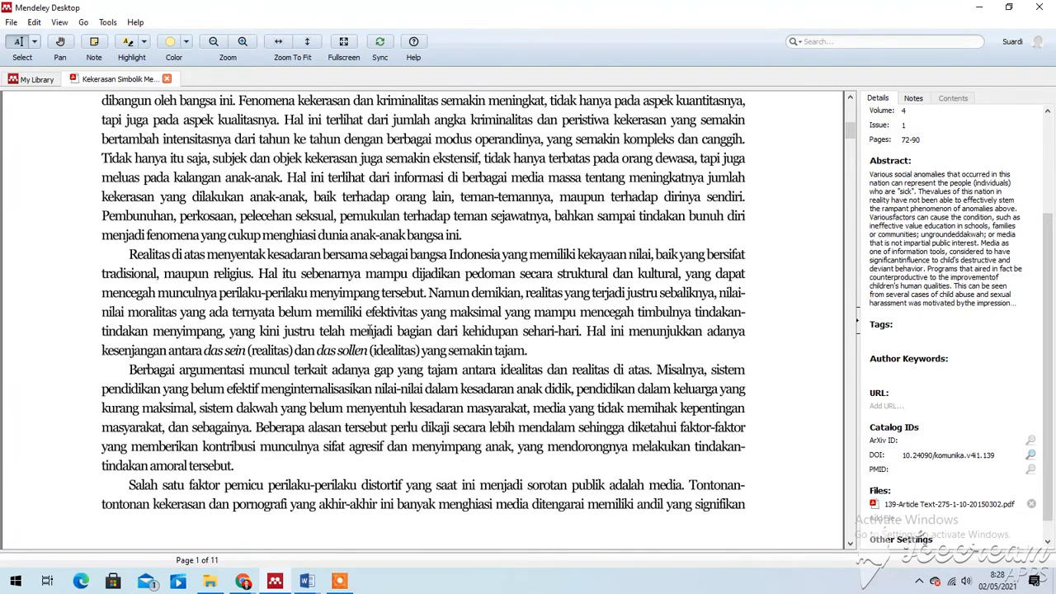
Step: Search the PDF for "KEKERASAN" and copy the Pendahuluan sentence running from "Fenomena kekerasan" to "aspek kualitasnya"
{"action": "key", "text": "ctrl+f"}
{"action": "type", "text": "KEKERASAN"}
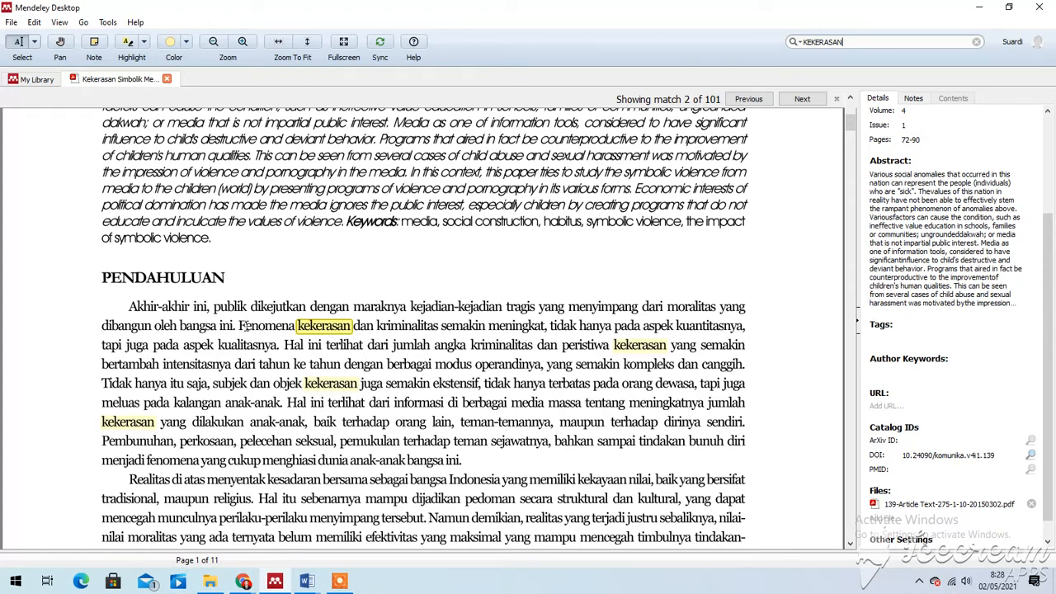
{"action": "mouse_move", "coordinate": [240, 326]}
{"action": "left_mouse_down"}
{"action": "mouse_move", "coordinate": [749, 330]}
{"action": "mouse_move", "coordinate": [217, 345]}
{"action": "mouse_move", "coordinate": [291, 345]}
{"action": "mouse_move", "coordinate": [273, 345]}
{"action": "left_mouse_up"}
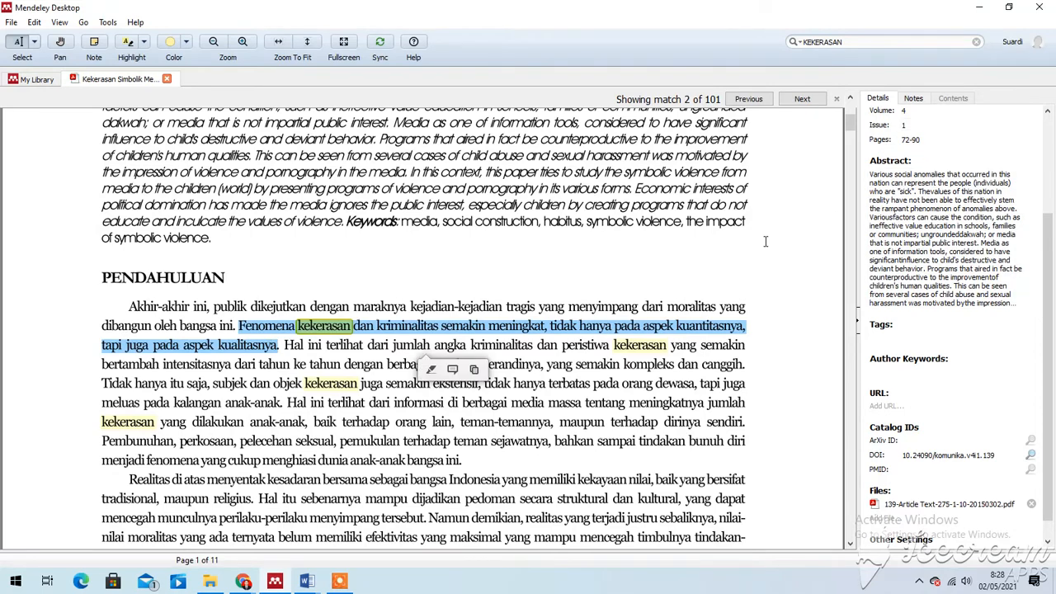
{"action": "left_click", "coordinate": [1008, 7]}
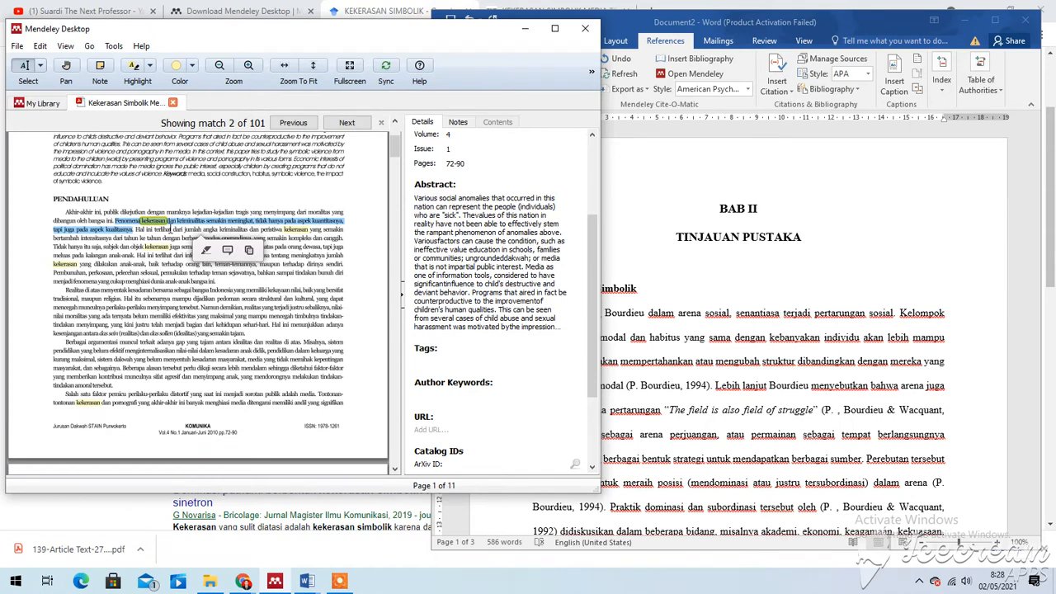
{"action": "scroll", "coordinate": [170, 229], "scroll_direction": "up", "scroll_amount": 1}
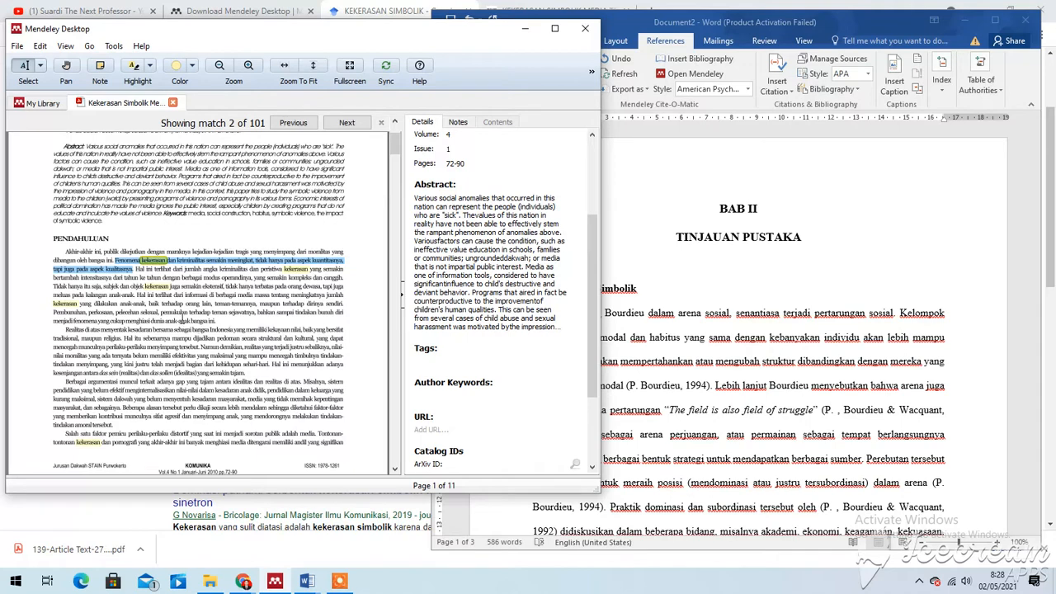
{"action": "left_click", "coordinate": [149, 288]}
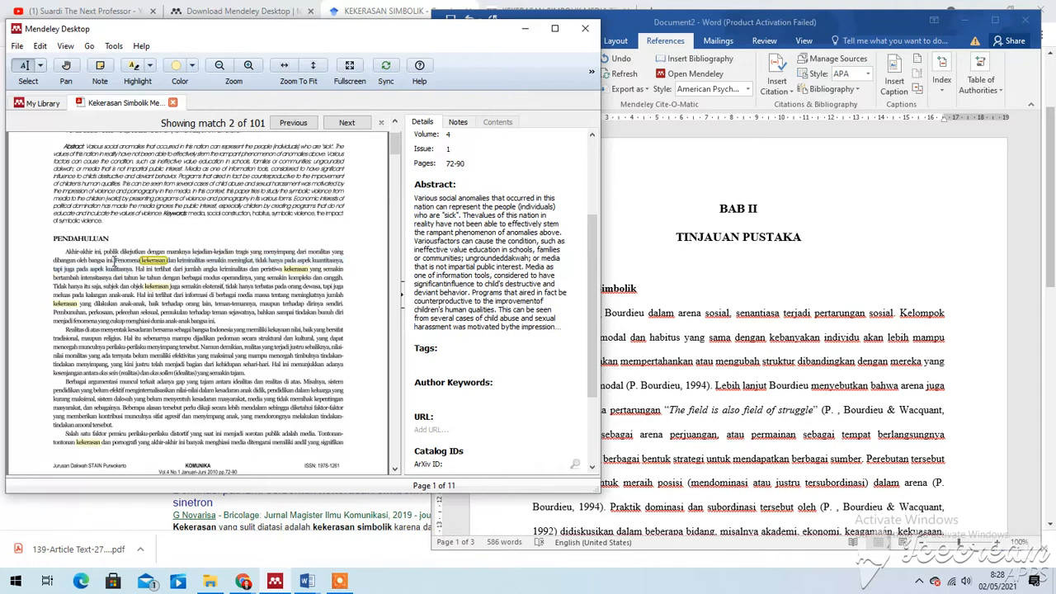
{"action": "left_click_drag", "start_coordinate": [116, 260], "coordinate": [135, 269]}
{"action": "key", "text": "ctrl+c"}
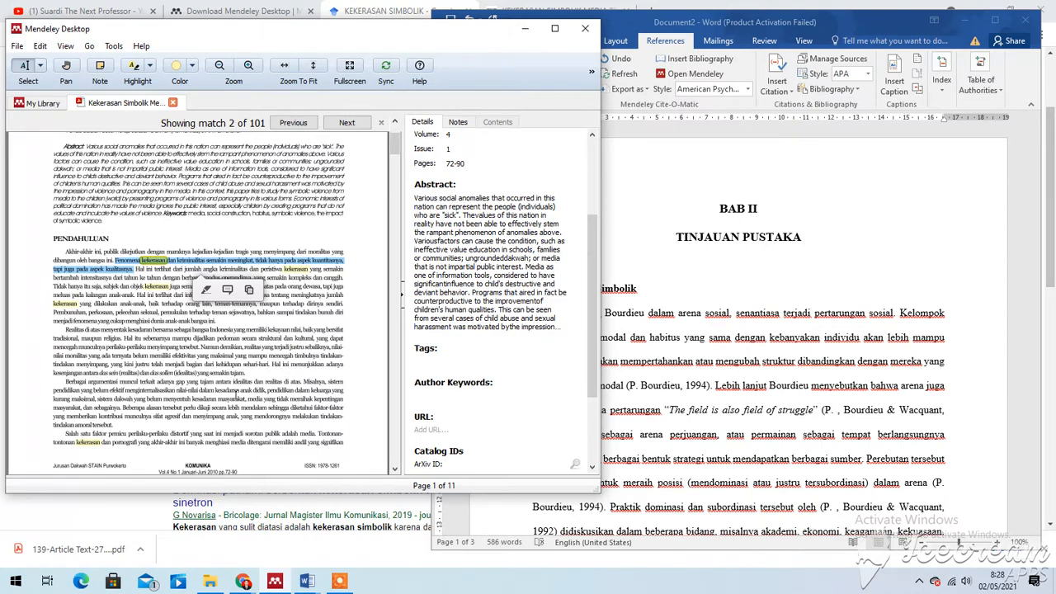
Step: Paste the copied sentence as a new first paragraph under "A. Kekerasan Simbolik" in the Word document
{"action": "left_click", "coordinate": [717, 295]}
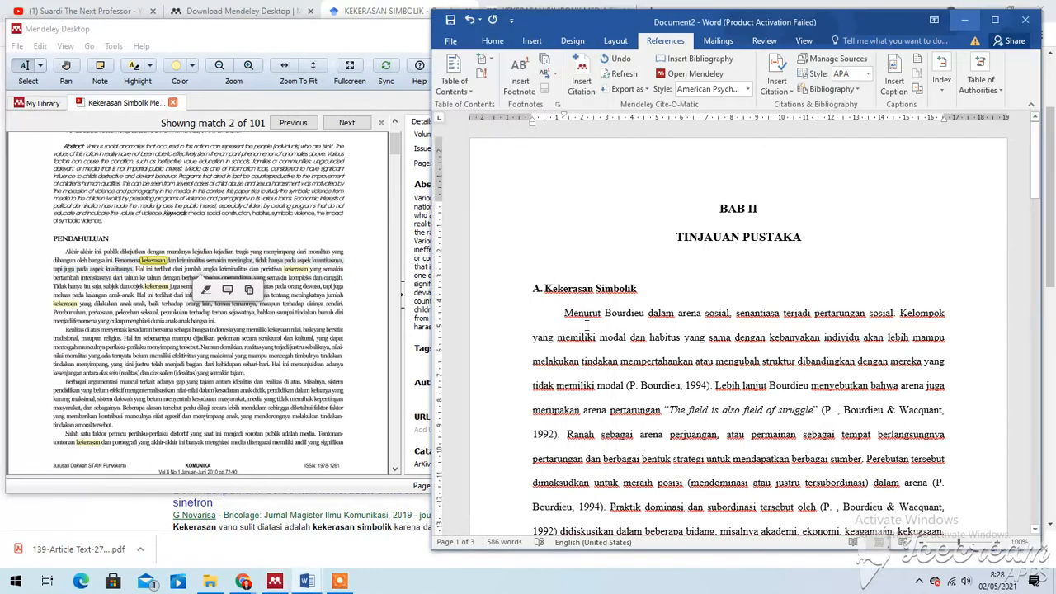
{"action": "left_click", "coordinate": [567, 313]}
{"action": "key", "text": "Return"}
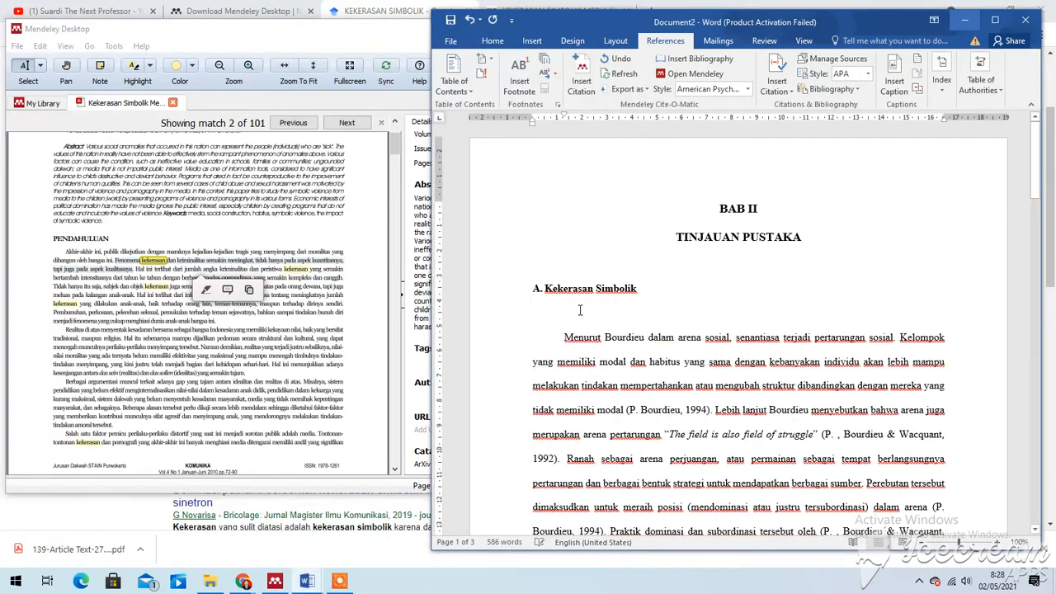
{"action": "left_click", "coordinate": [581, 315]}
{"action": "key", "text": "ctrl+v"}
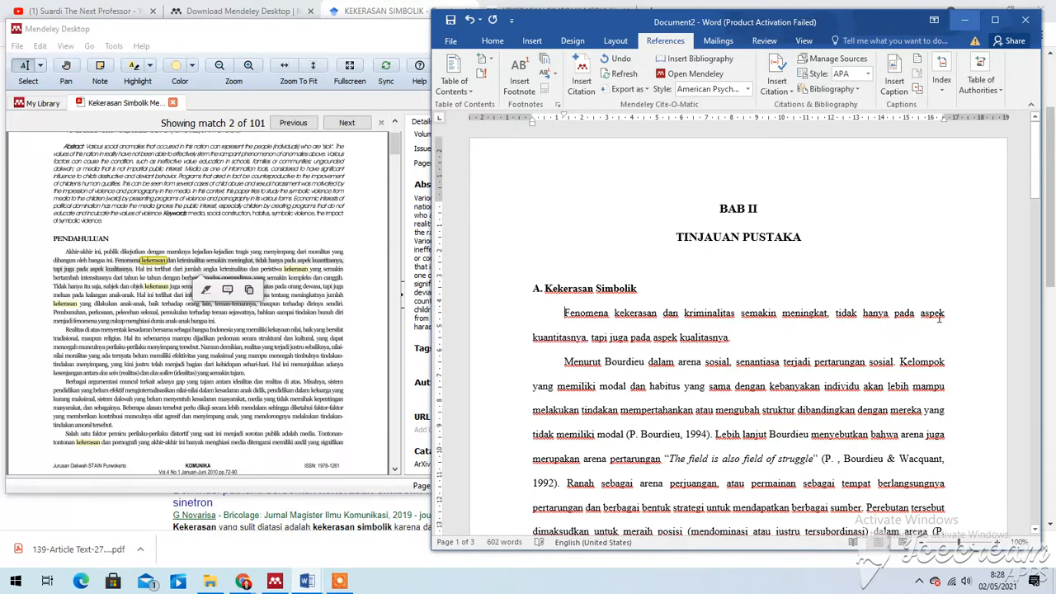
Step: Mark the source sentence in the PDF again and add a space before the pasted sentence's final full stop in Word
{"action": "left_click", "coordinate": [731, 338]}
{"action": "mouse_move", "coordinate": [55, 260]}
{"action": "left_mouse_down"}
{"action": "mouse_move", "coordinate": [144, 265]}
{"action": "mouse_move", "coordinate": [115, 260]}
{"action": "left_mouse_up"}
{"action": "left_click", "coordinate": [136, 273]}
{"action": "left_click", "coordinate": [732, 338]}
{"action": "left_click", "coordinate": [122, 263]}
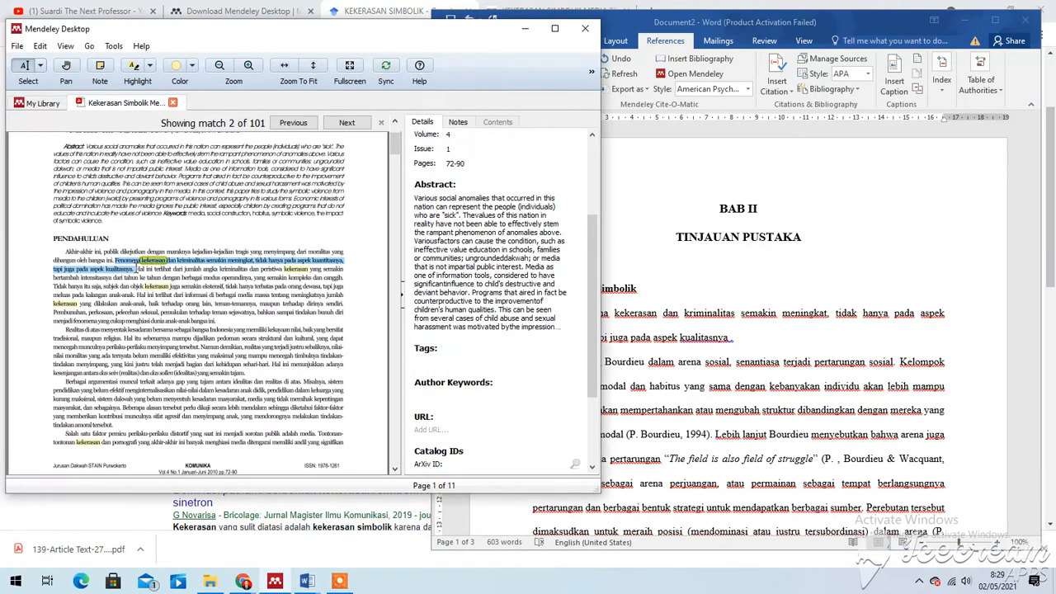
{"action": "left_click", "coordinate": [771, 347]}
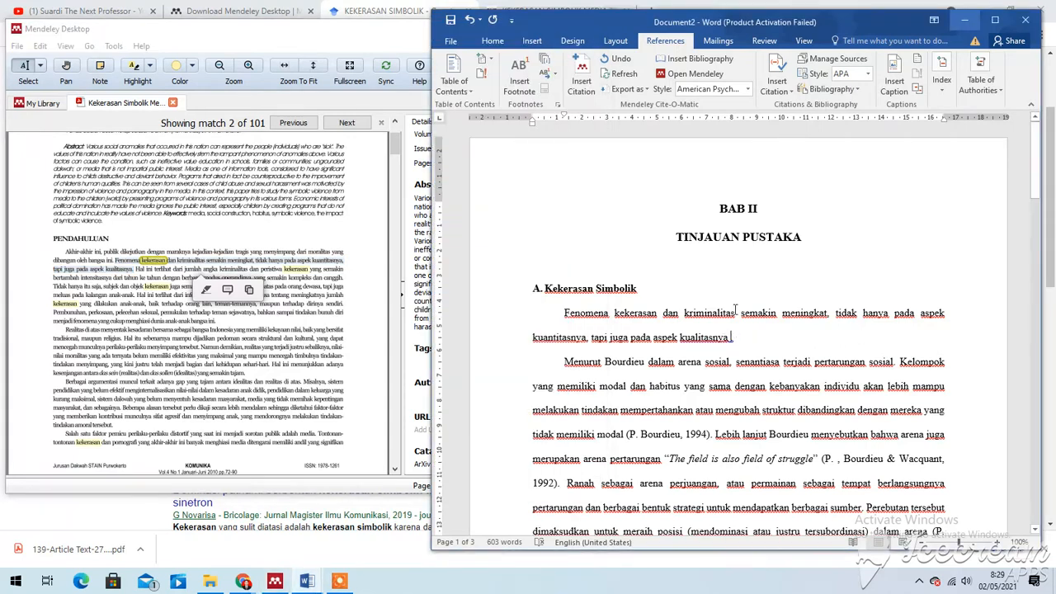
Step: Insert a Mendeley citation of the 2010 article "Kekerasan Simbolik Media Terhadap Anak" at the end of the pasted sentence
{"action": "left_click", "coordinate": [615, 42]}
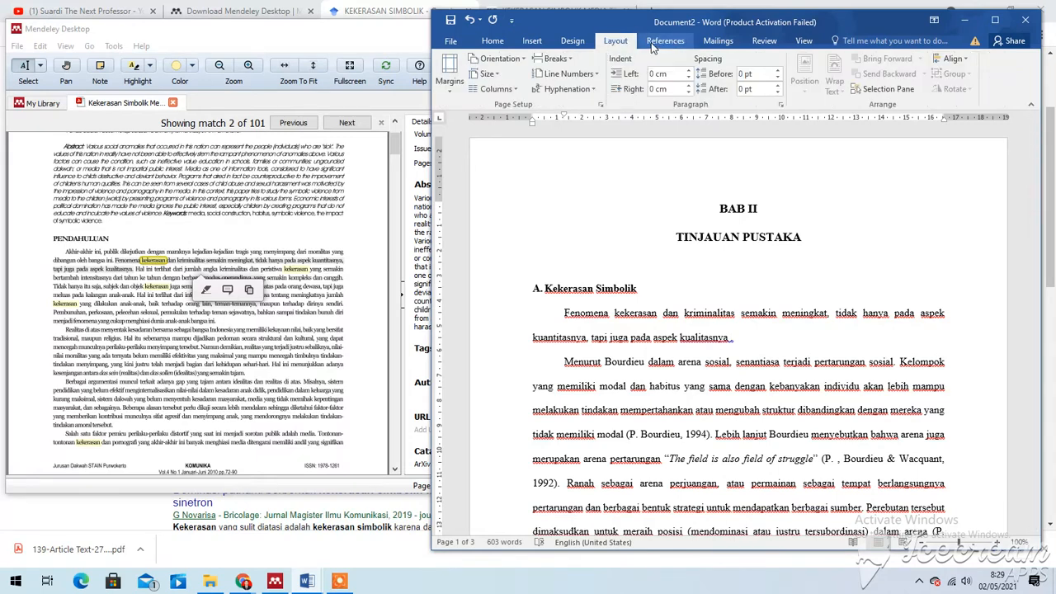
{"action": "left_click", "coordinate": [664, 41]}
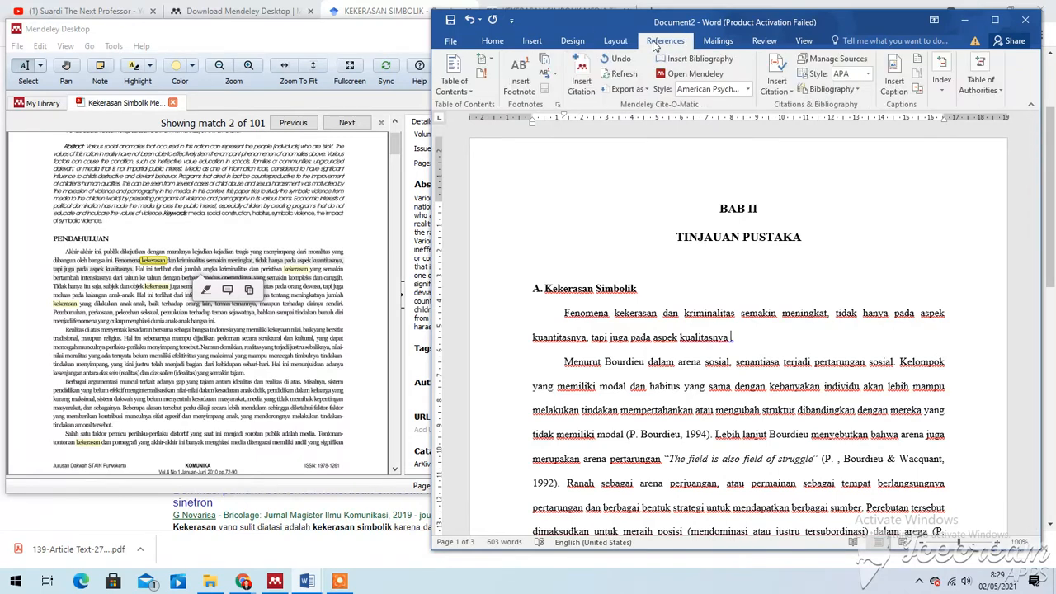
{"action": "left_click", "coordinate": [587, 81]}
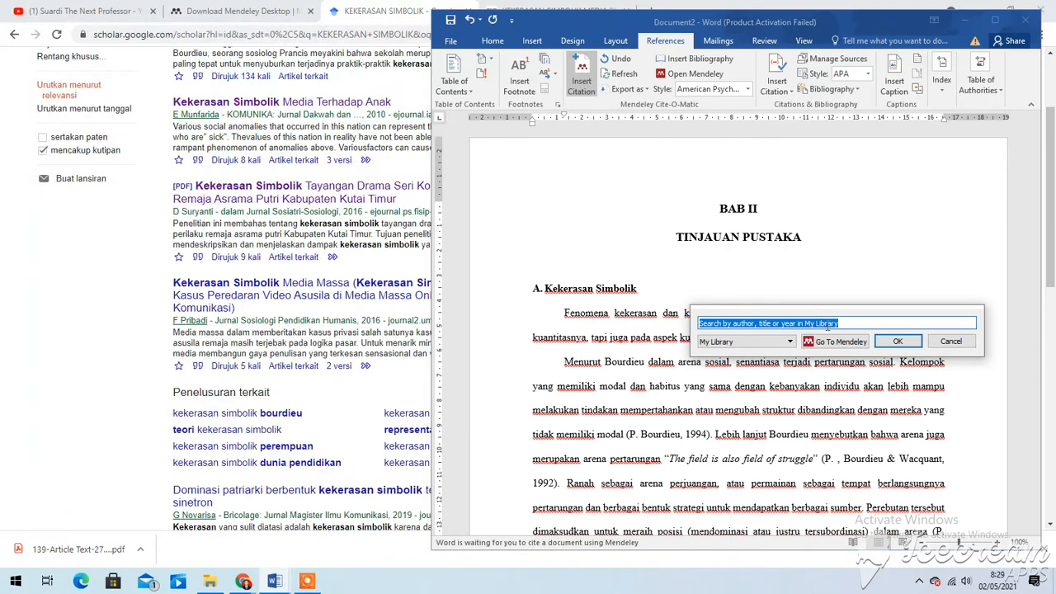
{"action": "left_click", "coordinate": [834, 342]}
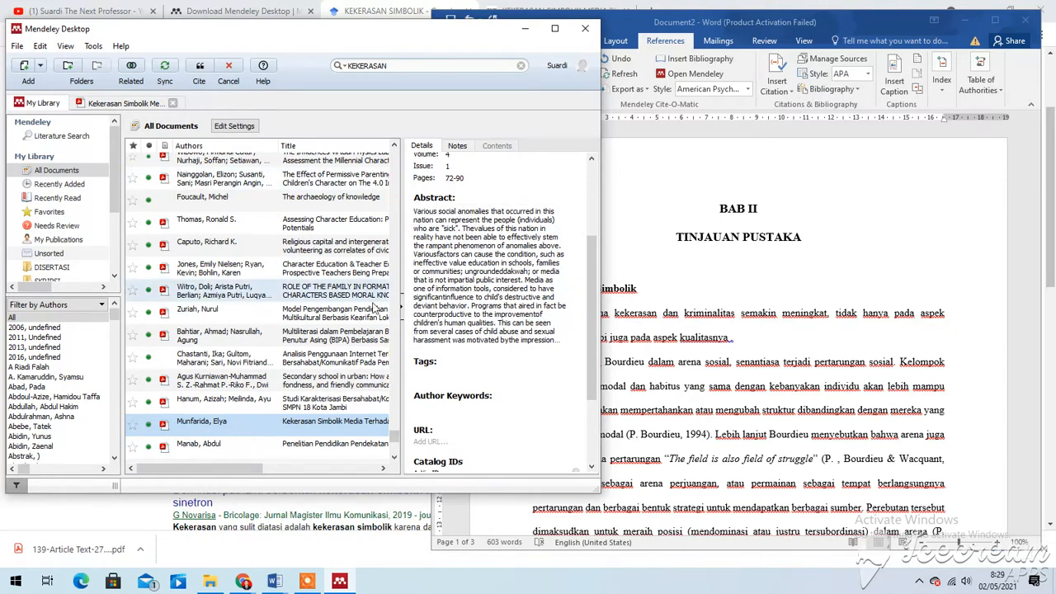
{"action": "scroll", "coordinate": [317, 334], "scroll_direction": "down", "scroll_amount": 2}
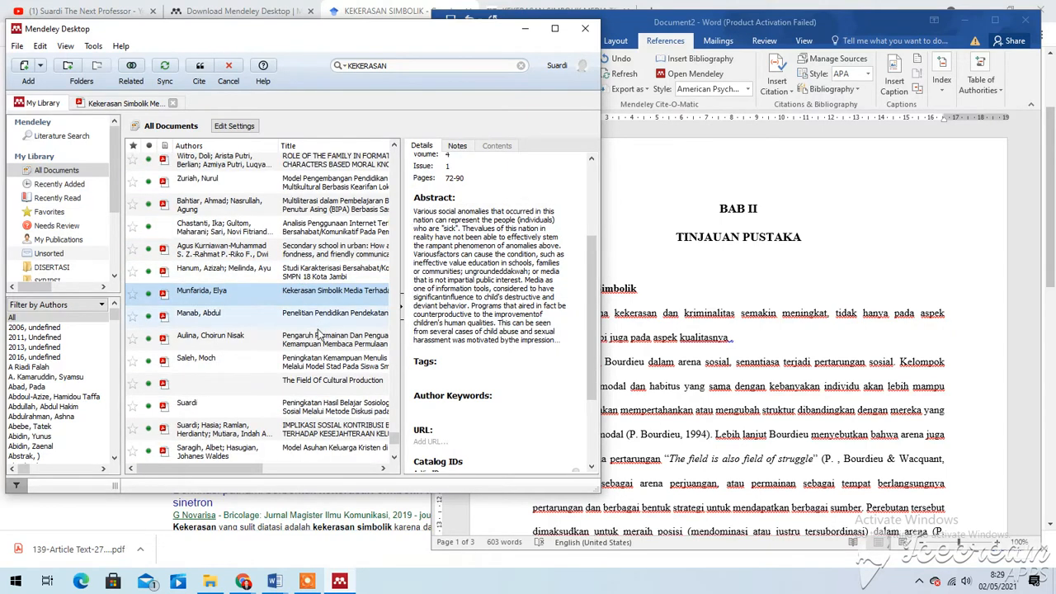
{"action": "left_click", "coordinate": [219, 317]}
{"action": "left_click", "coordinate": [218, 301]}
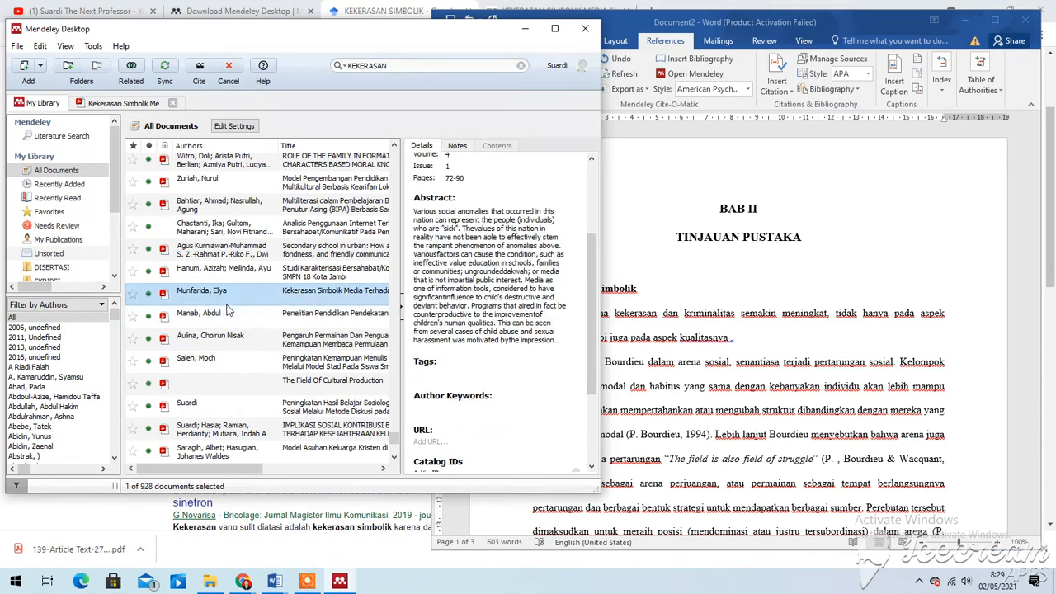
{"action": "left_click", "coordinate": [229, 312]}
{"action": "left_click", "coordinate": [235, 297]}
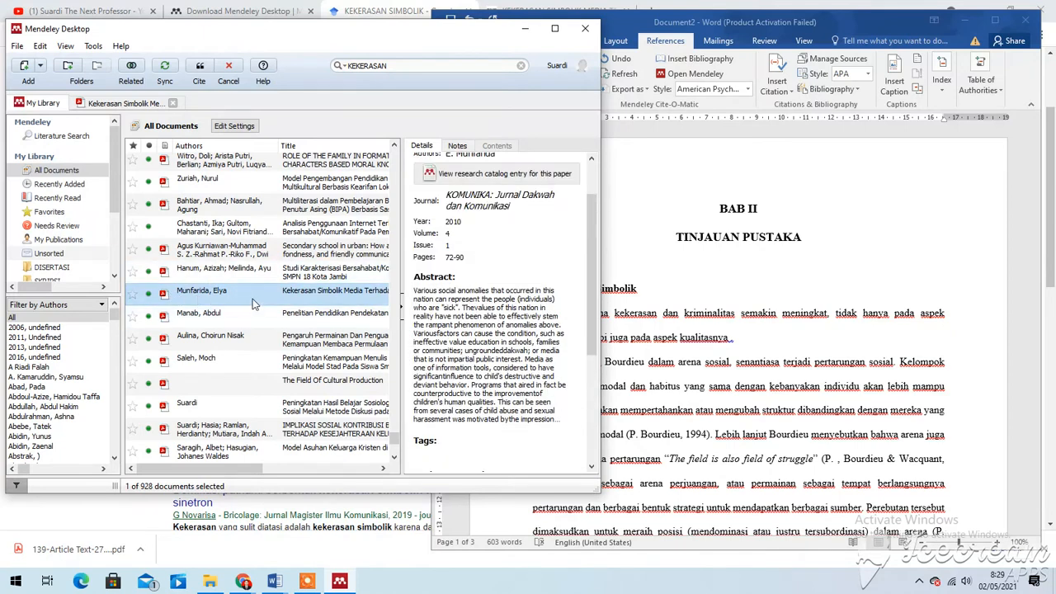
{"action": "left_click", "coordinate": [200, 69]}
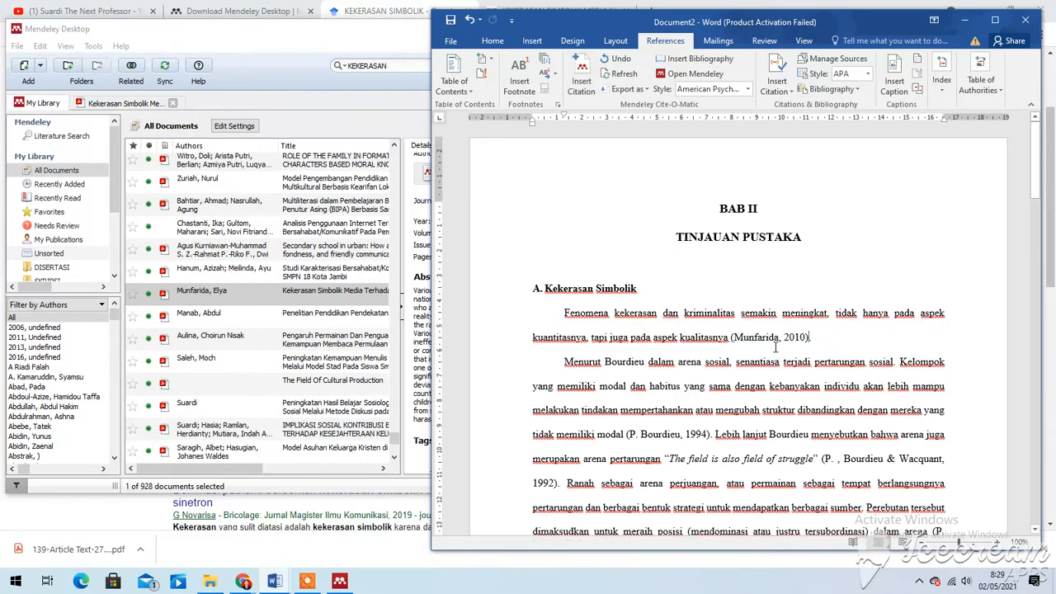
Step: Try joining the "Menurut Bourdieu" paragraph to the cited sentence, and split it back into its own paragraph
{"action": "left_click", "coordinate": [565, 361]}
{"action": "key", "text": "BackSpace"}
{"action": "key", "text": "BackSpace"}
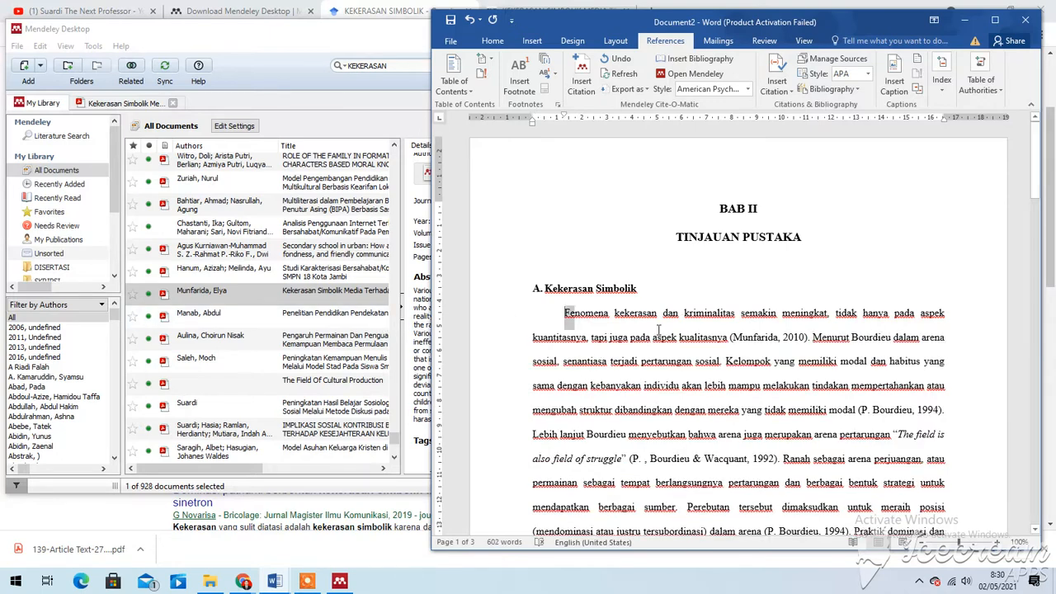
{"action": "left_click_drag", "start_coordinate": [564, 313], "coordinate": [807, 340]}
{"action": "left_click", "coordinate": [810, 338]}
{"action": "key", "text": "Return"}
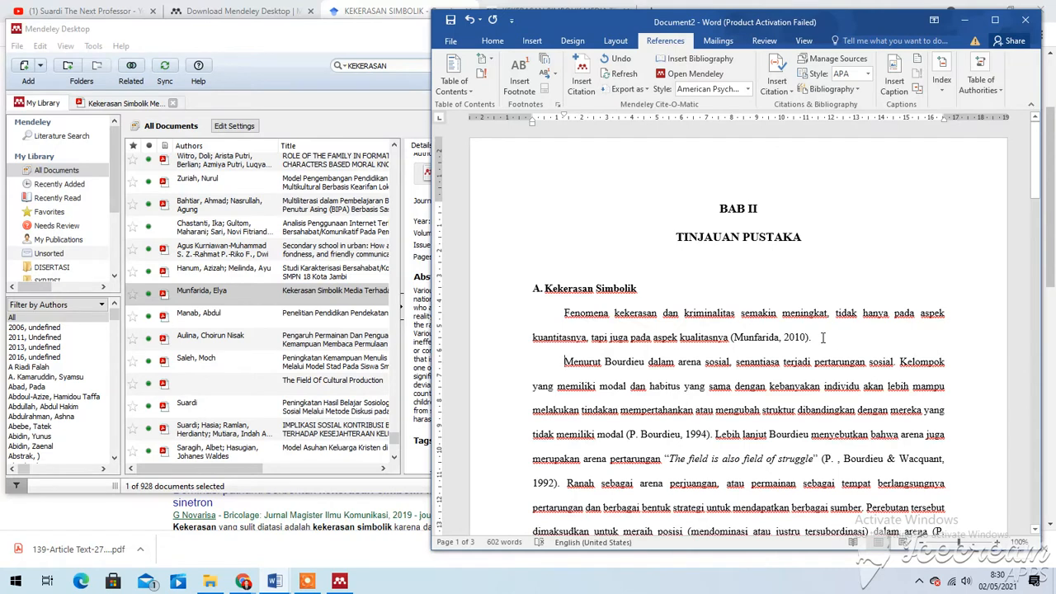
Step: Switch back to Mendeley Desktop and show the first page of the cited article's PDF in a maximized window
{"action": "left_click", "coordinate": [353, 293]}
{"action": "double_click", "coordinate": [254, 299]}
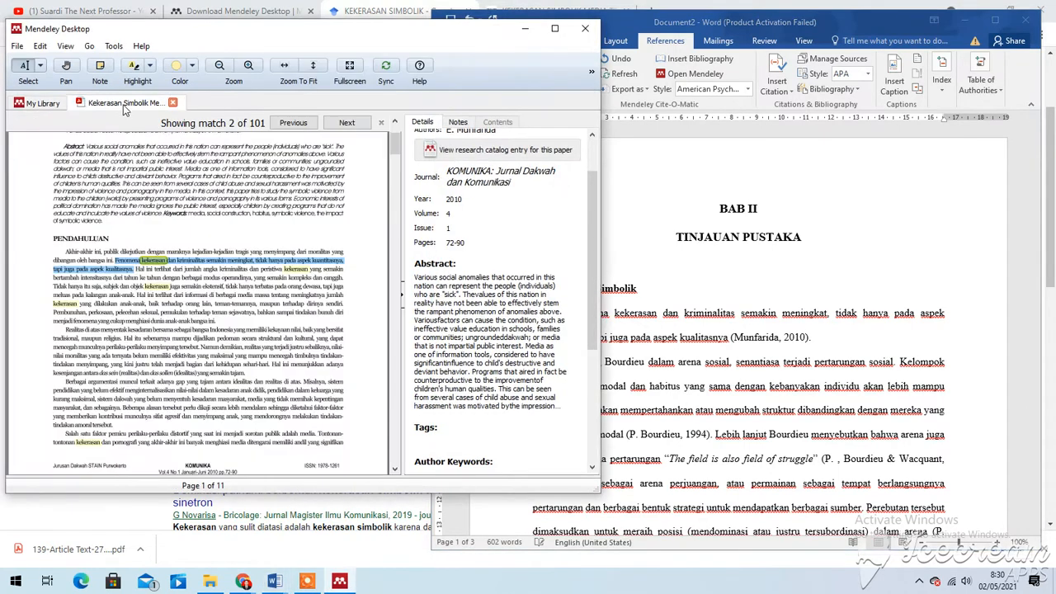
{"action": "left_click", "coordinate": [555, 28]}
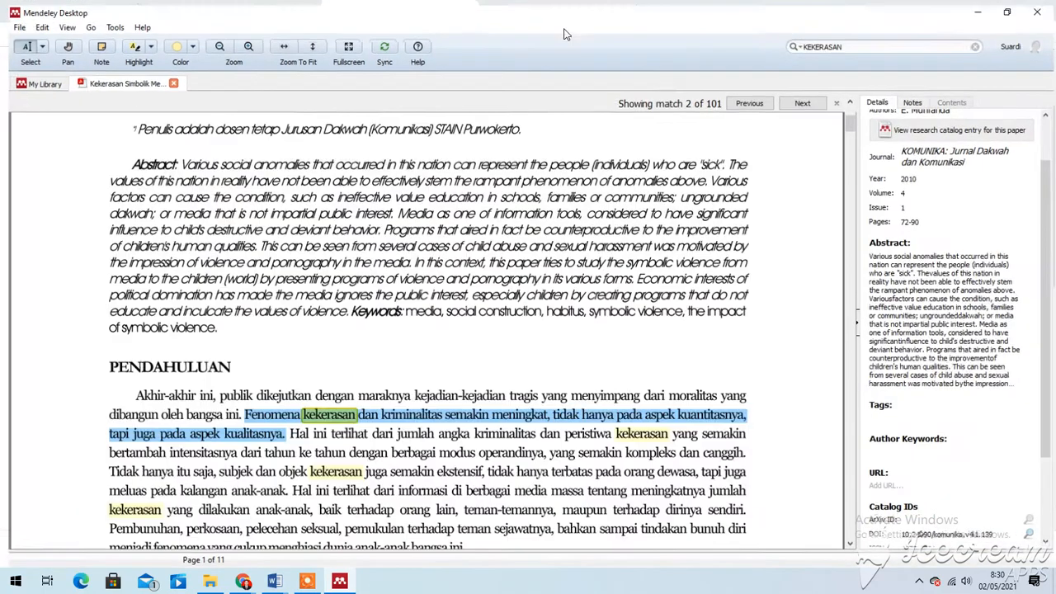
{"action": "scroll", "coordinate": [371, 278], "scroll_direction": "up", "scroll_amount": 5}
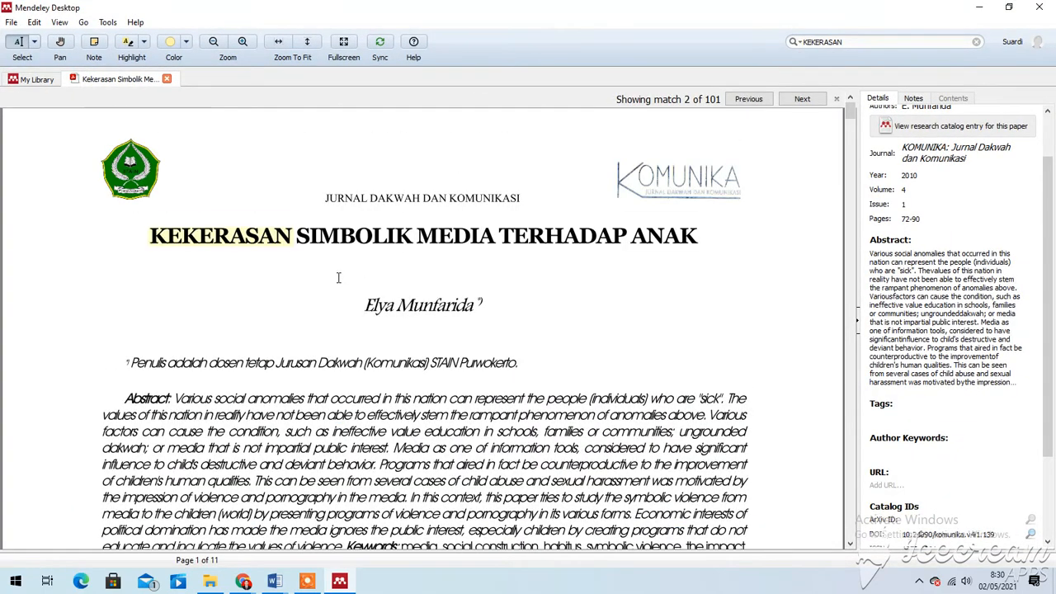
Step: Find the source sentence in the PDF's Pendahuluan section, restore the Mendeley window, and mark the pasted "Fenomena kekerasan" sentence in Word
{"action": "scroll", "coordinate": [338, 278], "scroll_direction": "down", "scroll_amount": 4}
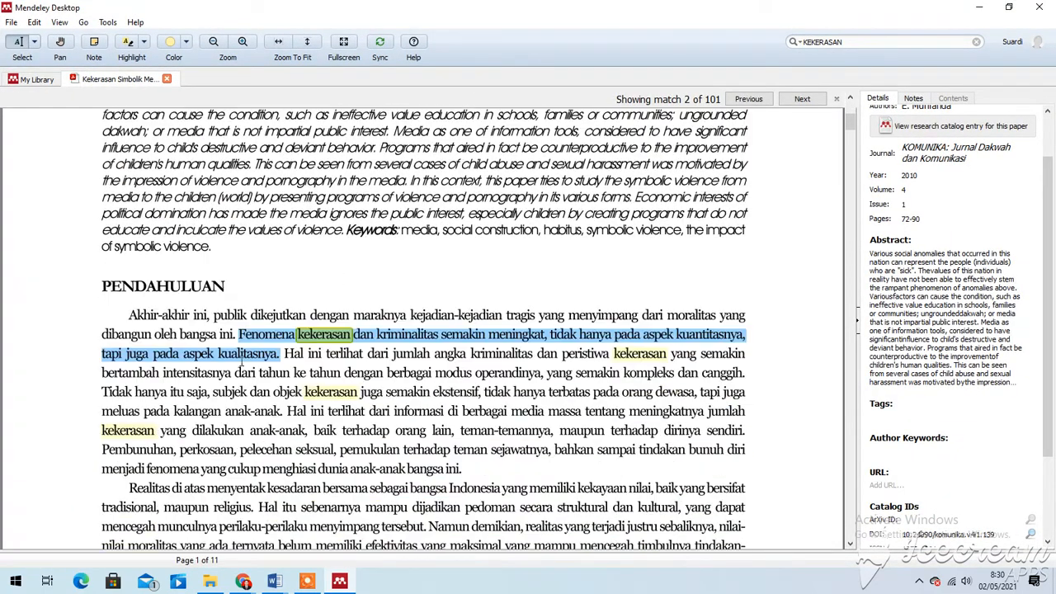
{"action": "scroll", "coordinate": [245, 350], "scroll_direction": "down", "scroll_amount": 1}
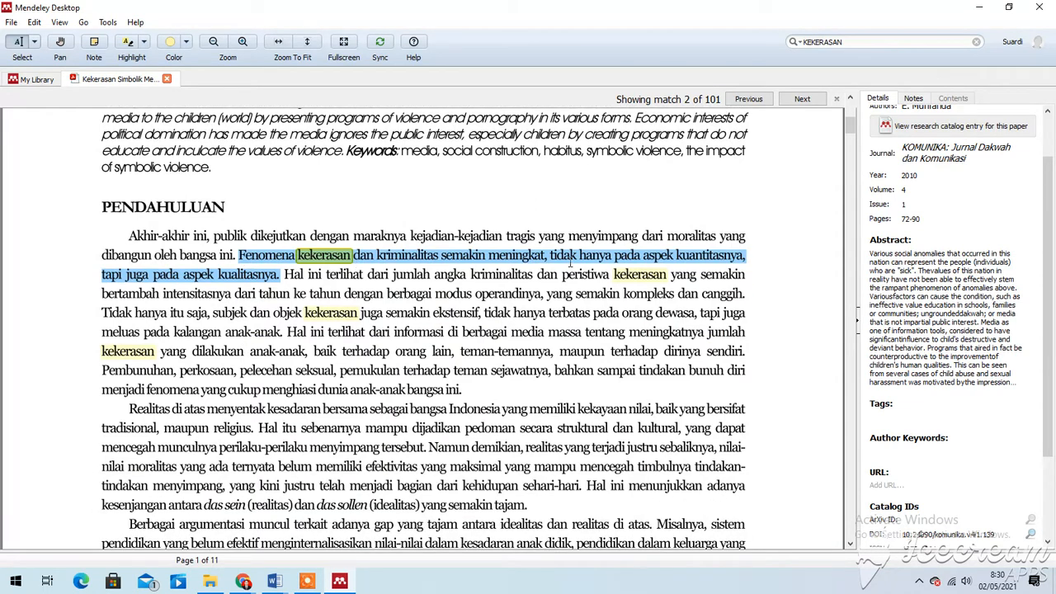
{"action": "left_click", "coordinate": [1012, 7]}
{"action": "left_click", "coordinate": [731, 284]}
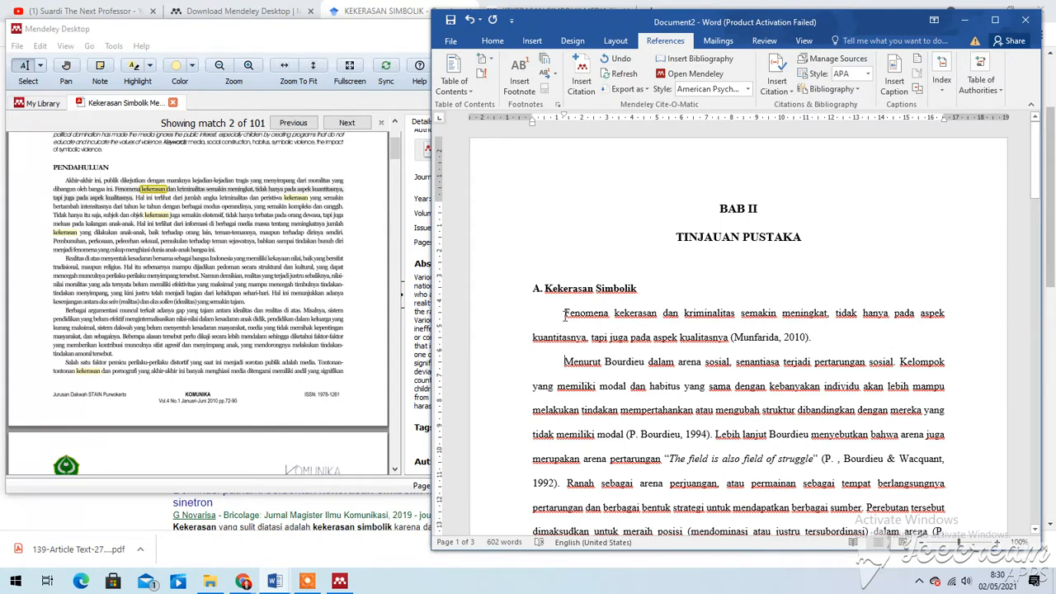
{"action": "left_click_drag", "start_coordinate": [565, 317], "coordinate": [570, 322]}
{"action": "left_click_drag", "start_coordinate": [587, 321], "coordinate": [728, 345]}
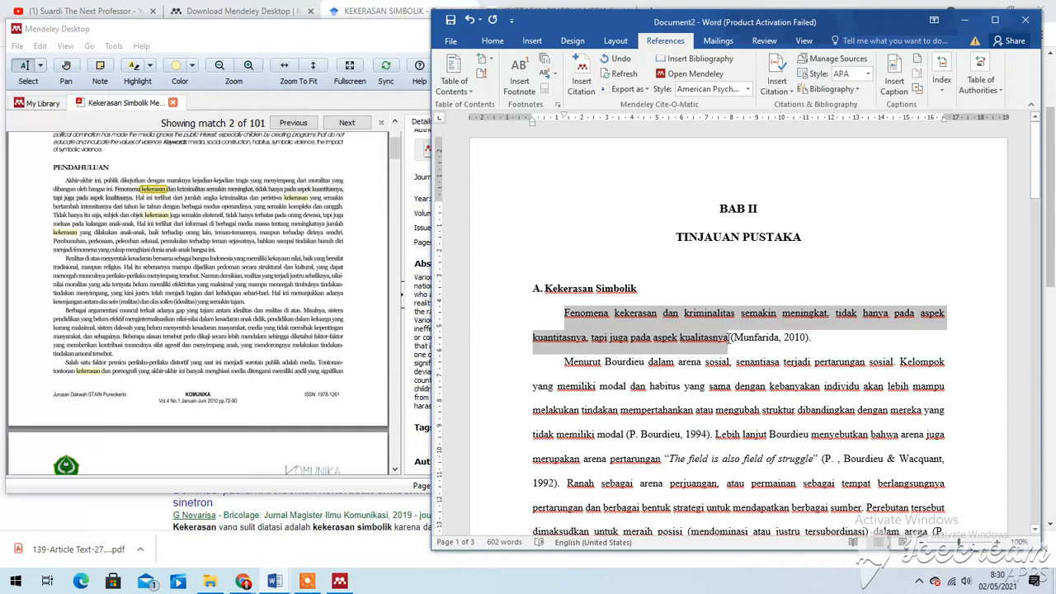
Step: Add a paragraph above the "Fenomena kekerasan" sentence reading "Kriminalitas meningkat dari aspek kualitas dan kuantitas"
{"action": "left_click", "coordinate": [566, 314]}
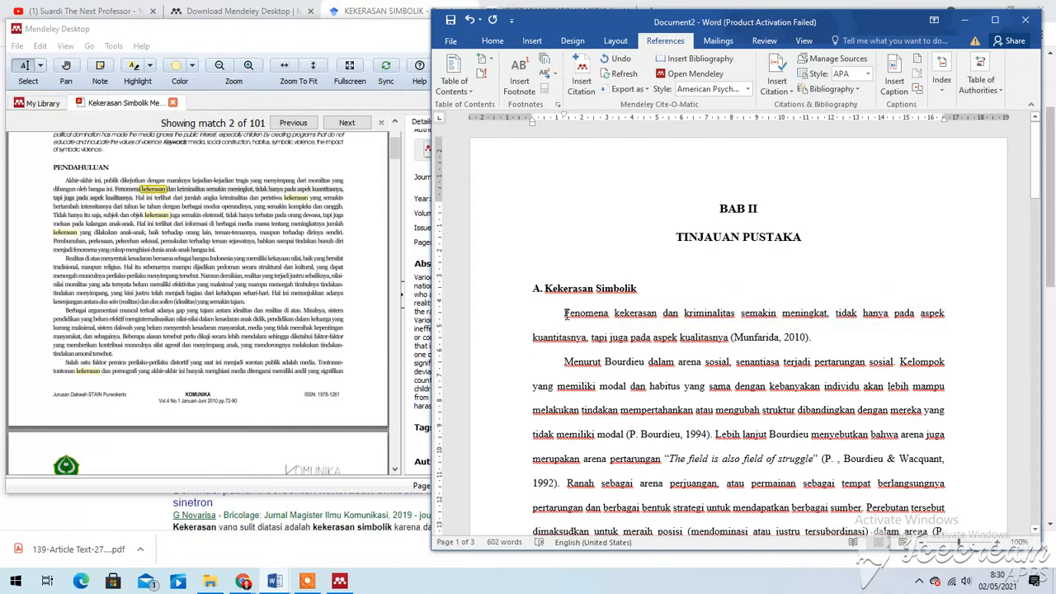
{"action": "key", "text": "Return"}
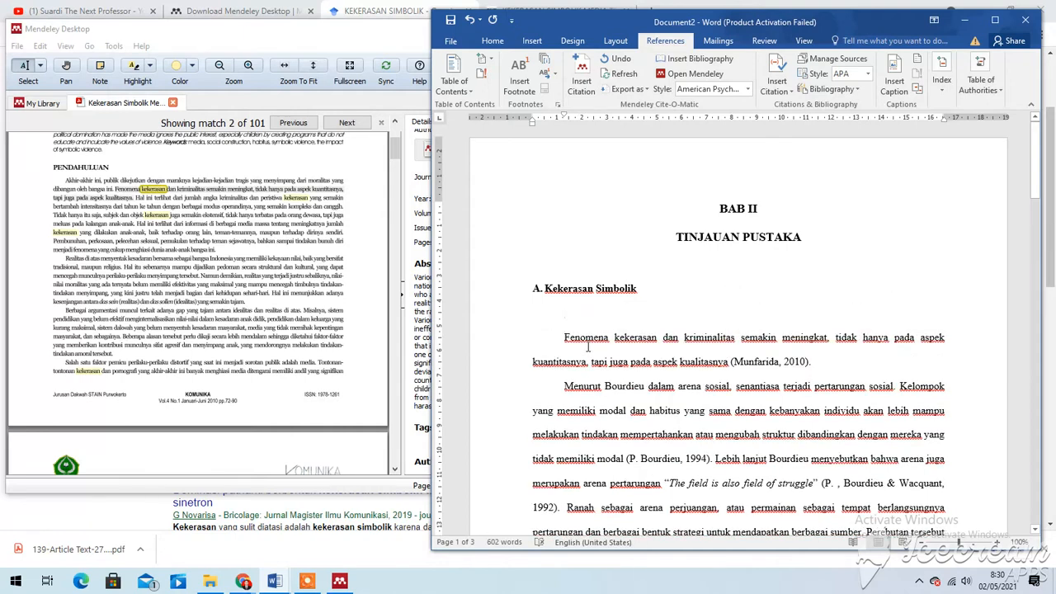
{"action": "type", "text": "kRIMI"}
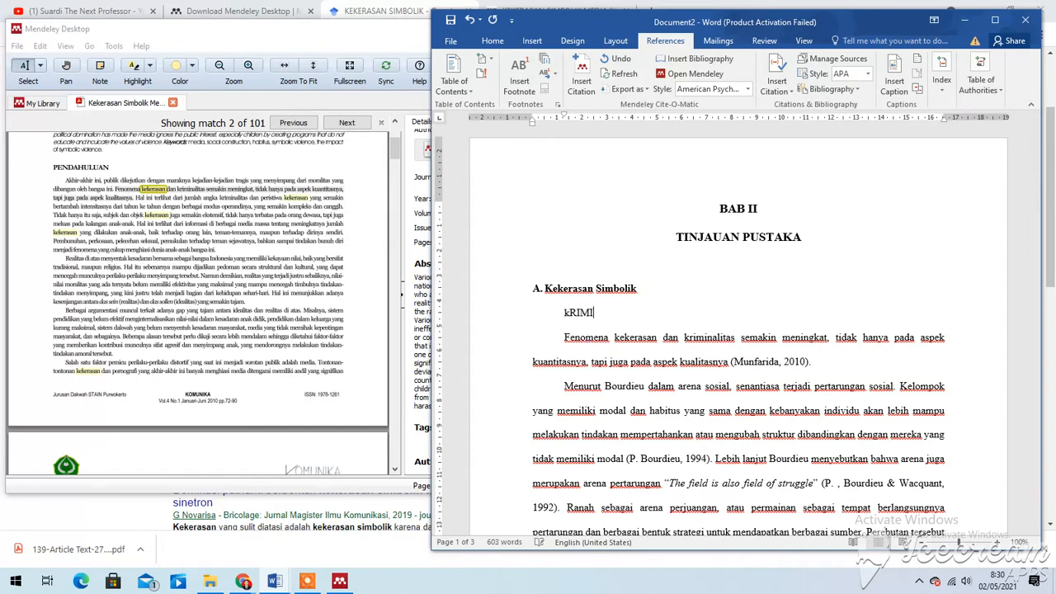
{"action": "type", "text": "NALITAS men"}
{"action": "key", "text": "BackSpace"}
{"action": "key", "text": "BackSpace"}
{"action": "key", "text": "BackSpace"}
{"action": "type", "text": "meningka"}
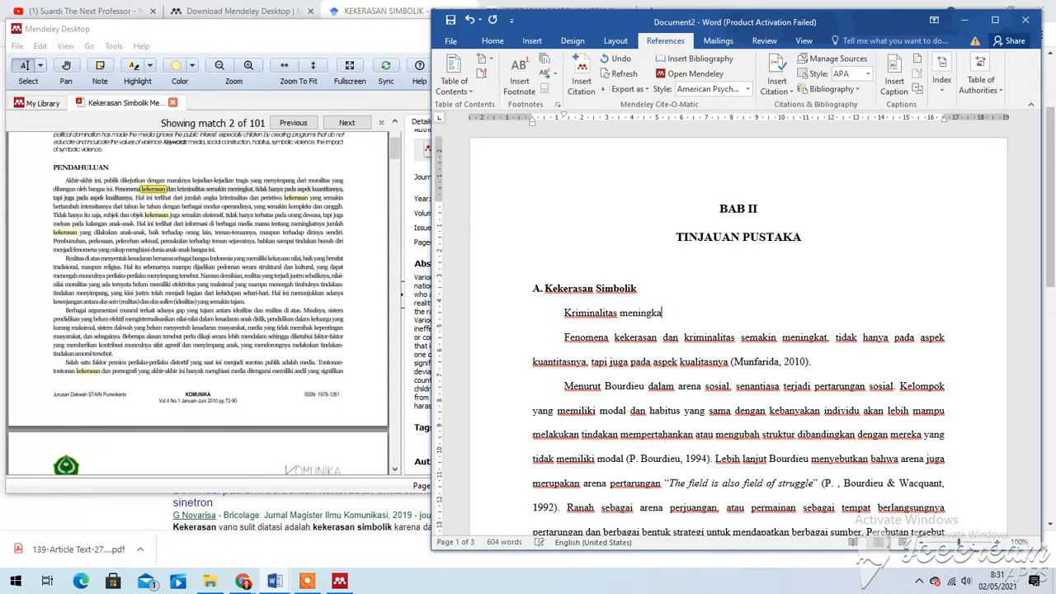
{"action": "type", "text": "t dari a"}
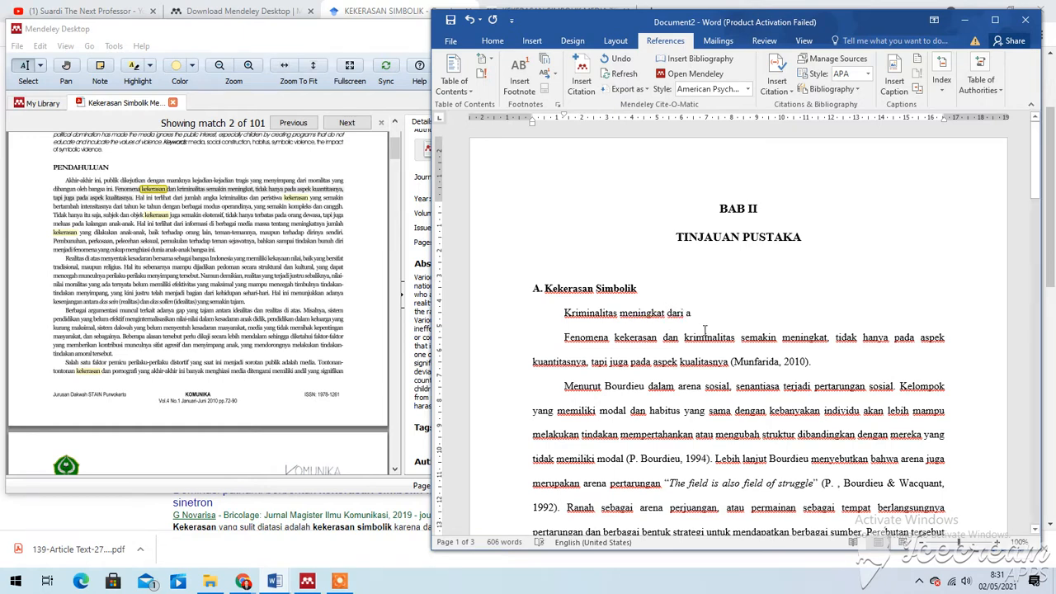
{"action": "type", "text": "spe"}
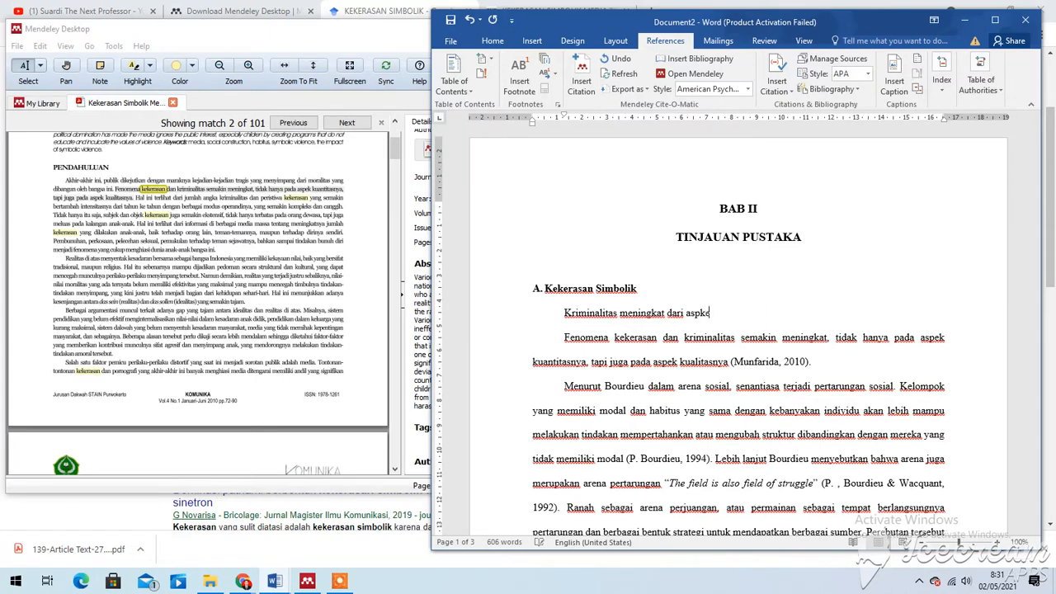
{"action": "type", "text": "k kualitas dan kuantitas"}
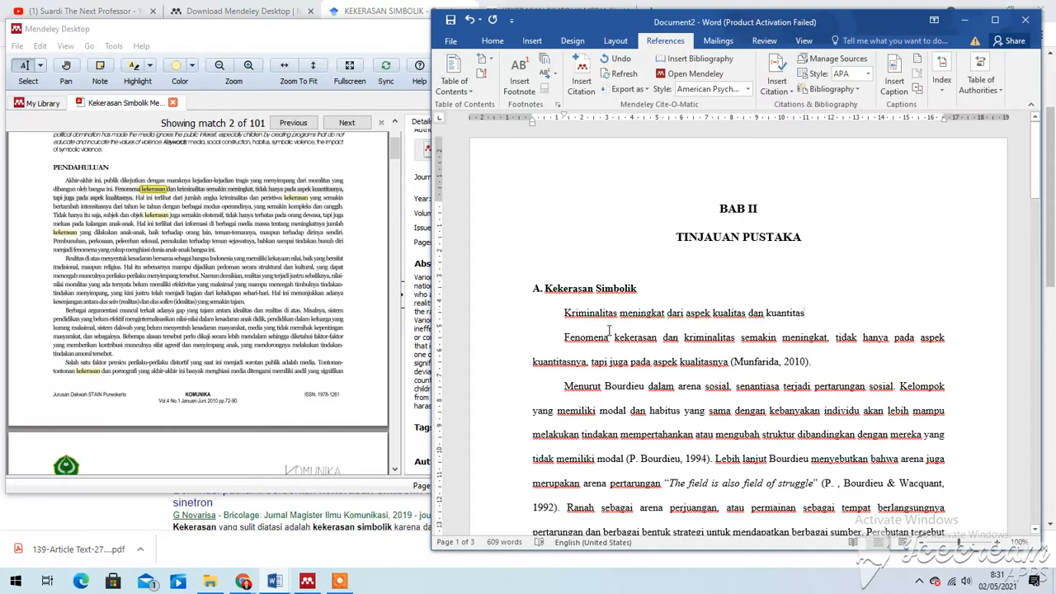
Step: Compare the paraphrased "Kriminalitas meningkat" line with the directly quoted "Fenomena kekerasan" sentence and its citation
{"action": "left_click", "coordinate": [825, 361]}
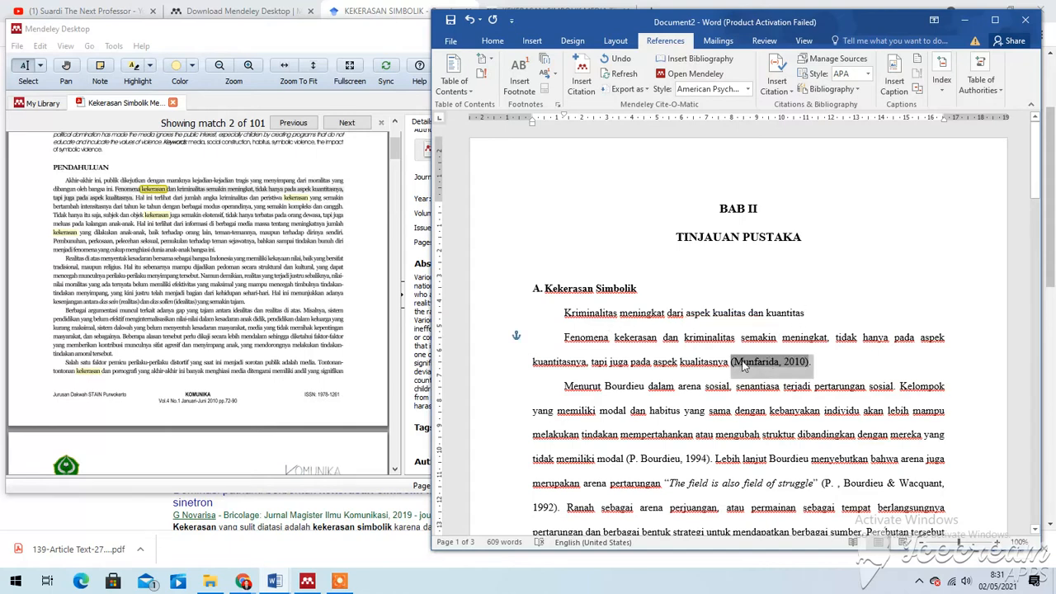
{"action": "left_click", "coordinate": [733, 361]}
{"action": "left_click_drag", "start_coordinate": [735, 364], "coordinate": [813, 378]}
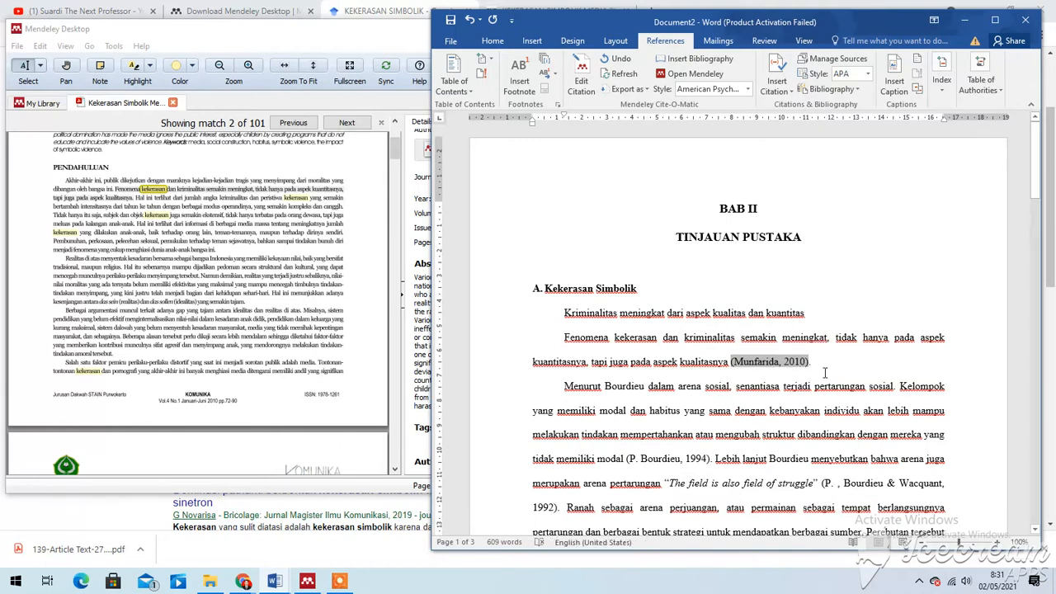
{"action": "left_click_drag", "start_coordinate": [564, 350], "coordinate": [728, 361]}
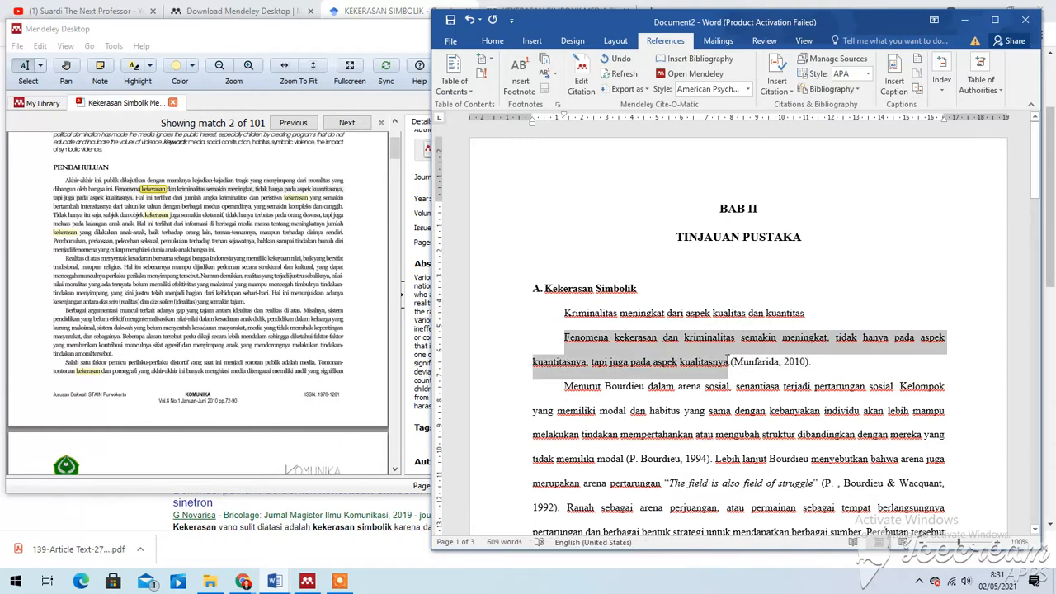
{"action": "left_click", "coordinate": [564, 313]}
{"action": "left_click_drag", "start_coordinate": [707, 322], "coordinate": [804, 316]}
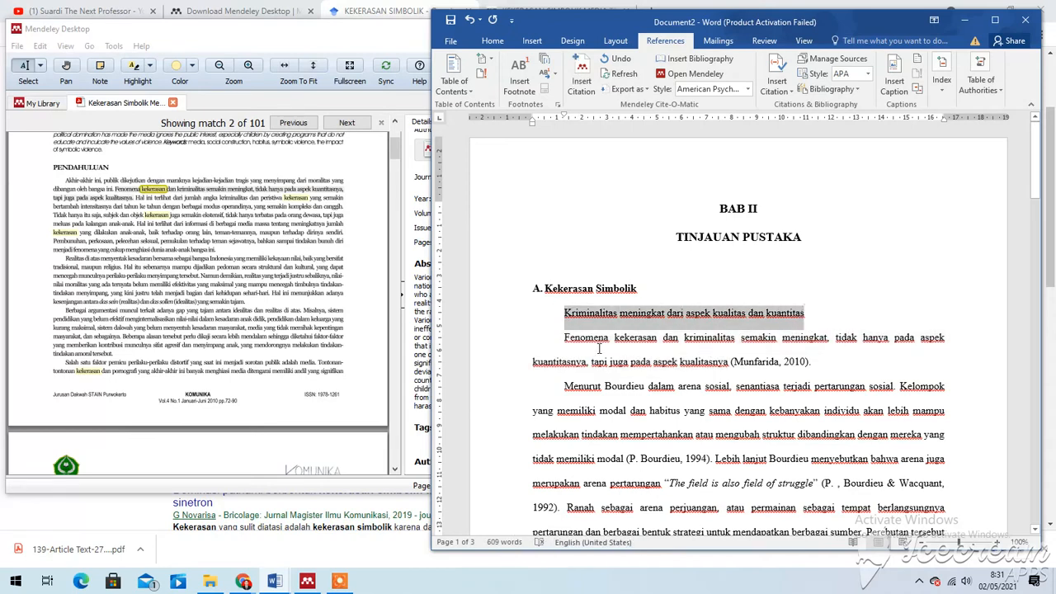
{"action": "left_click_drag", "start_coordinate": [565, 337], "coordinate": [716, 356]}
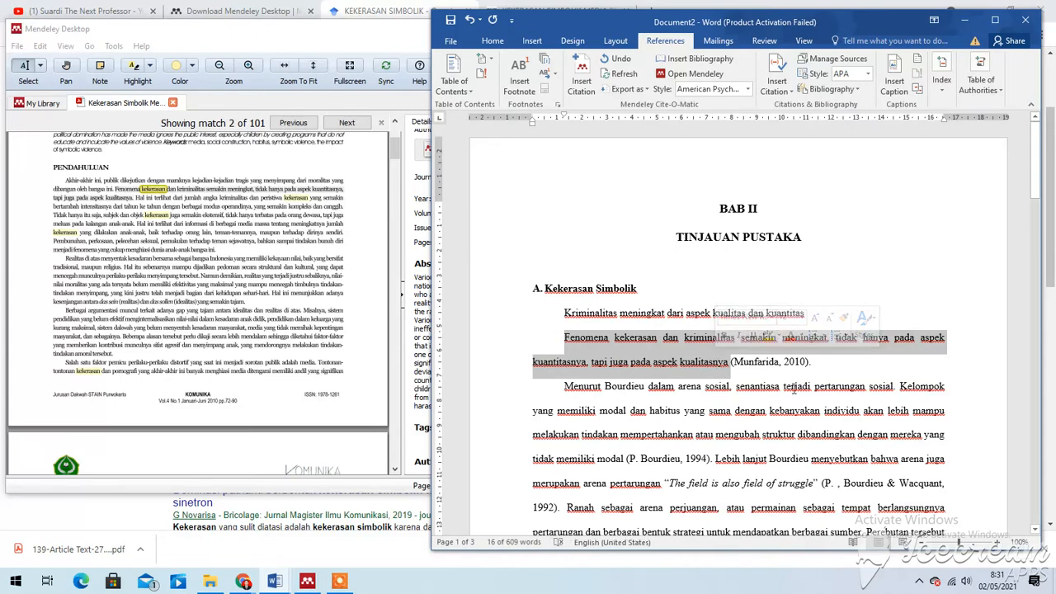
{"action": "left_click", "coordinate": [830, 372]}
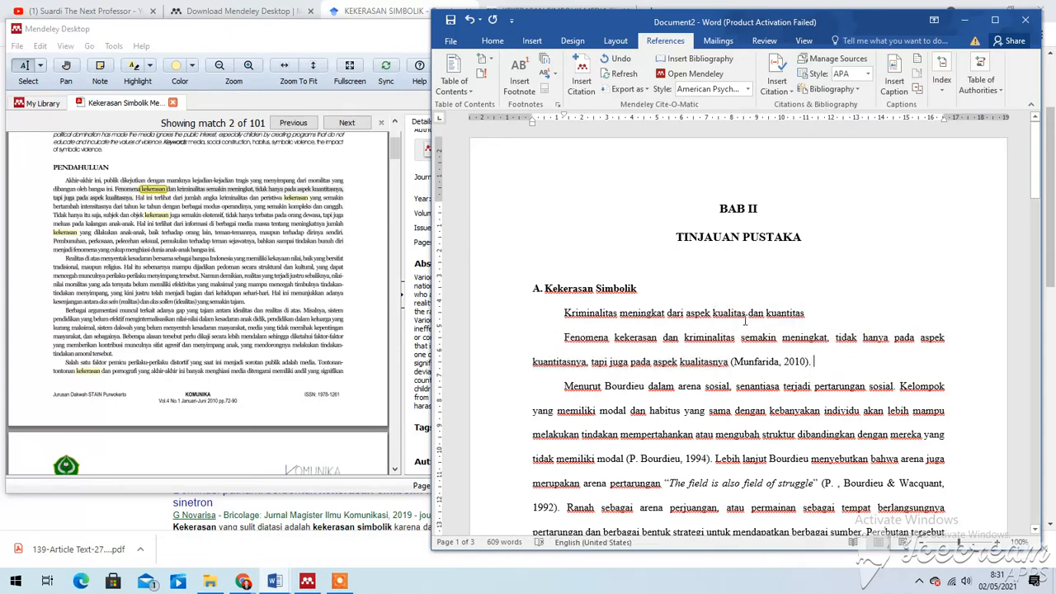
{"action": "left_click_drag", "start_coordinate": [568, 317], "coordinate": [800, 328]}
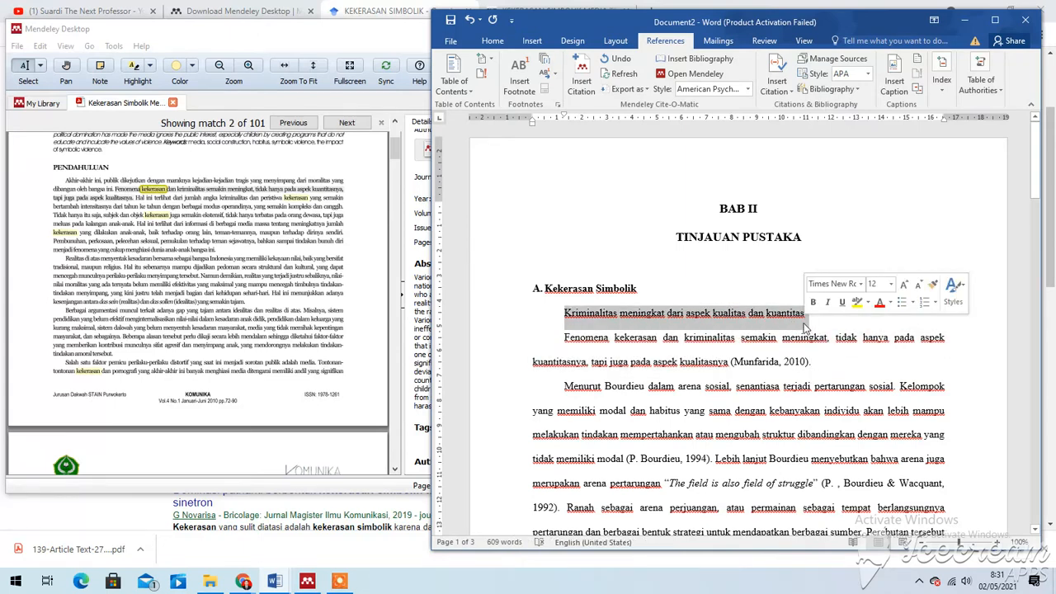
{"action": "left_click", "coordinate": [802, 321]}
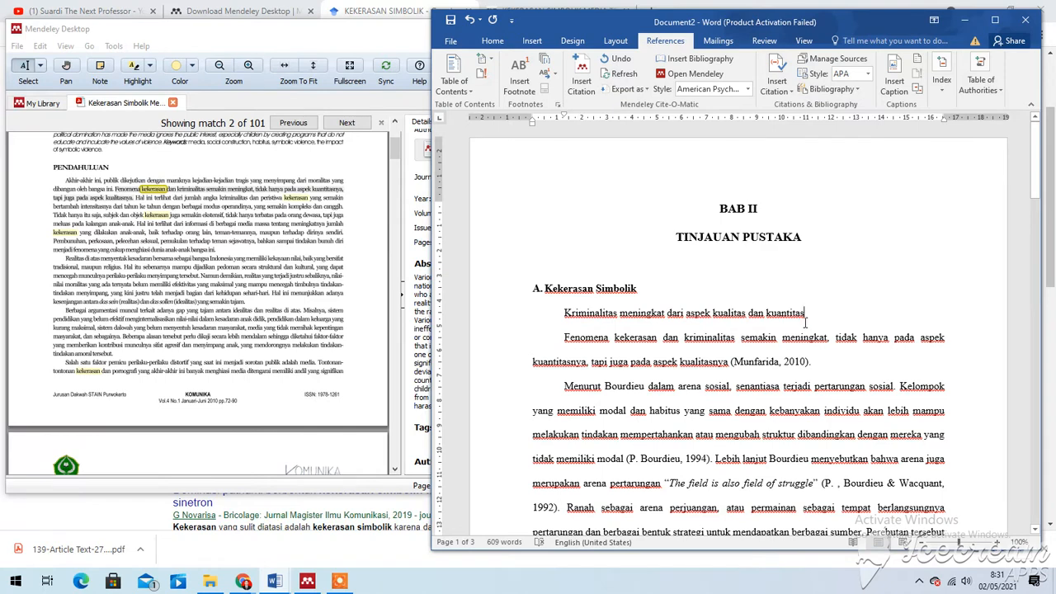
{"action": "left_click_drag", "start_coordinate": [564, 339], "coordinate": [728, 371]}
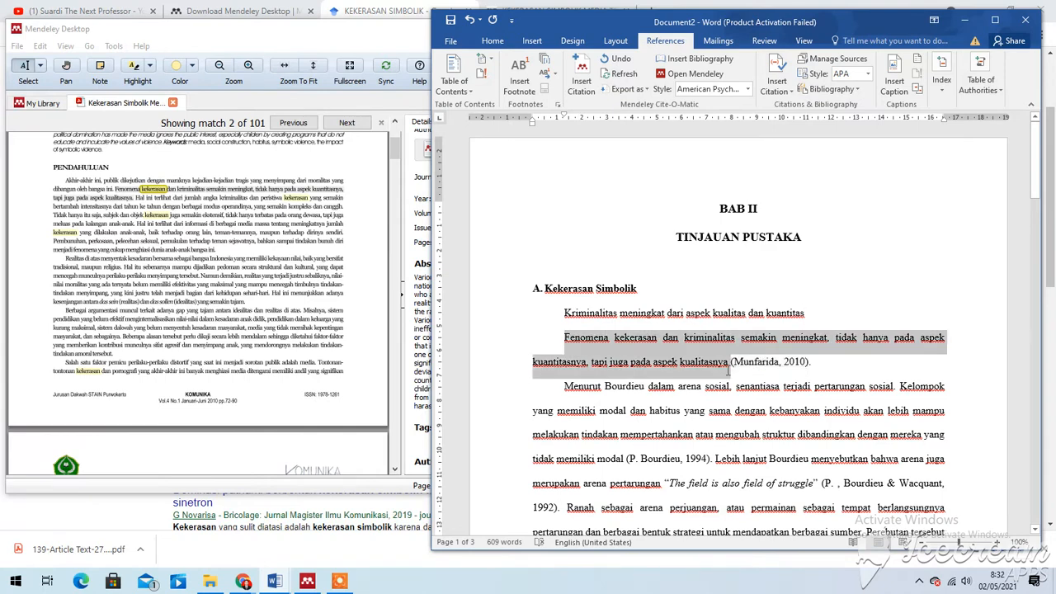
Step: Insert a Mendeley citation of the 2010 article "Kekerasan Simbolik Media Terhadap Anak" after "kuantitas" in the paraphrased line, preceded by a space
{"action": "left_click", "coordinate": [681, 361]}
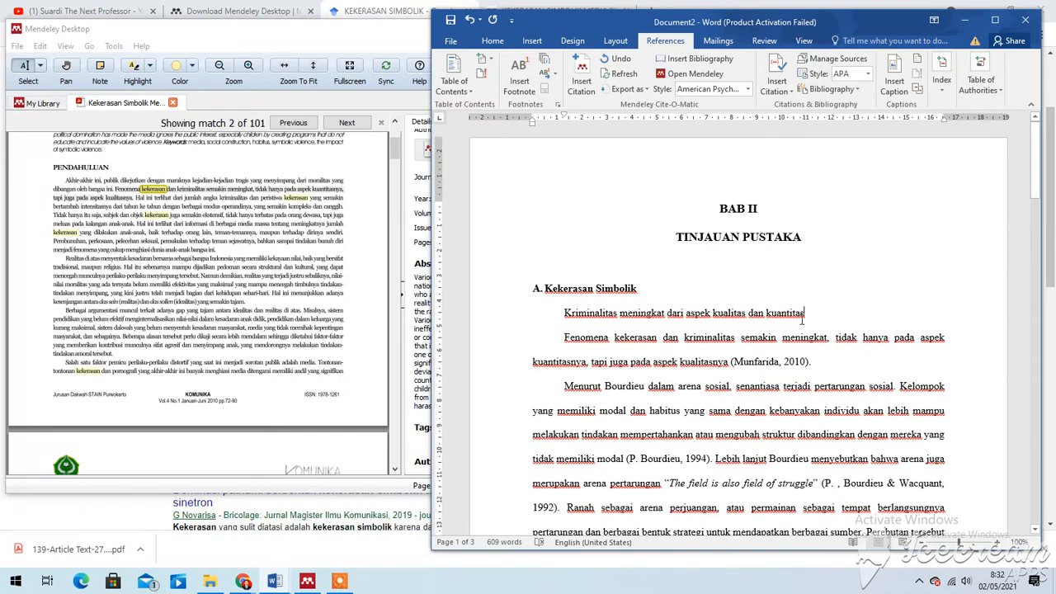
{"action": "left_click", "coordinate": [582, 78]}
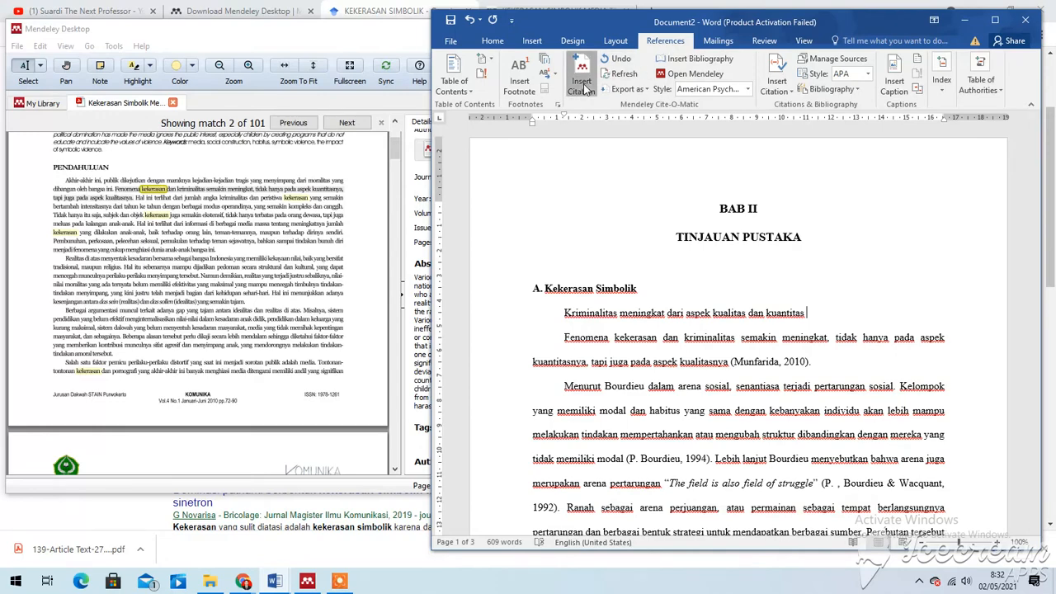
{"action": "left_click", "coordinate": [908, 351]}
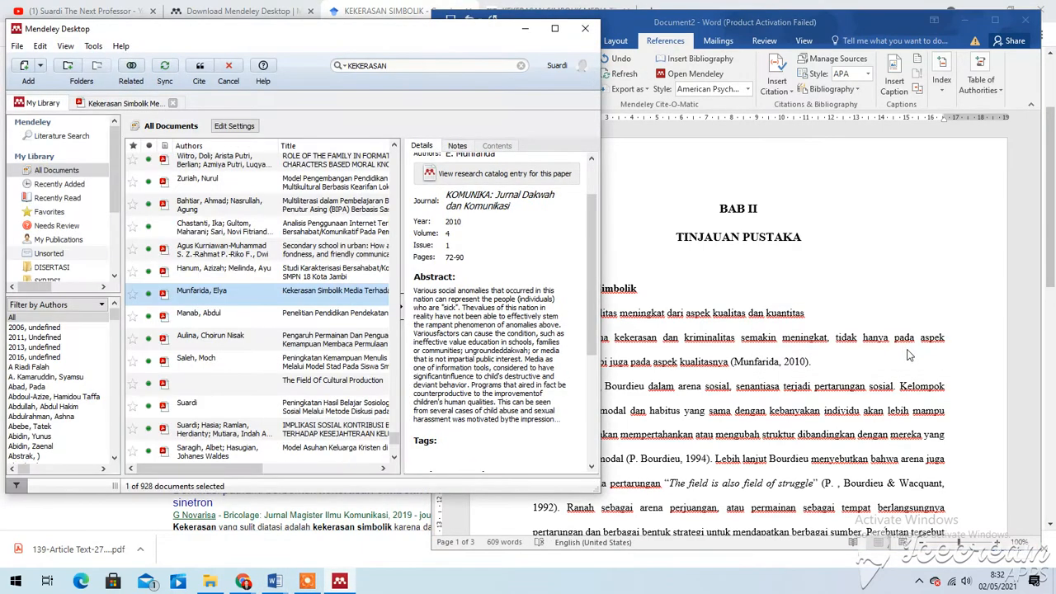
{"action": "left_click", "coordinate": [217, 312]}
{"action": "left_click", "coordinate": [249, 294]}
{"action": "left_click", "coordinate": [242, 314]}
{"action": "left_click", "coordinate": [231, 295]}
{"action": "left_click", "coordinate": [200, 68]}
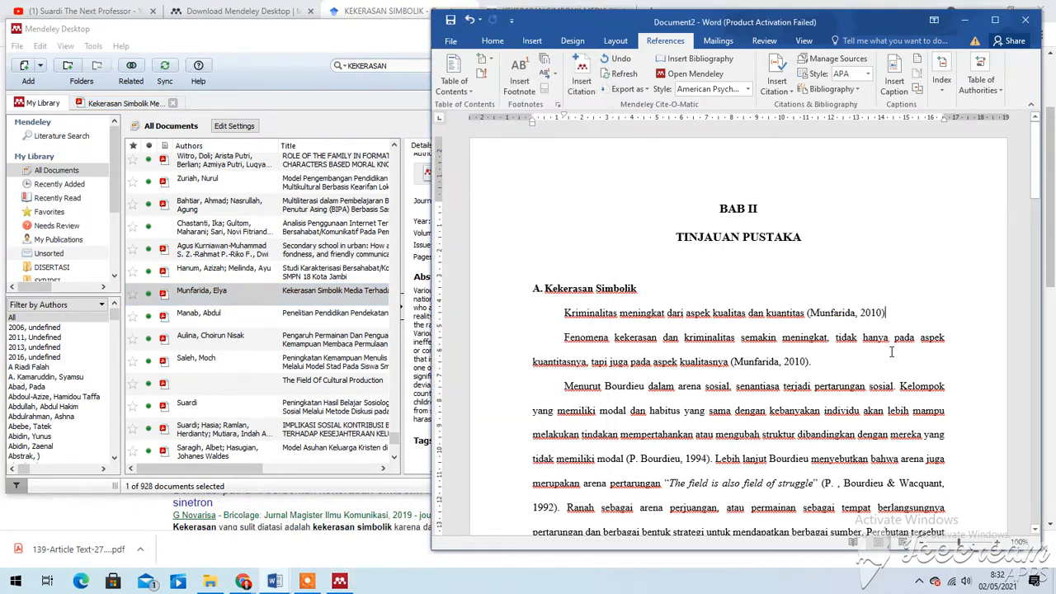
{"action": "left_click", "coordinate": [564, 313]}
{"action": "type", "text": "KU"}
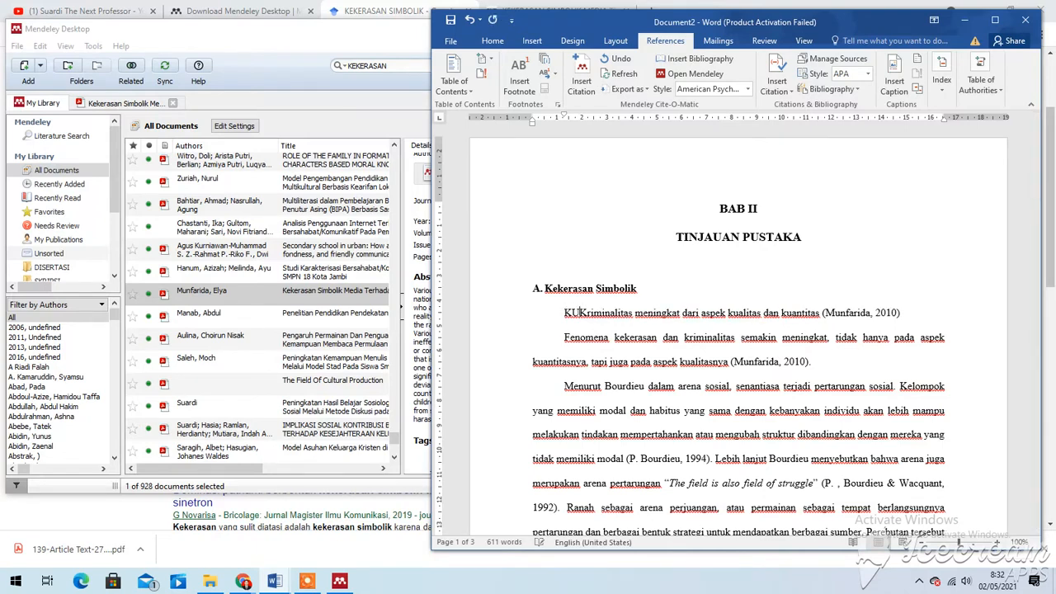
{"action": "type", "text": "TI"}
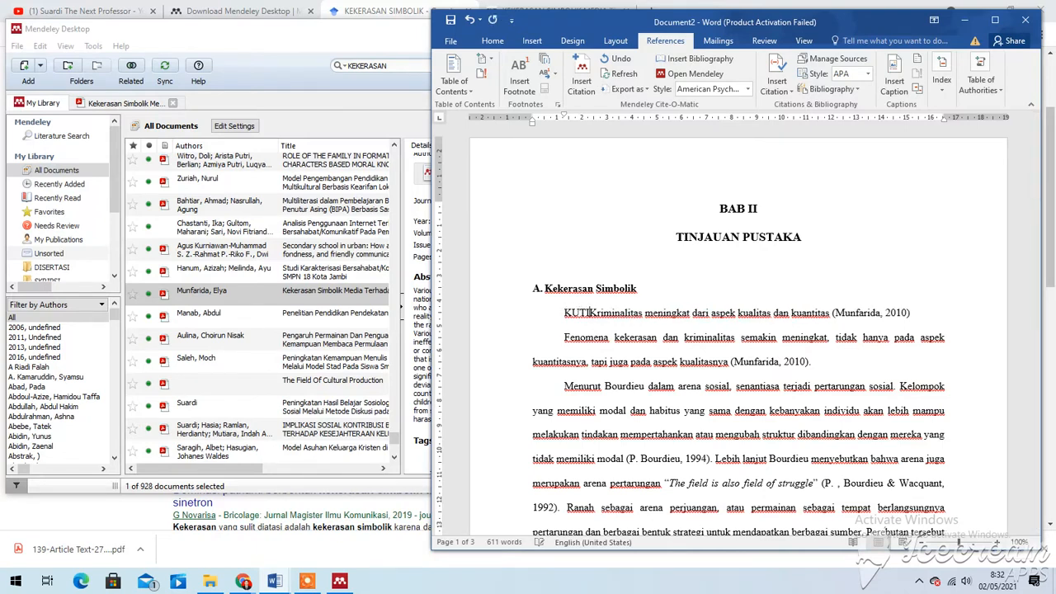
{"action": "type", "text": "PAN"}
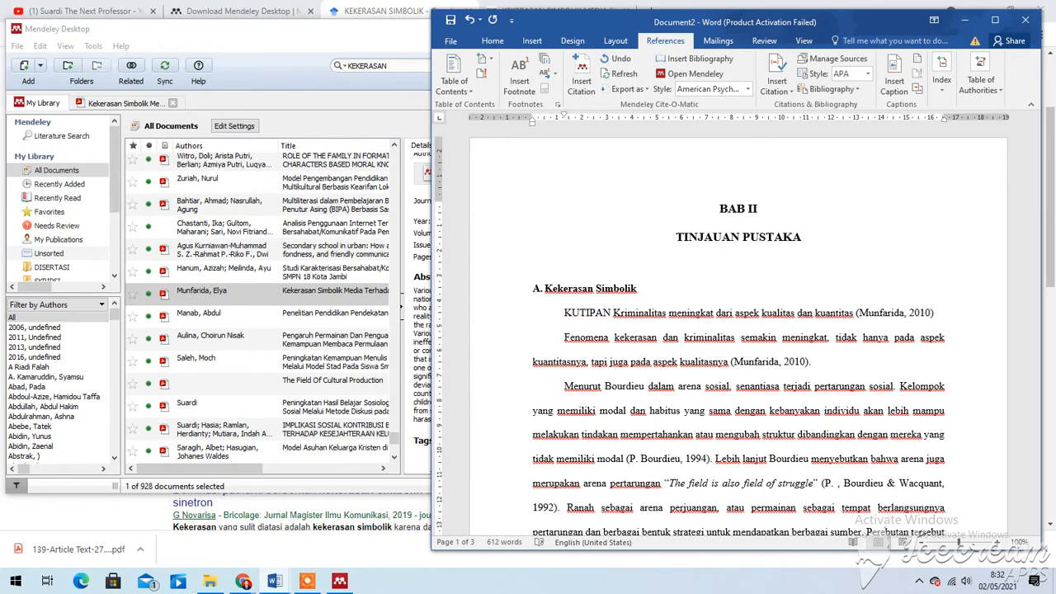
{"action": "key", "text": "BackSpace"}
{"action": "key", "text": "BackSpace"}
{"action": "key", "text": "BackSpace"}
{"action": "key", "text": "BackSpace"}
{"action": "key", "text": "BackSpace"}
{"action": "key", "text": "BackSpace"}
{"action": "key", "text": "BackSpace"}
{"action": "key", "text": "BackSpace"}
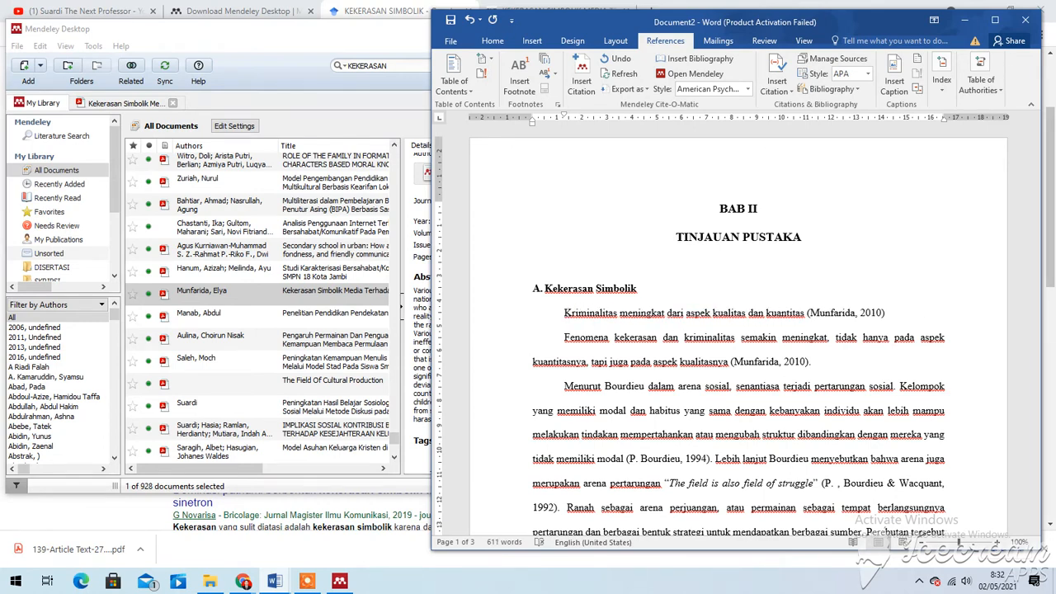
Step: Review the cited paraphrase and the direct quotation in Word against the source sentence in the article's PDF, including the quotation's citation
{"action": "left_click_drag", "start_coordinate": [897, 312], "coordinate": [555, 320]}
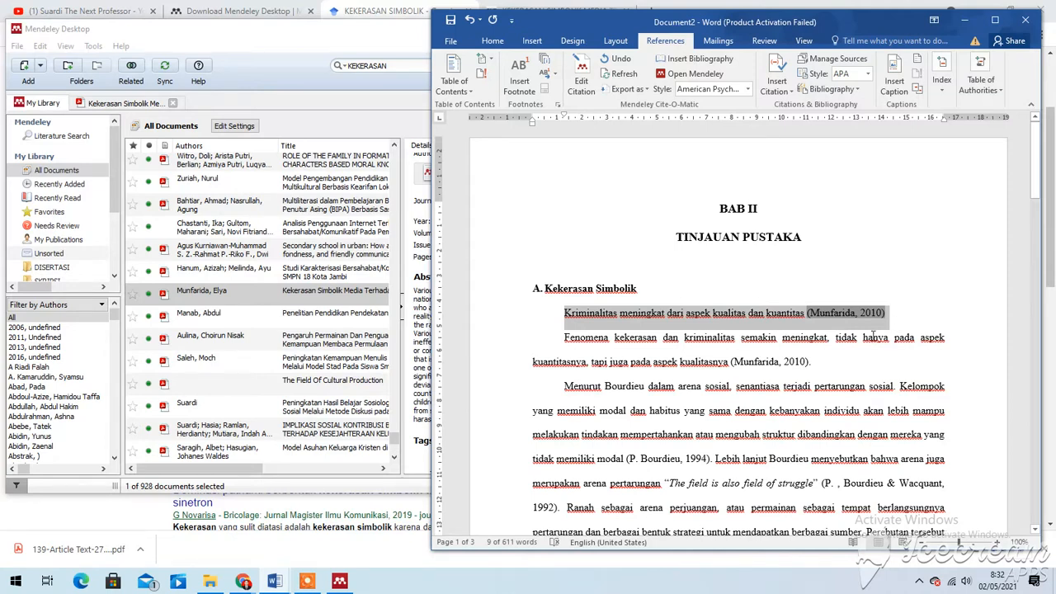
{"action": "left_click", "coordinate": [838, 363]}
{"action": "triple_click", "coordinate": [836, 365]}
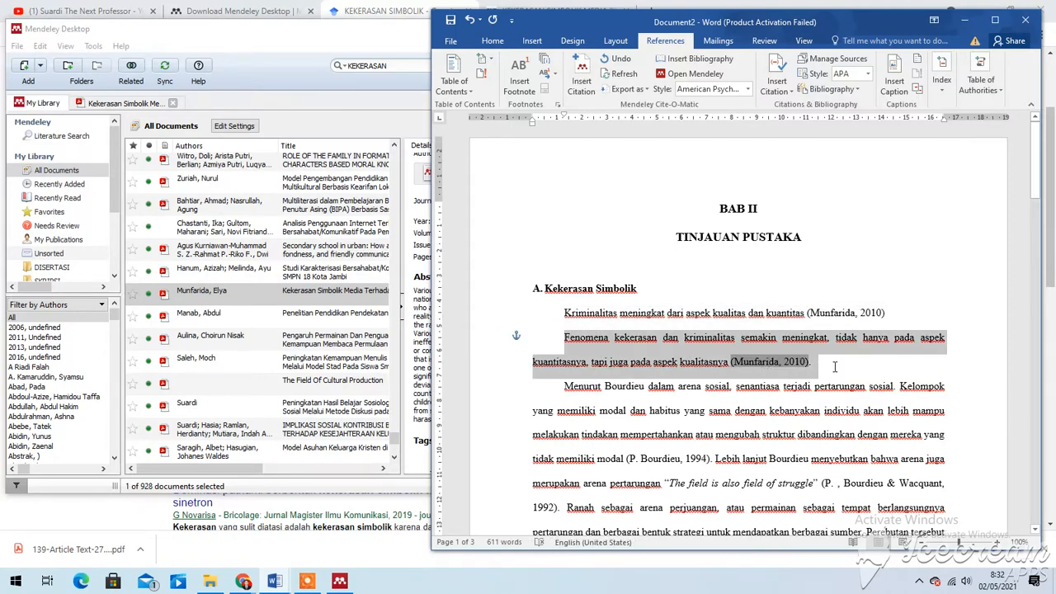
{"action": "left_click", "coordinate": [124, 103]}
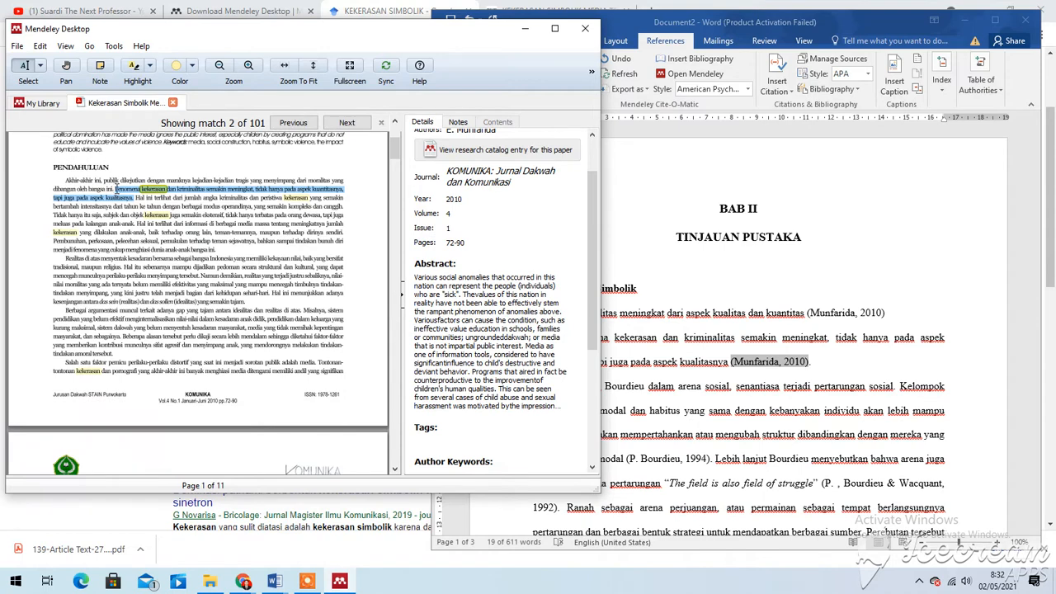
{"action": "left_click_drag", "start_coordinate": [117, 189], "coordinate": [135, 198]}
{"action": "left_click", "coordinate": [814, 361]}
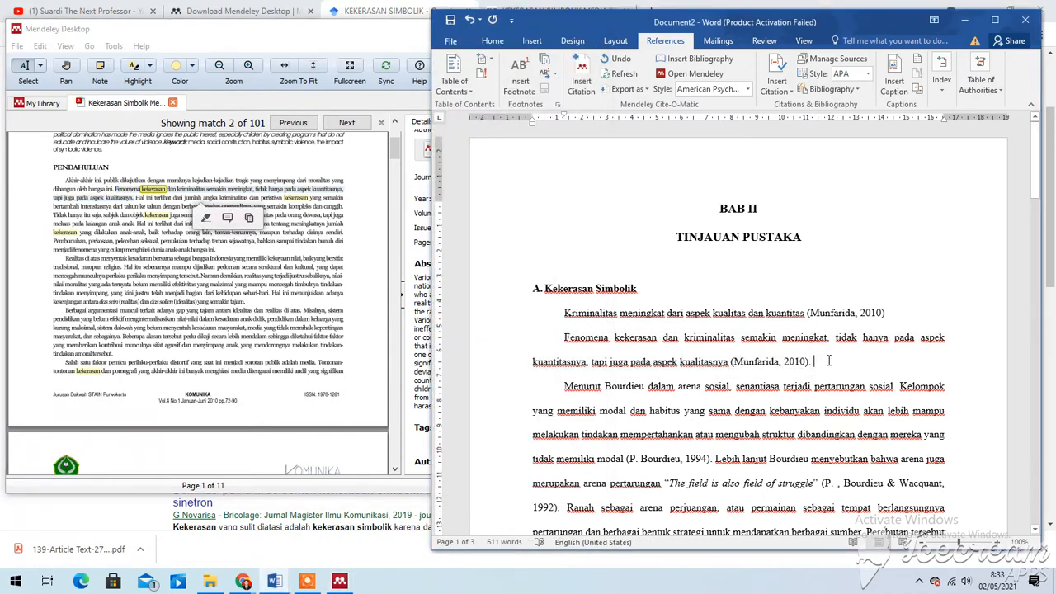
{"action": "left_click_drag", "start_coordinate": [846, 371], "coordinate": [546, 316]}
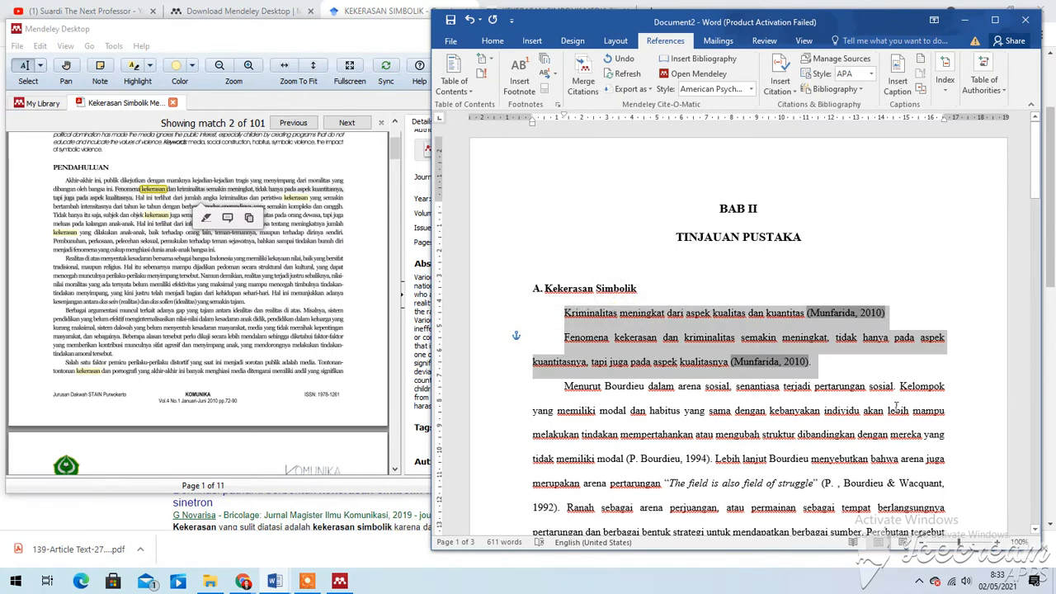
{"action": "left_click", "coordinate": [837, 376]}
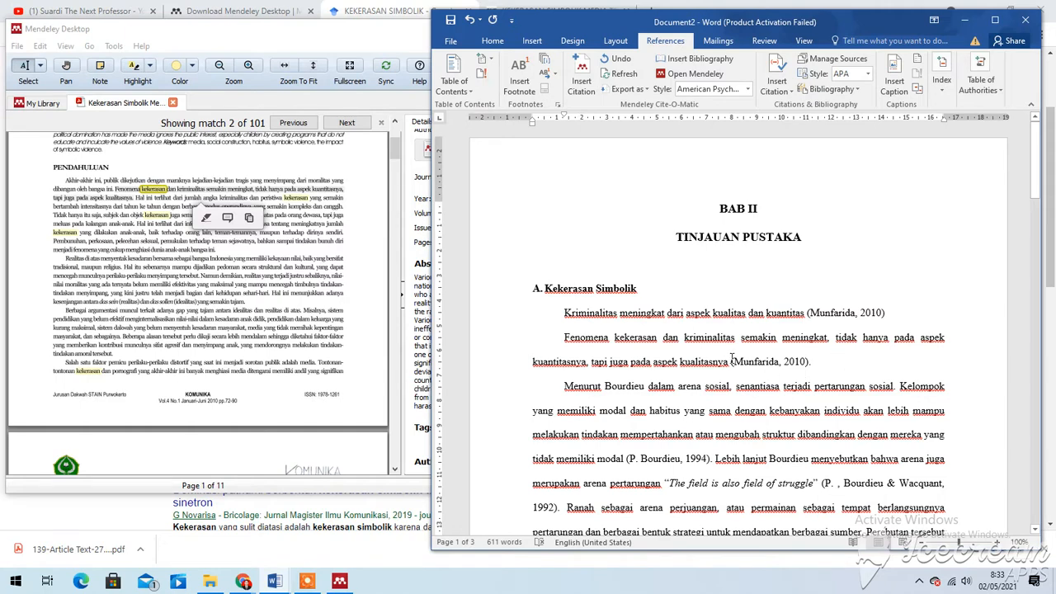
{"action": "left_click_drag", "start_coordinate": [736, 360], "coordinate": [835, 366]}
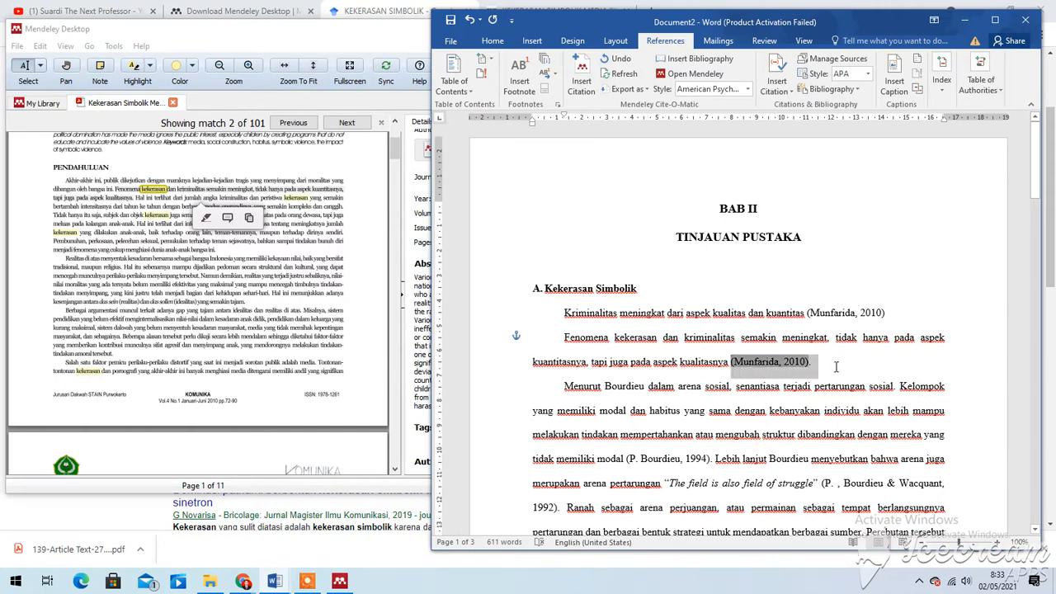
Step: Delete the paraphrased "Kriminalitas meningkat" line with its citation and join the "Menurut Bourdieu" paragraph onto the end of the "Fenomena kekerasan" sentence
{"action": "left_click", "coordinate": [820, 373]}
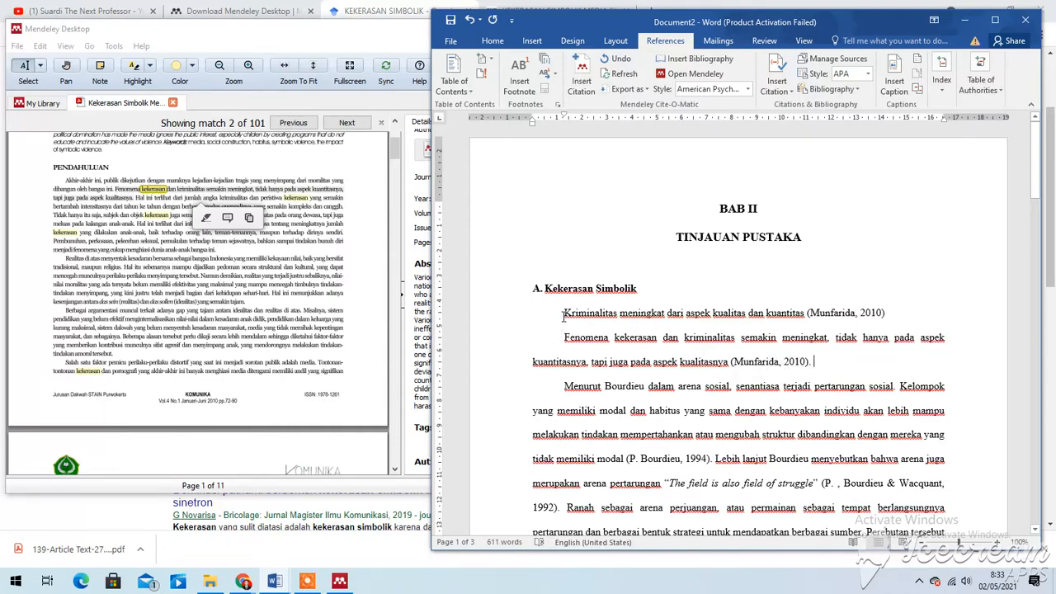
{"action": "left_click_drag", "start_coordinate": [563, 316], "coordinate": [907, 324]}
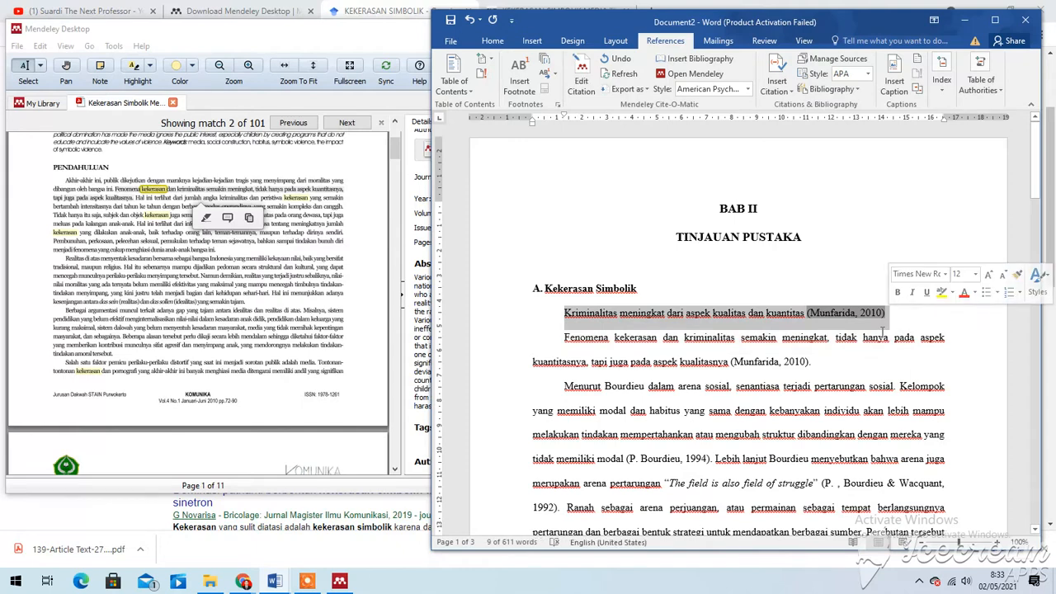
{"action": "key", "text": "Delete"}
{"action": "key", "text": "BackSpace"}
{"action": "key", "text": "BackSpace"}
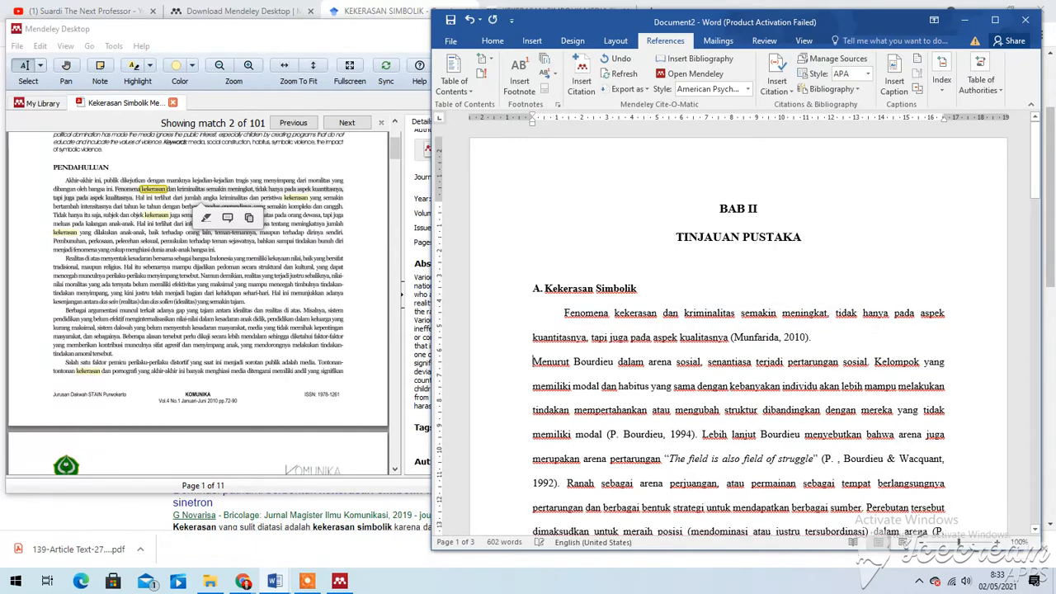
{"action": "scroll", "coordinate": [809, 357], "scroll_direction": "down", "scroll_amount": 1}
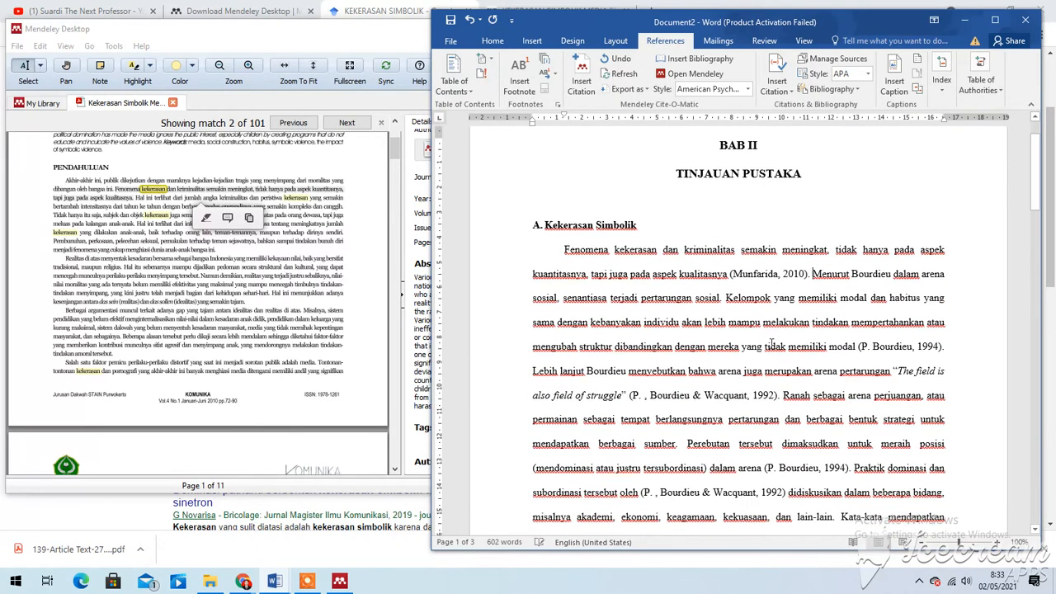
Step: Review the body text of the "Kekerasan Simbolik" section with its in-text citations through to the document's end
{"action": "left_click_drag", "start_coordinate": [648, 248], "coordinate": [883, 336]}
{"action": "scroll", "coordinate": [888, 339], "scroll_direction": "down", "scroll_amount": 1}
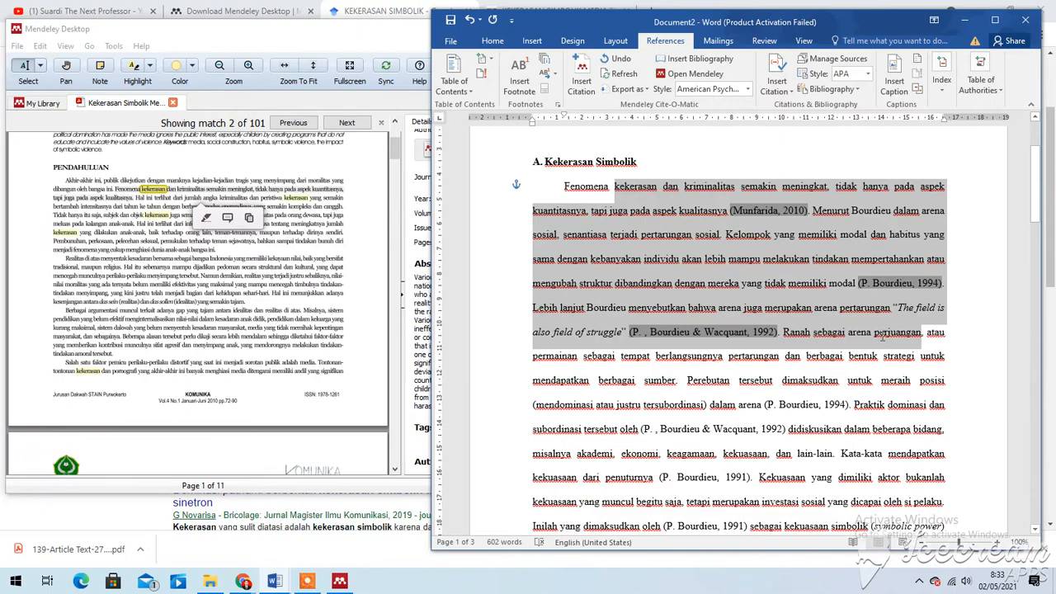
{"action": "left_click_drag", "start_coordinate": [565, 188], "coordinate": [814, 427]}
{"action": "scroll", "coordinate": [812, 427], "scroll_direction": "down", "scroll_amount": 1}
{"action": "scroll", "coordinate": [814, 427], "scroll_direction": "down", "scroll_amount": 4}
{"action": "scroll", "coordinate": [795, 423], "scroll_direction": "down", "scroll_amount": 4}
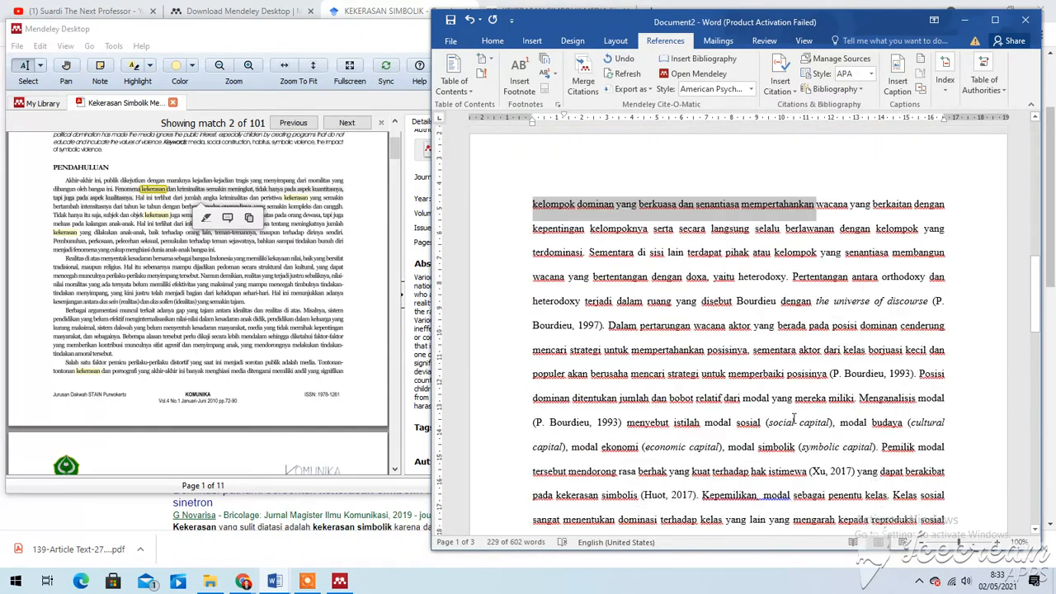
{"action": "scroll", "coordinate": [796, 422], "scroll_direction": "down", "scroll_amount": 15}
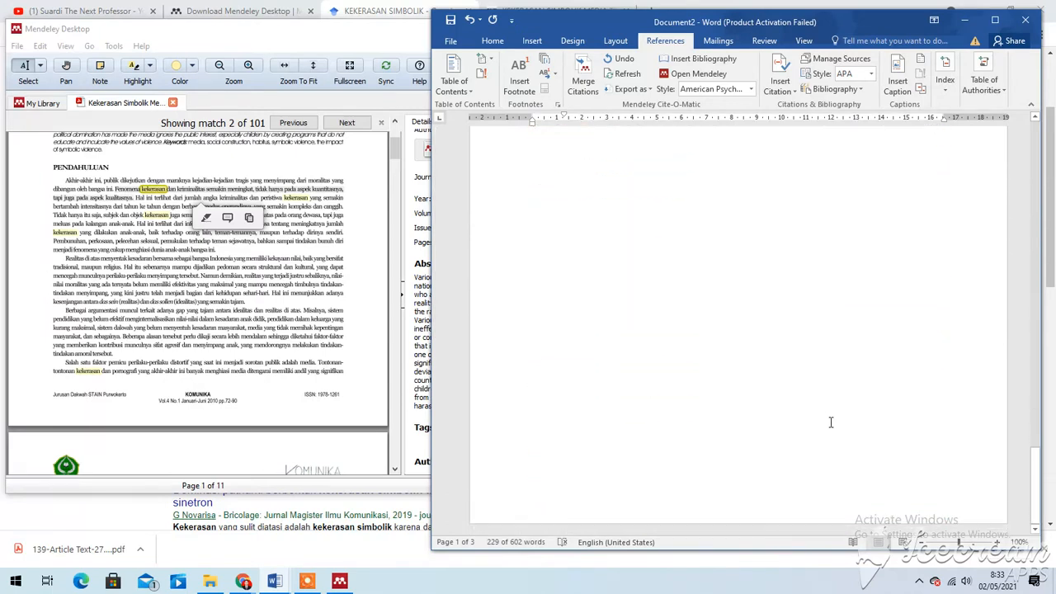
Step: Add blank lines below the last paragraph until a new page starts and enter the heading "DAFTAR PUSTAKA" there
{"action": "scroll", "coordinate": [831, 423], "scroll_direction": "up", "scroll_amount": 5}
{"action": "left_click", "coordinate": [772, 343]}
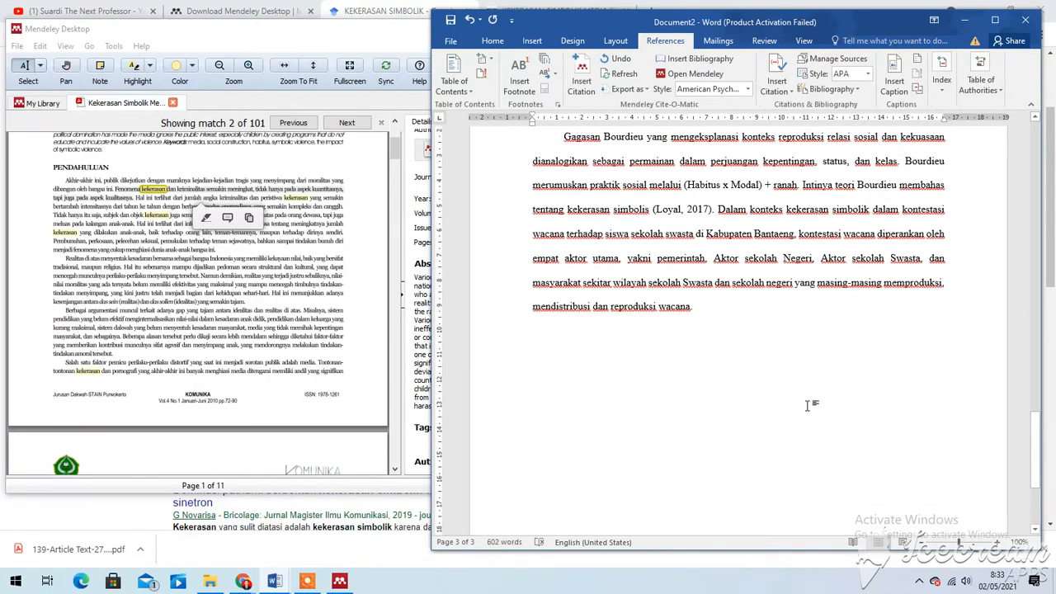
{"action": "key", "text": "Return"}
{"action": "key", "text": "Return"}
{"action": "key", "text": "Return"}
{"action": "key", "text": "Return"}
{"action": "key", "text": "Return"}
{"action": "key", "text": "Return"}
{"action": "key", "text": "Return"}
{"action": "key", "text": "Return"}
{"action": "key", "text": "Return"}
{"action": "key", "text": "Return"}
{"action": "key", "text": "Return"}
{"action": "key", "text": "Return"}
{"action": "key", "text": "Return"}
{"action": "scroll", "coordinate": [809, 390], "scroll_direction": "down", "scroll_amount": 2}
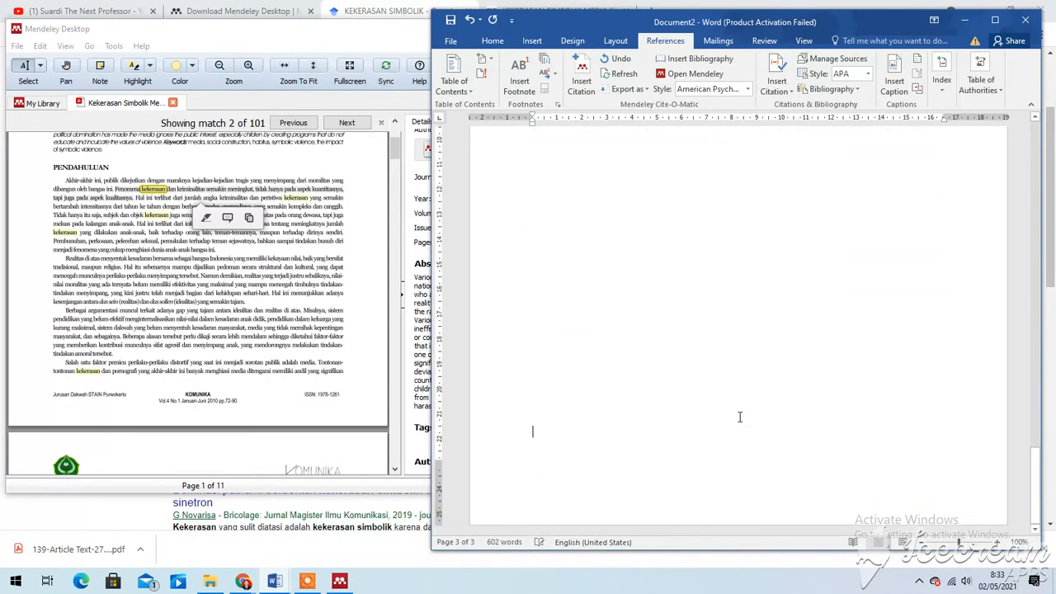
{"action": "key", "text": "Return"}
{"action": "key", "text": "Return"}
{"action": "scroll", "coordinate": [740, 413], "scroll_direction": "down", "scroll_amount": 3}
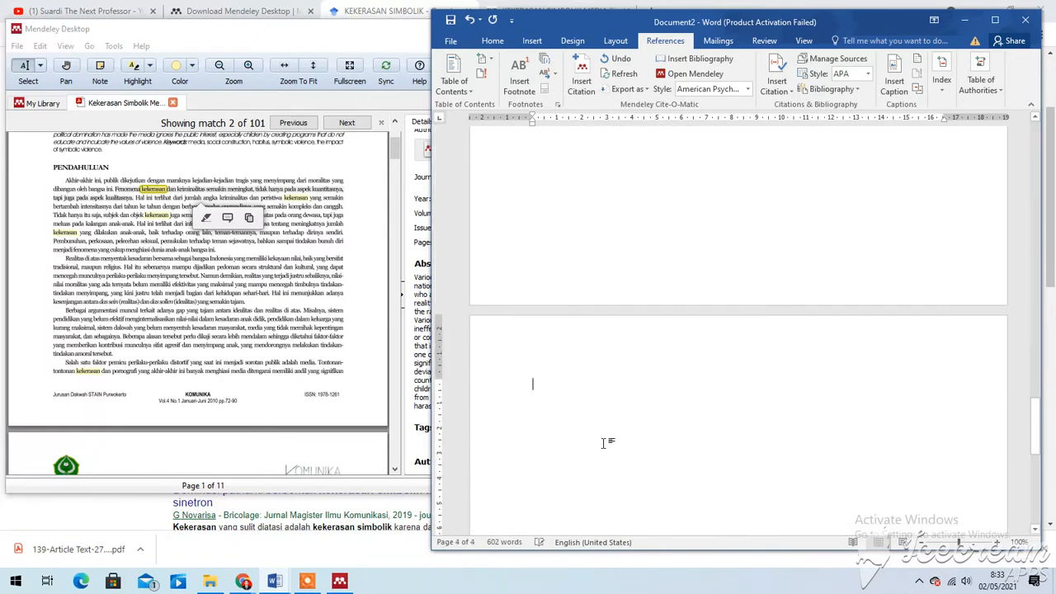
{"action": "type", "text": "da"}
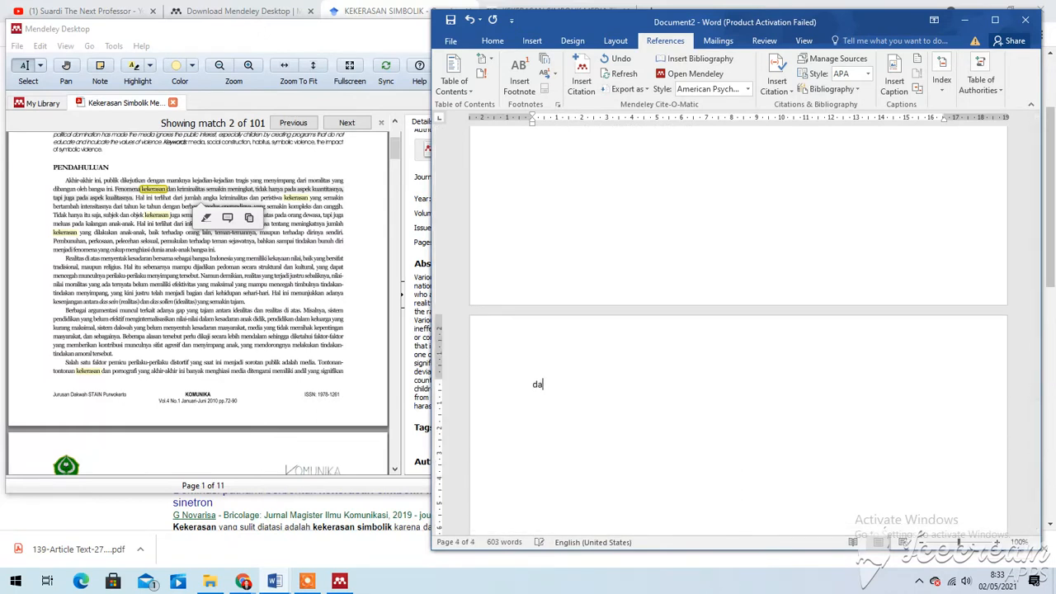
{"action": "type", "text": "DAFTAR PUSTAKA"}
Step: Set the "DAFTAR PUSTAKA" heading's font to Times New Roman at size 12
{"action": "left_click_drag", "start_coordinate": [619, 388], "coordinate": [534, 385]}
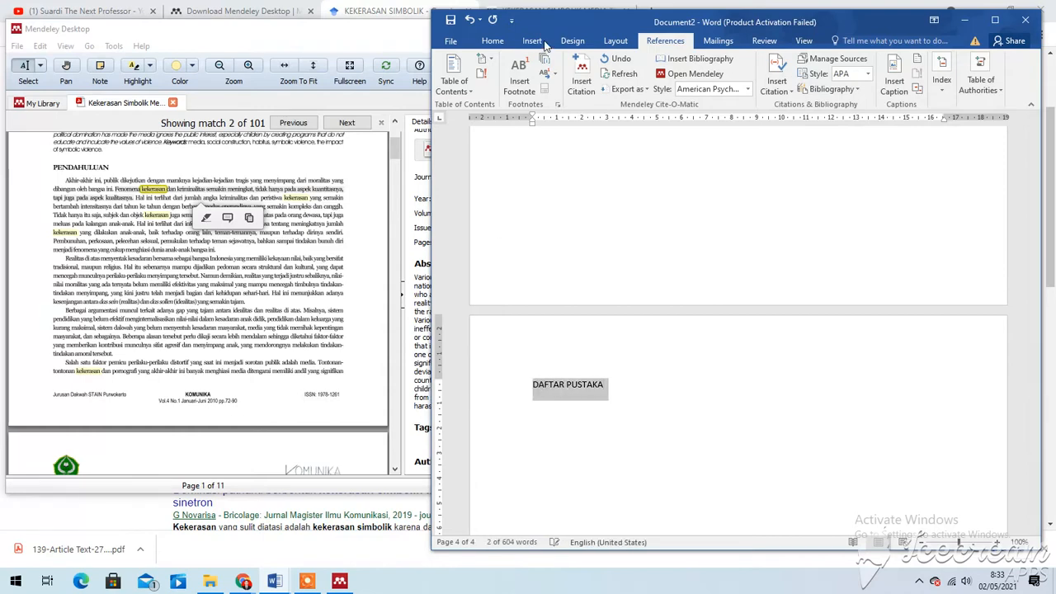
{"action": "left_click", "coordinate": [502, 43]}
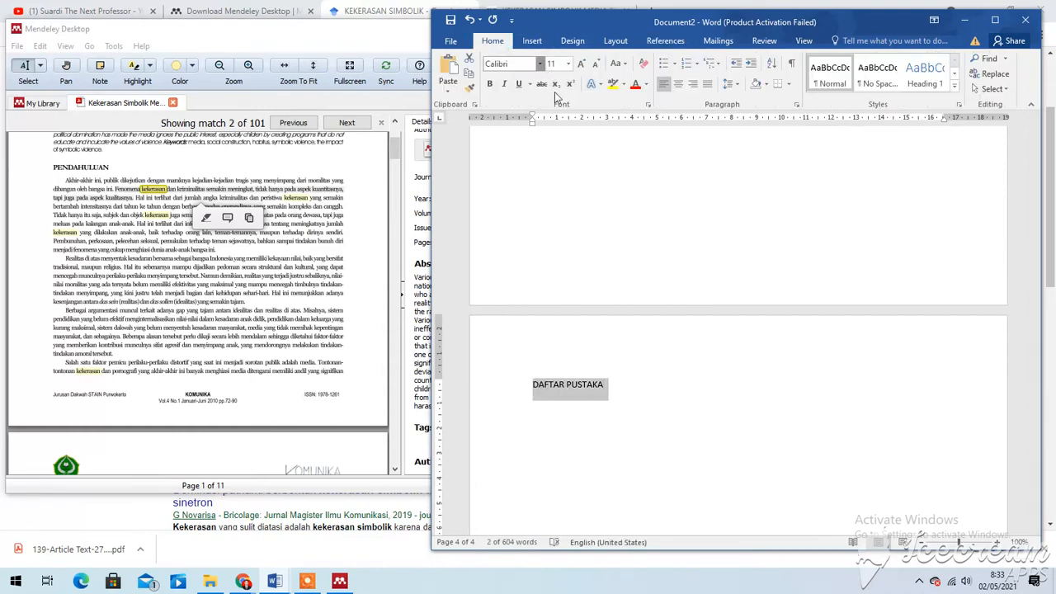
{"action": "left_click", "coordinate": [541, 64]}
{"action": "scroll", "coordinate": [563, 157], "scroll_direction": "down", "scroll_amount": 5}
{"action": "left_click", "coordinate": [564, 144]}
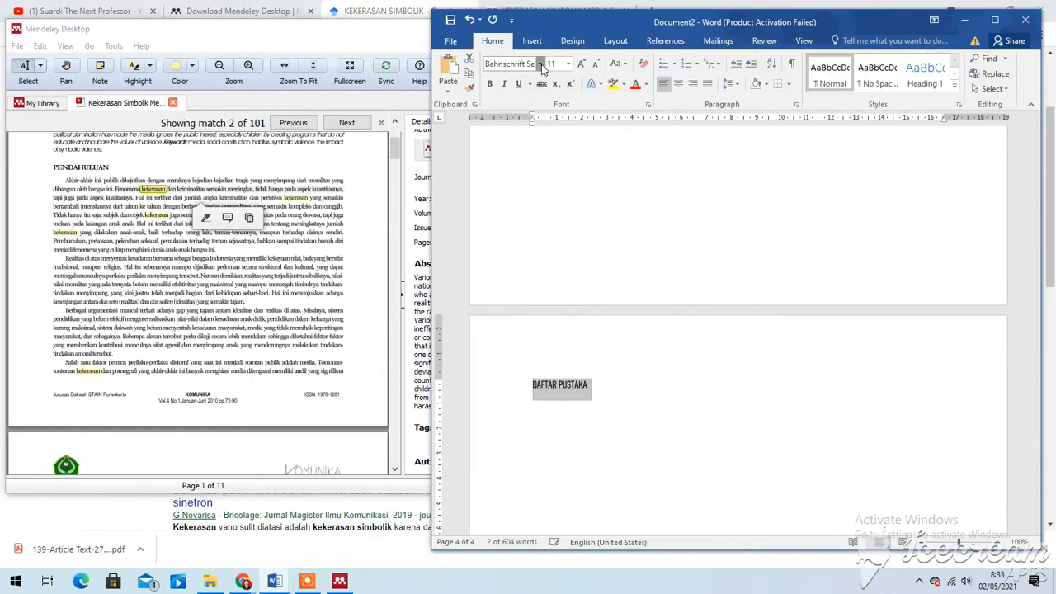
{"action": "left_click", "coordinate": [540, 64]}
{"action": "left_click", "coordinate": [528, 173]}
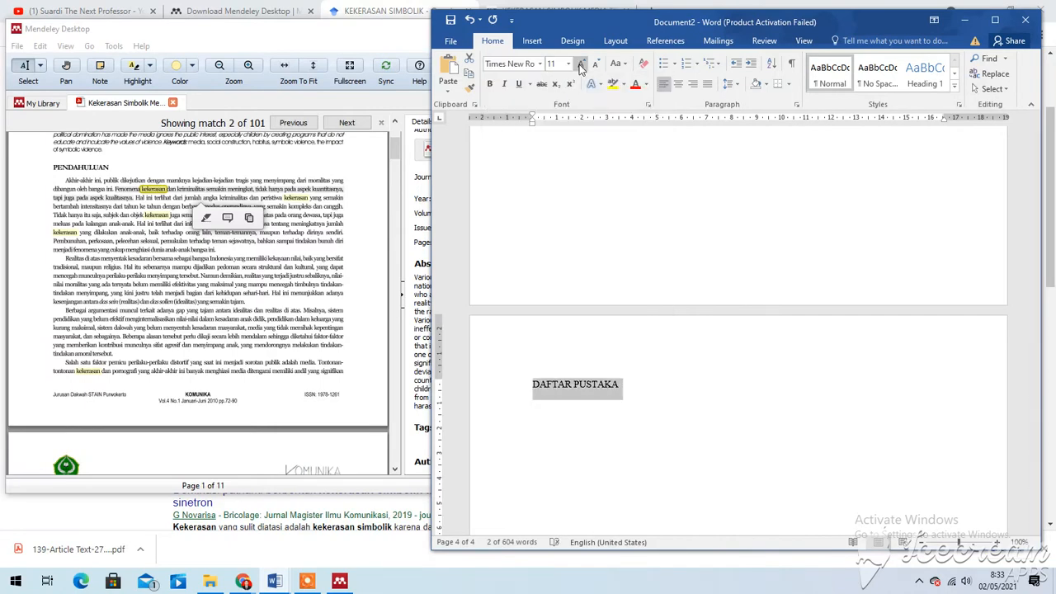
{"action": "left_click", "coordinate": [582, 64]}
Step: Make the whole "DAFTAR PUSTAKA" heading bold
{"action": "left_click", "coordinate": [633, 391]}
{"action": "left_click_drag", "start_coordinate": [633, 389], "coordinate": [526, 382]}
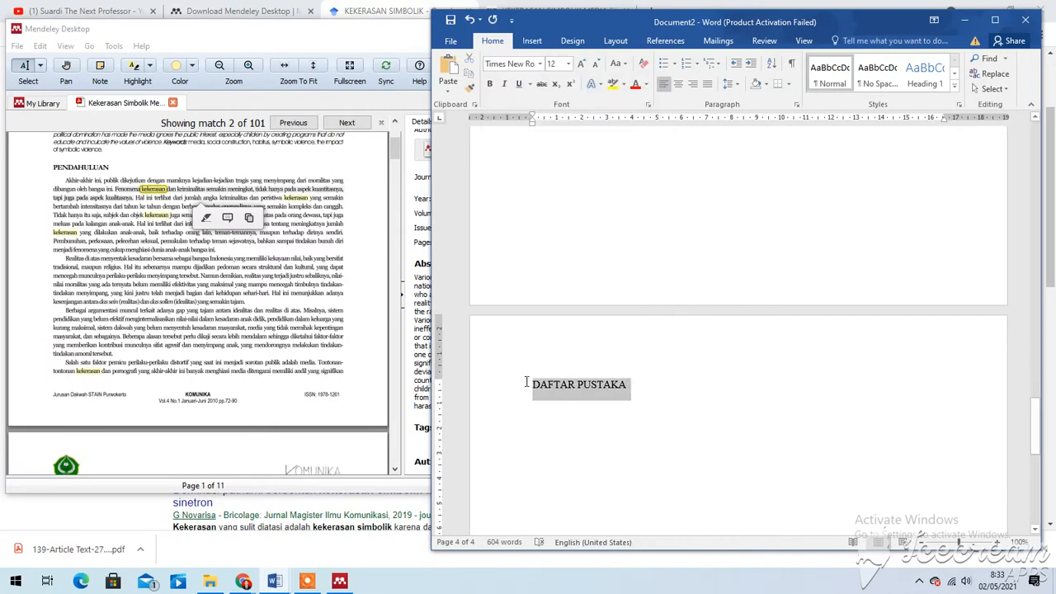
{"action": "key", "text": "ctrl+b"}
{"action": "left_click", "coordinate": [641, 387]}
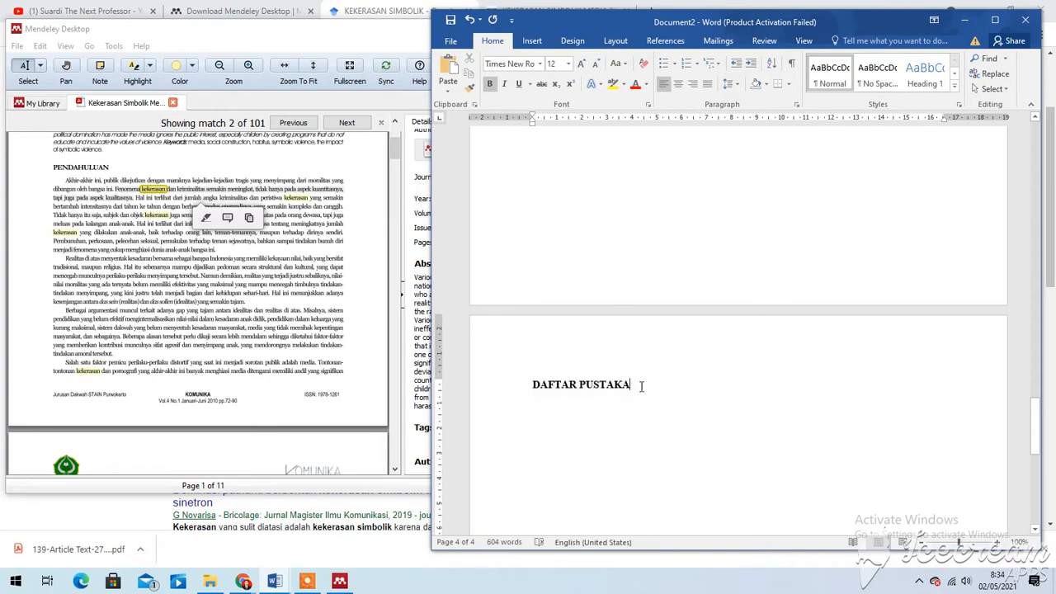
Step: Insert the Mendeley bibliography on a new line below the "DAFTAR PUSTAKA" heading
{"action": "key", "text": "Return"}
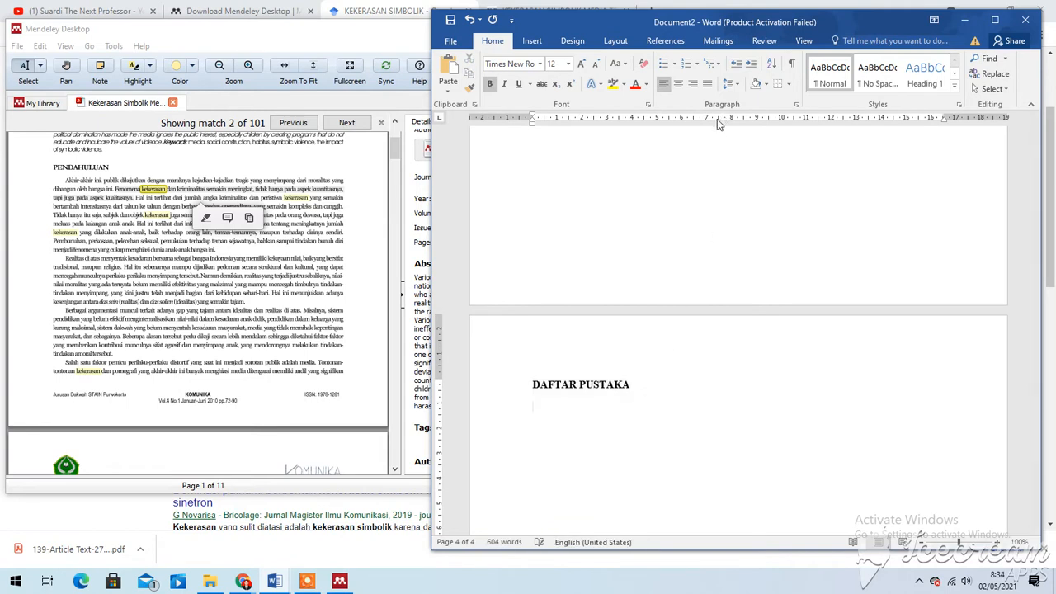
{"action": "left_click", "coordinate": [666, 42]}
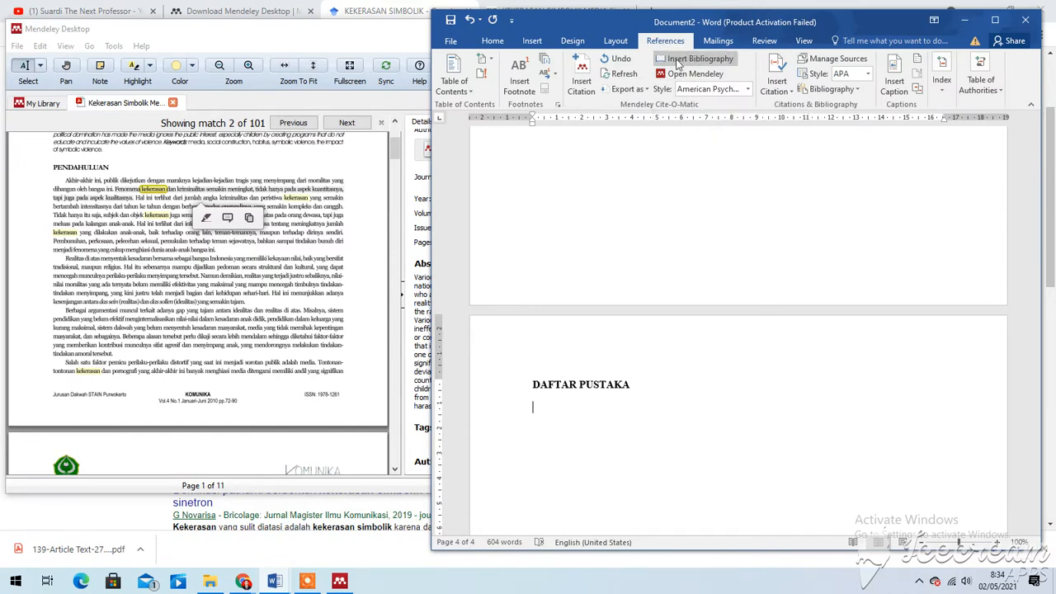
{"action": "left_click", "coordinate": [726, 61]}
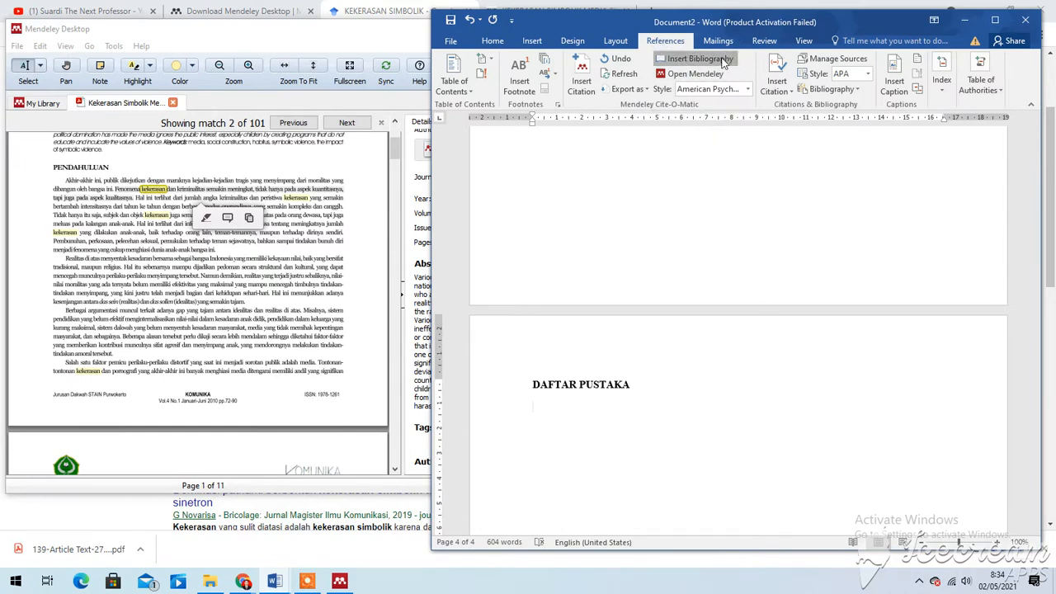
{"action": "scroll", "coordinate": [541, 261], "scroll_direction": "down", "scroll_amount": 3}
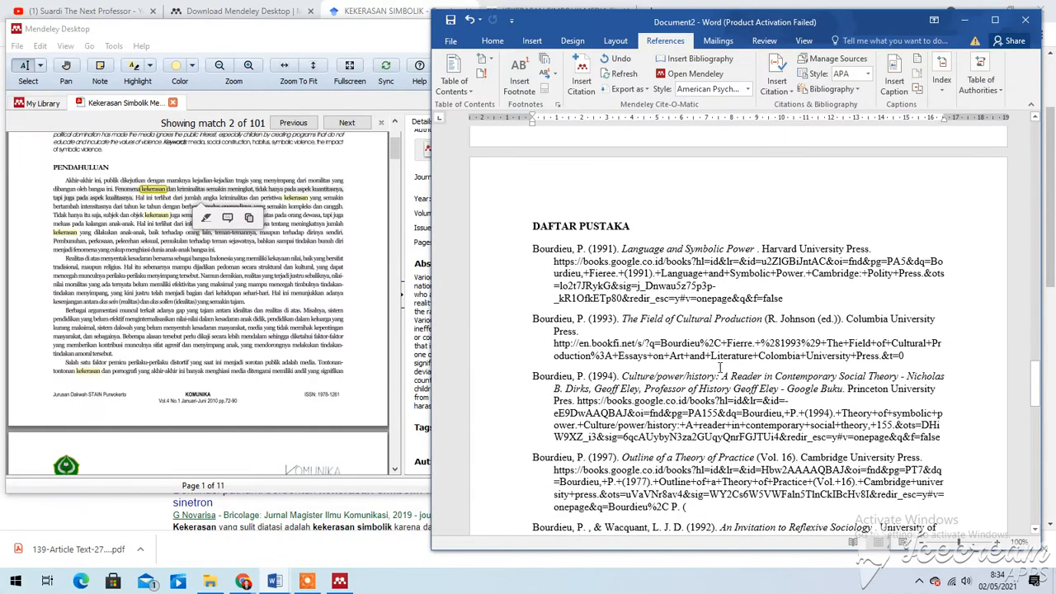
Step: Justify the alignment of all the bibliography entries under "DAFTAR PUSTAKA"
{"action": "left_click_drag", "start_coordinate": [541, 261], "coordinate": [924, 405]}
{"action": "scroll", "coordinate": [727, 314], "scroll_direction": "up", "scroll_amount": 4}
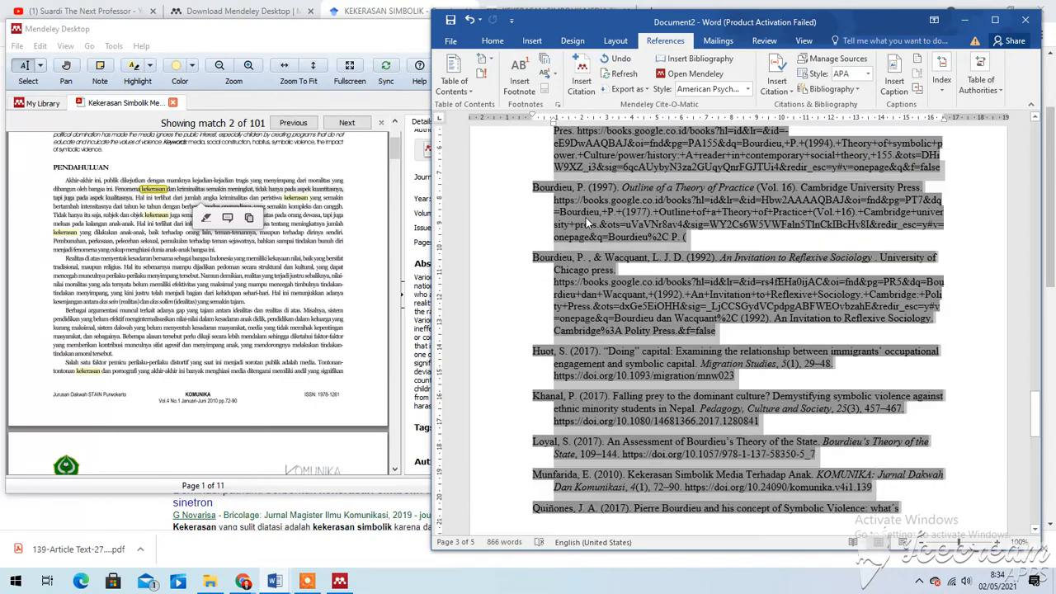
{"action": "left_click", "coordinate": [493, 42]}
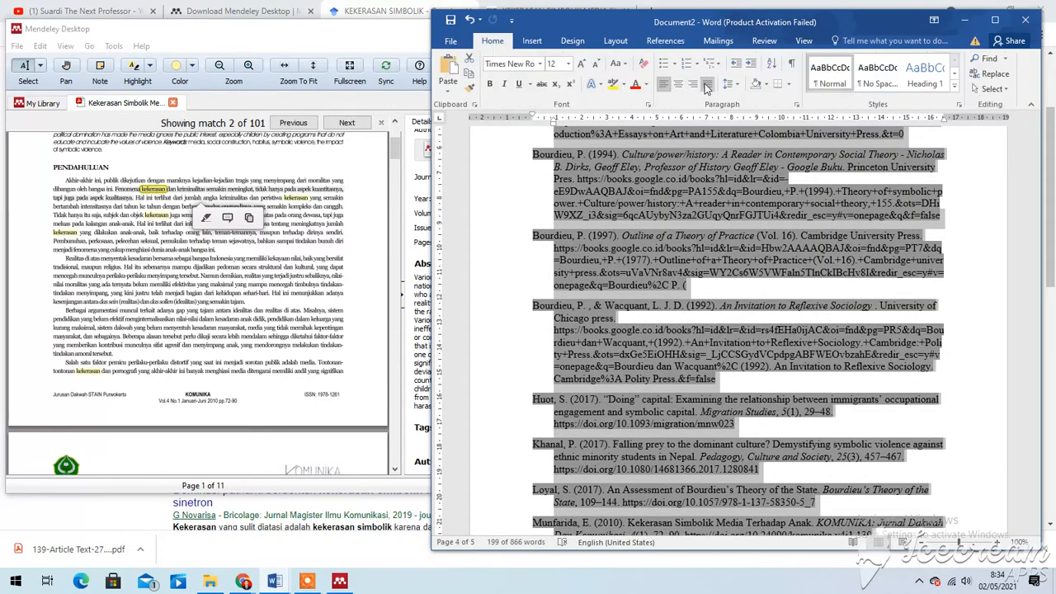
{"action": "left_click", "coordinate": [707, 84]}
{"action": "scroll", "coordinate": [661, 401], "scroll_direction": "up", "scroll_amount": 3}
{"action": "scroll", "coordinate": [660, 400], "scroll_direction": "up", "scroll_amount": 2}
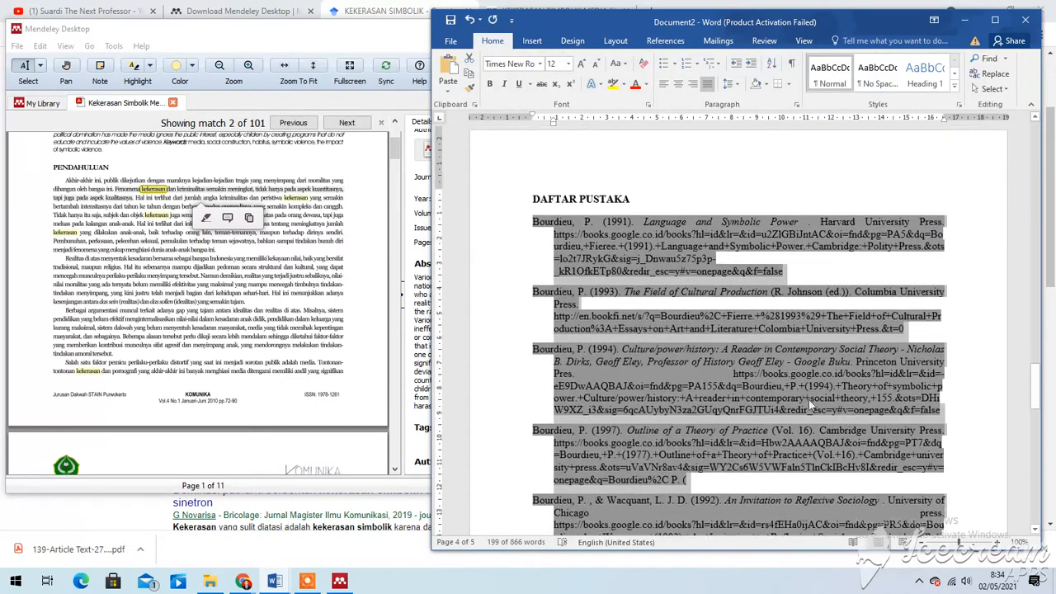
{"action": "scroll", "coordinate": [758, 364], "scroll_direction": "up", "scroll_amount": 3}
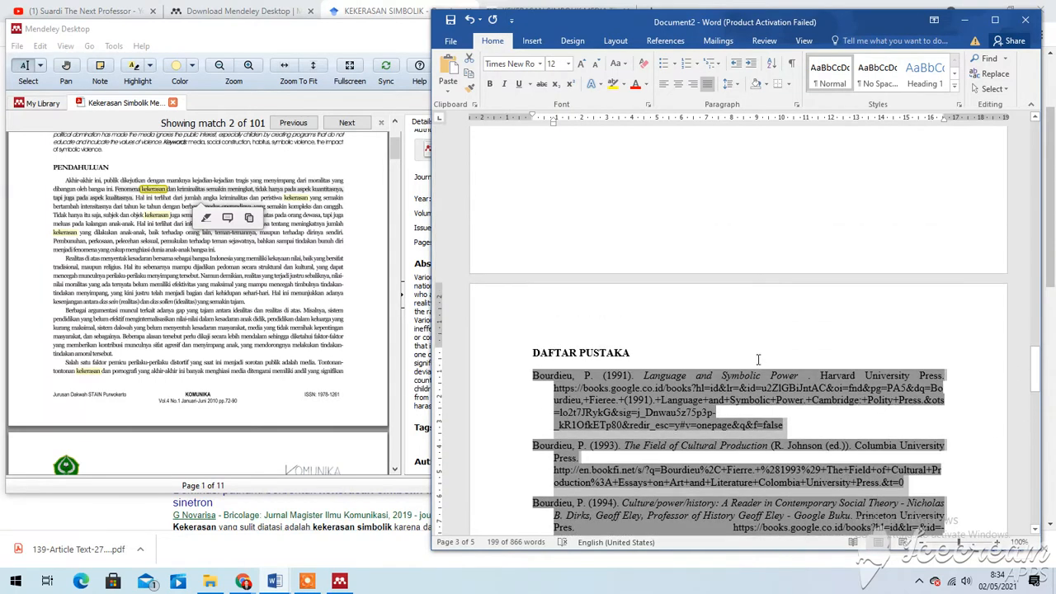
{"action": "scroll", "coordinate": [758, 360], "scroll_direction": "down", "scroll_amount": 3}
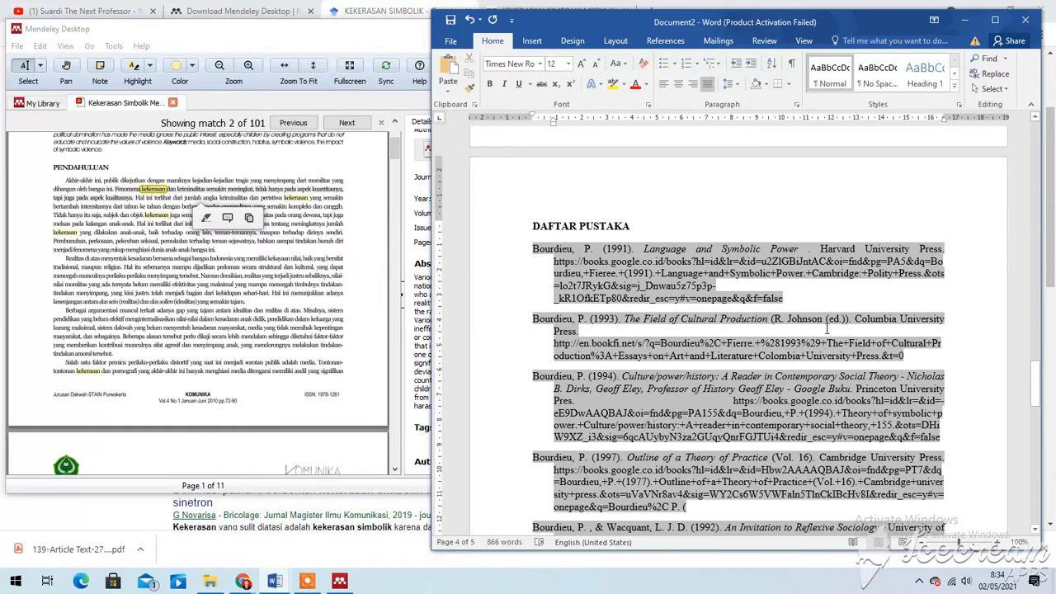
Step: Look through the available Mendeley citation styles, including American Psychological Association 7th edition, without choosing another one
{"action": "left_click", "coordinate": [665, 41]}
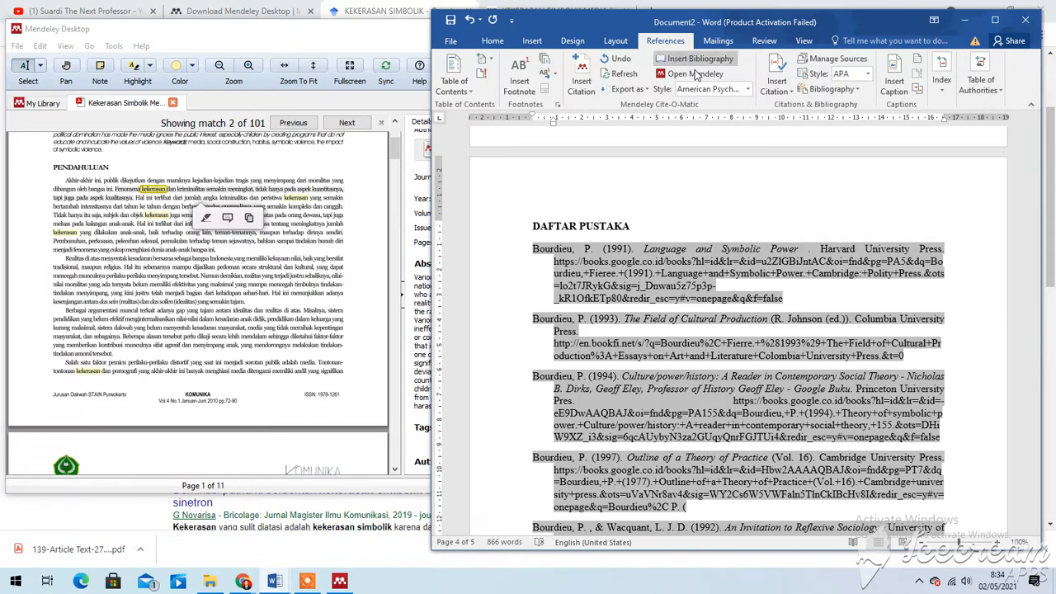
{"action": "left_click", "coordinate": [749, 89]}
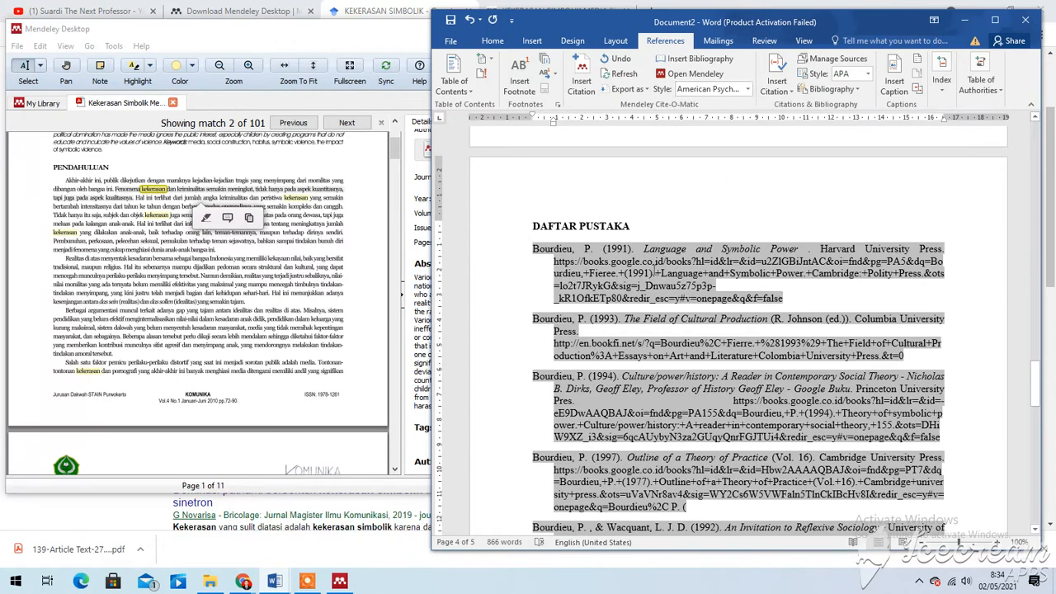
{"action": "left_click", "coordinate": [748, 90]}
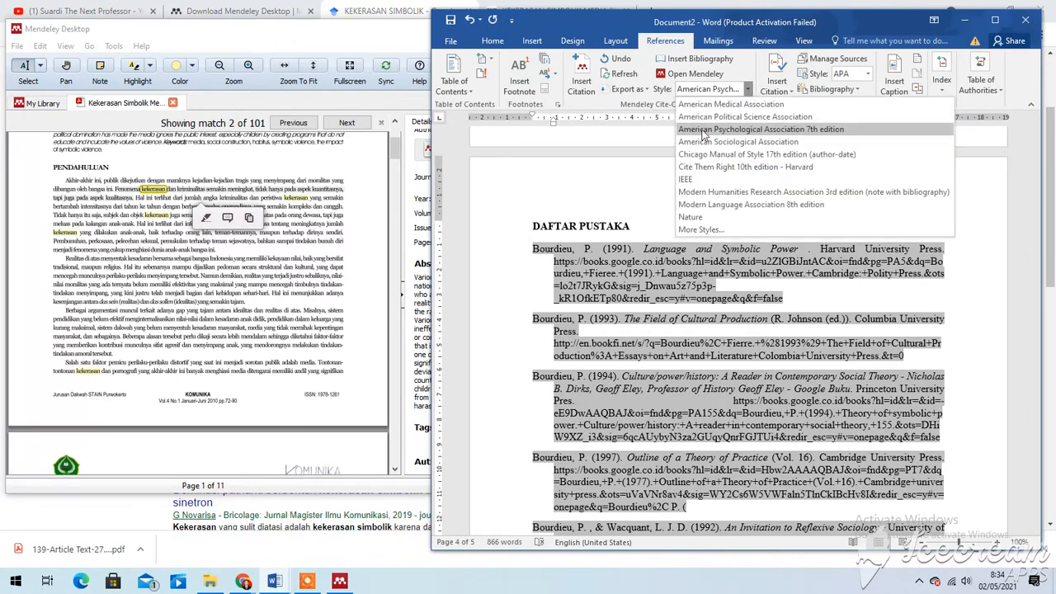
{"action": "left_click", "coordinate": [611, 228]}
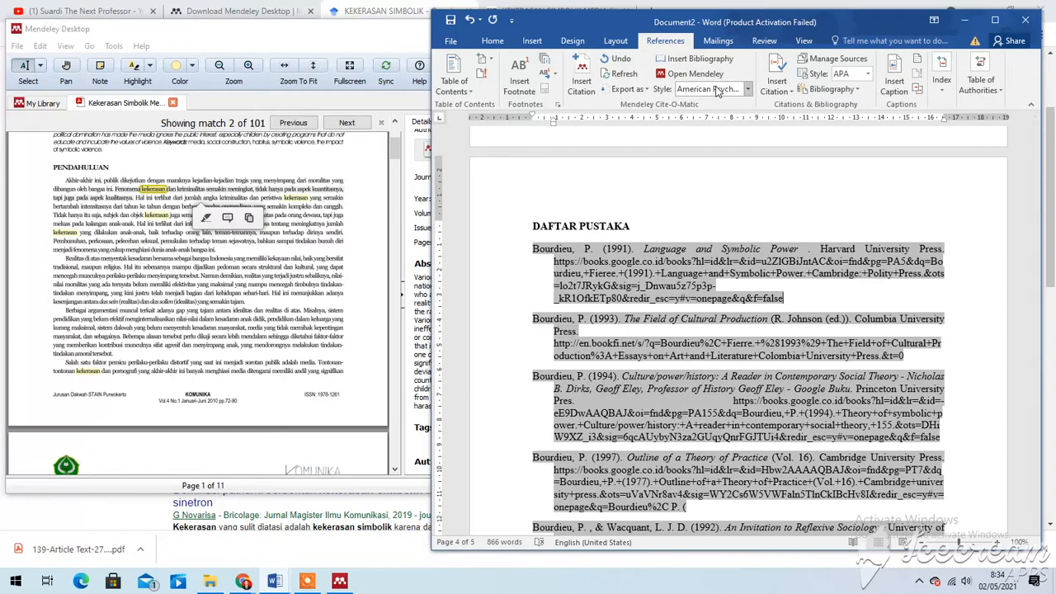
Step: Review the complete bibliography from its first to its last entry and compare it with the citations in the body text
{"action": "left_click_drag", "start_coordinate": [534, 249], "coordinate": [713, 443]}
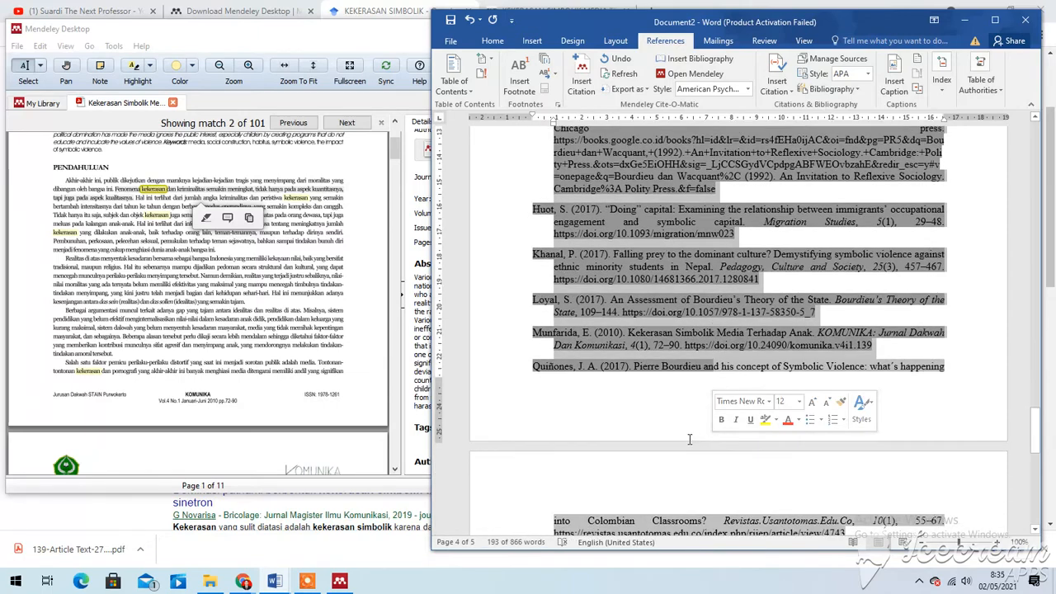
{"action": "scroll", "coordinate": [793, 363], "scroll_direction": "down", "scroll_amount": 6}
{"action": "left_click", "coordinate": [792, 363], "text": "shift"}
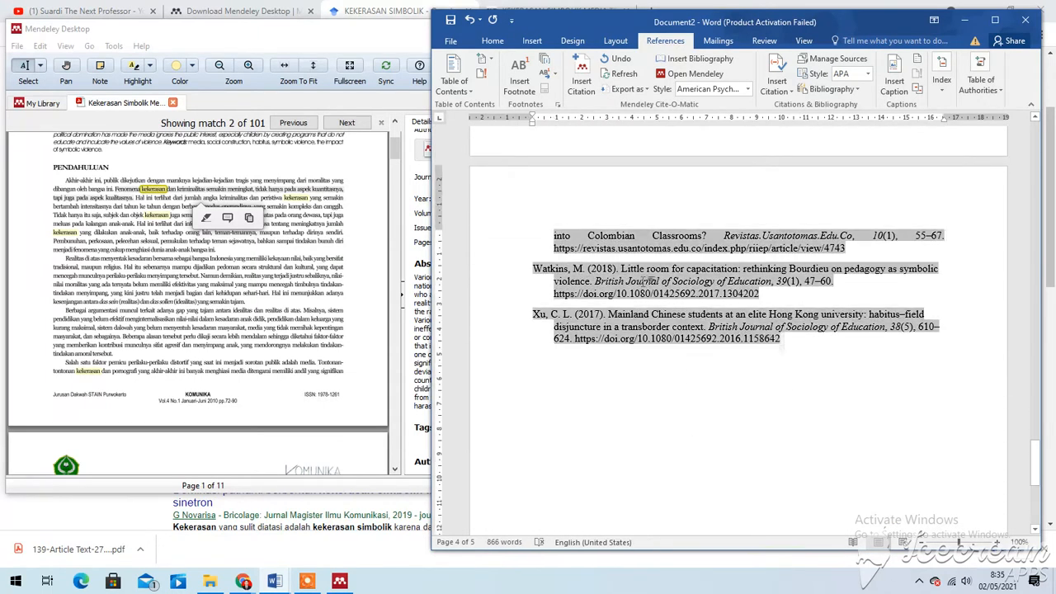
{"action": "scroll", "coordinate": [730, 528], "scroll_direction": "up", "scroll_amount": 15}
{"action": "scroll", "coordinate": [731, 528], "scroll_direction": "up", "scroll_amount": 3}
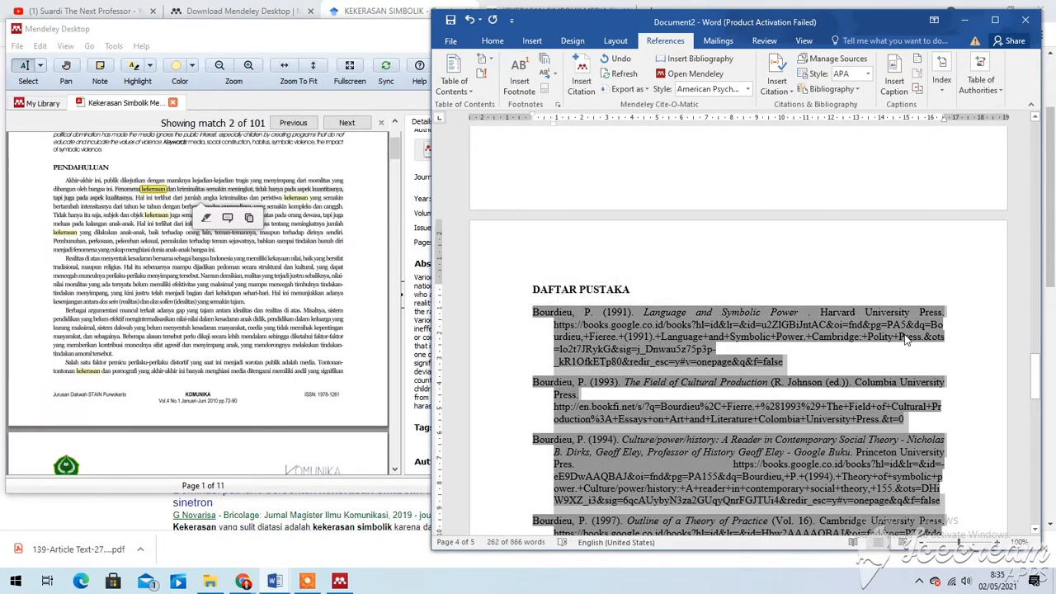
{"action": "scroll", "coordinate": [792, 267], "scroll_direction": "up", "scroll_amount": 7}
{"action": "scroll", "coordinate": [838, 310], "scroll_direction": "up", "scroll_amount": 4}
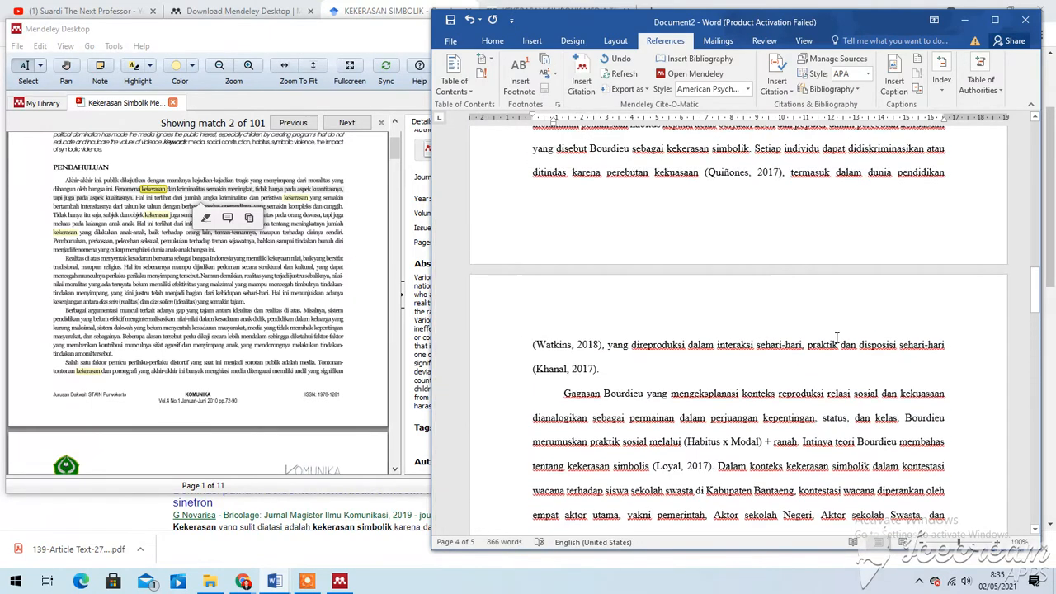
{"action": "left_click", "coordinate": [815, 406], "text": "shift"}
{"action": "scroll", "coordinate": [766, 378], "scroll_direction": "up", "scroll_amount": 12}
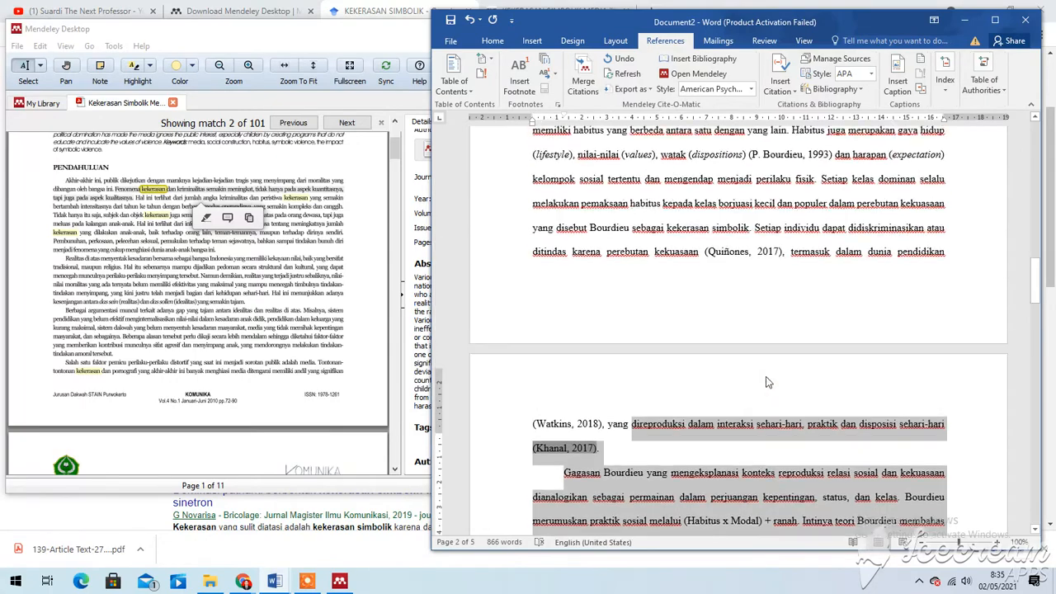
Step: Review the in-text citations against the "DAFTAR PUSTAKA" entries and compare the first cited sentence under "A. Kekerasan Simbolik" with its source article in Mendeley Desktop
{"action": "scroll", "coordinate": [756, 357], "scroll_direction": "up", "scroll_amount": 9}
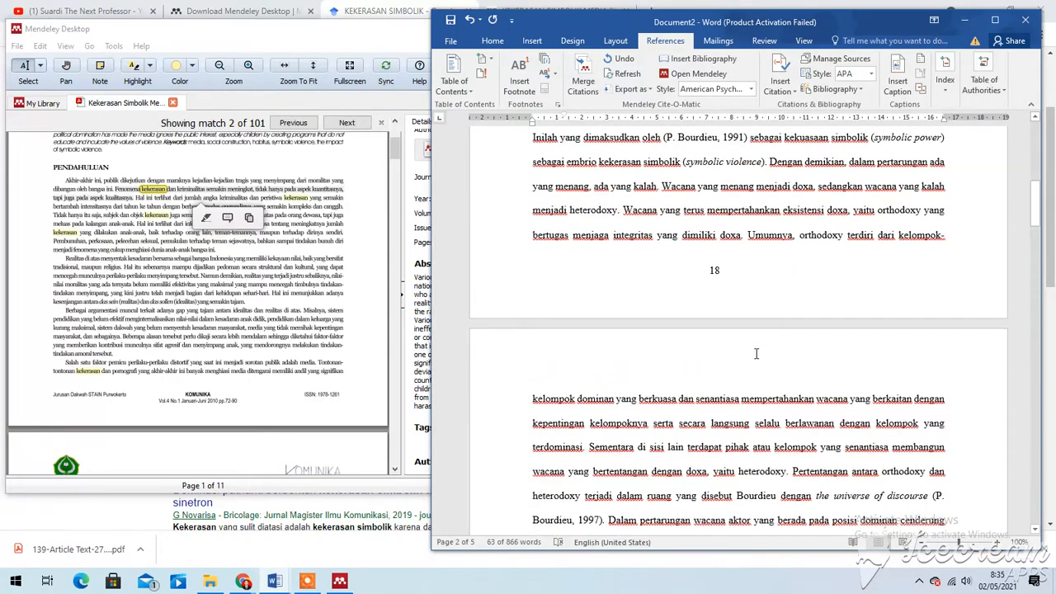
{"action": "scroll", "coordinate": [683, 287], "scroll_direction": "up", "scroll_amount": 4}
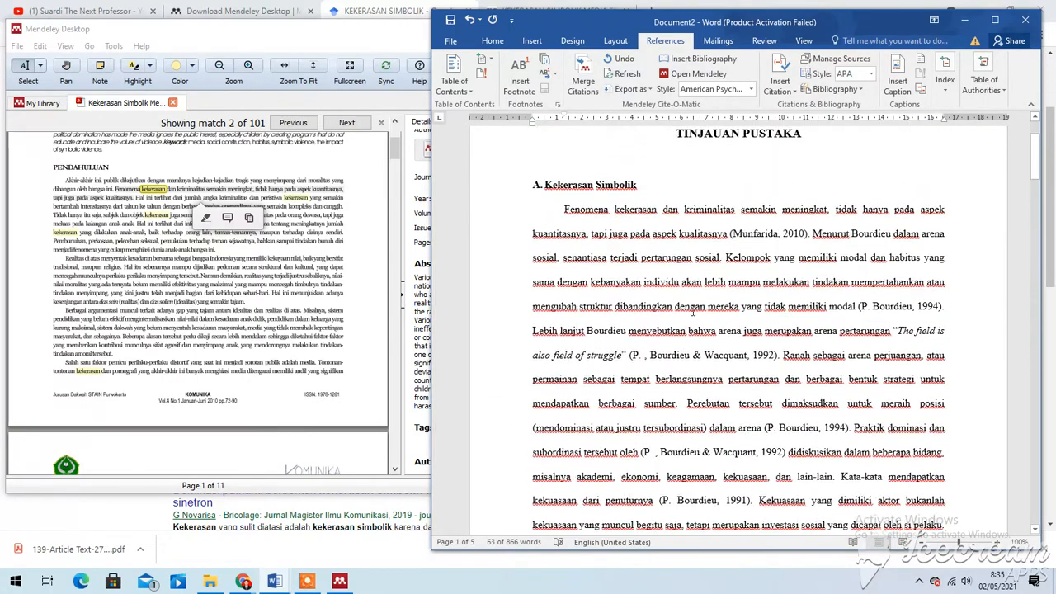
{"action": "left_click_drag", "start_coordinate": [686, 207], "coordinate": [890, 528]}
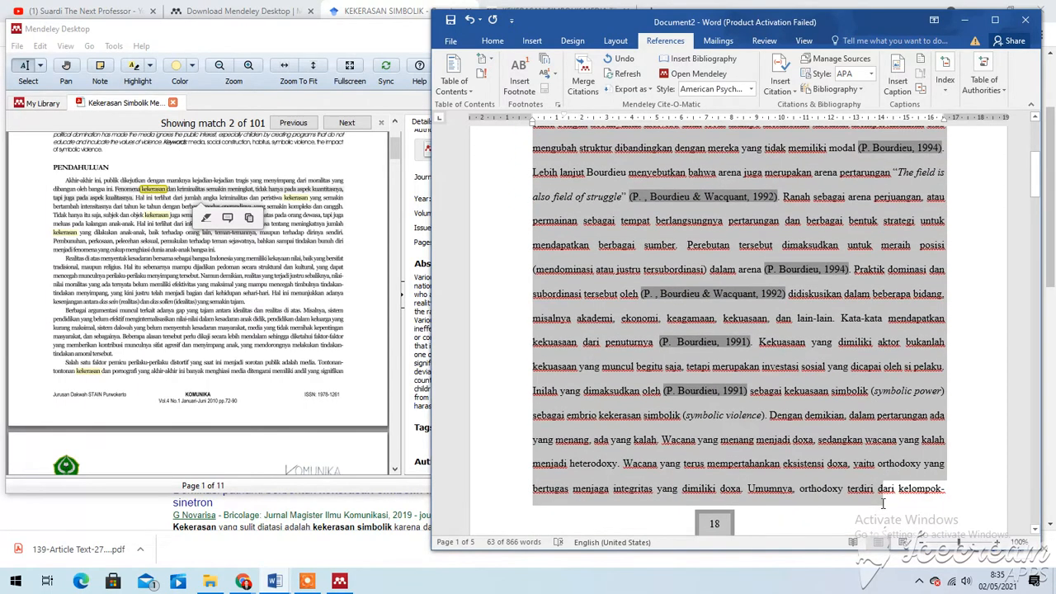
{"action": "scroll", "coordinate": [742, 435], "scroll_direction": "down", "scroll_amount": 7}
{"action": "scroll", "coordinate": [742, 435], "scroll_direction": "up", "scroll_amount": 4}
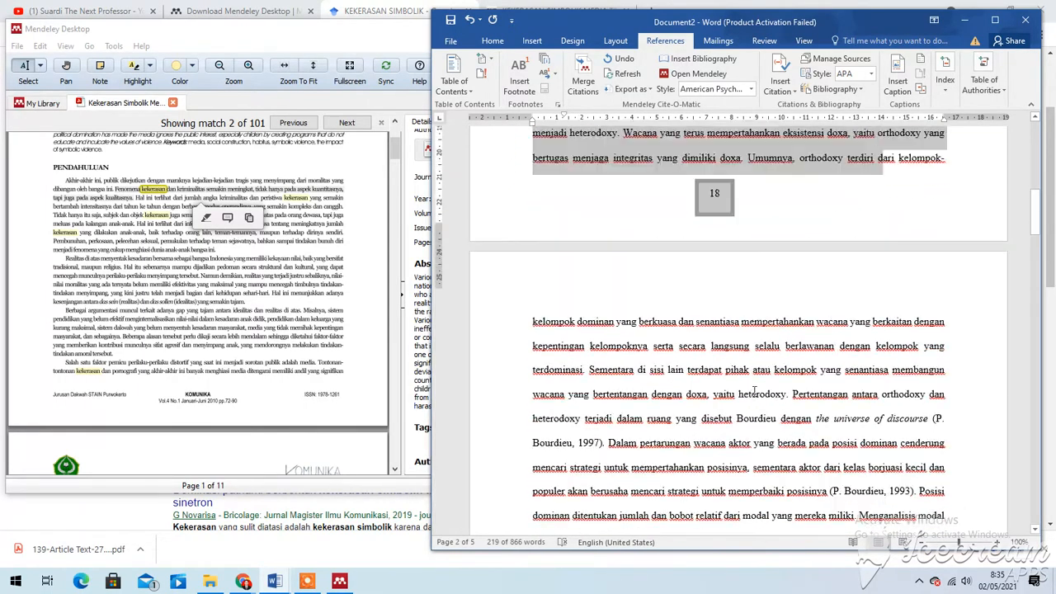
{"action": "scroll", "coordinate": [749, 406], "scroll_direction": "down", "scroll_amount": 7}
{"action": "scroll", "coordinate": [749, 406], "scroll_direction": "down", "scroll_amount": 8}
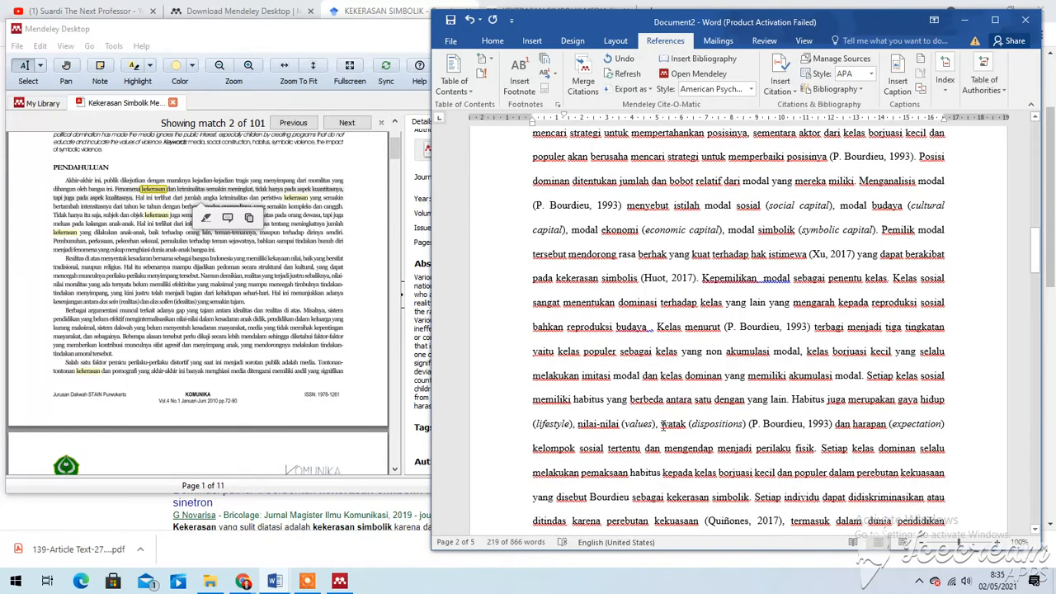
{"action": "scroll", "coordinate": [681, 424], "scroll_direction": "down", "scroll_amount": 15}
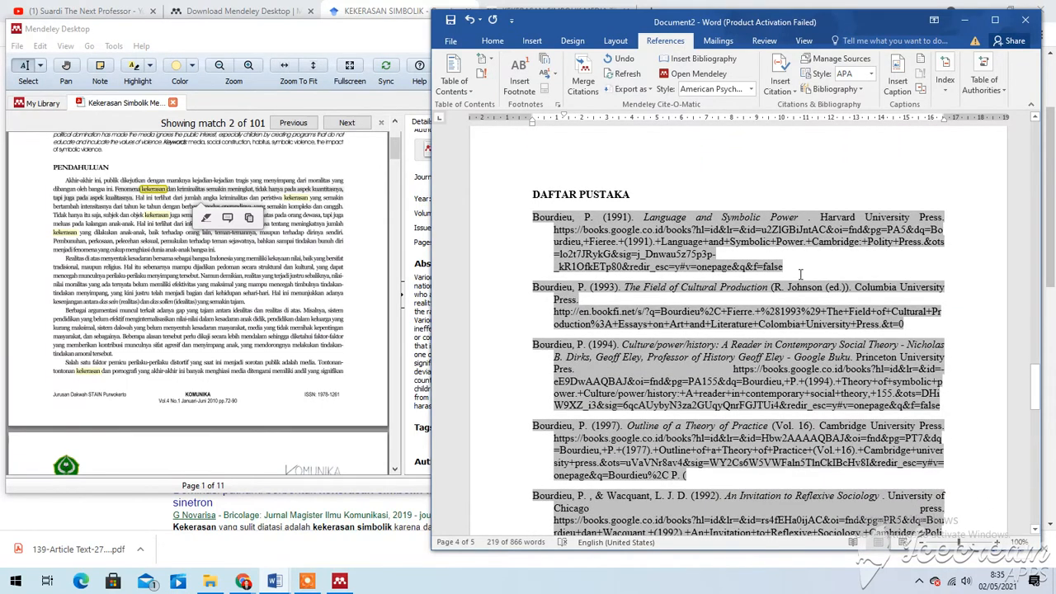
{"action": "left_click", "coordinate": [803, 381]}
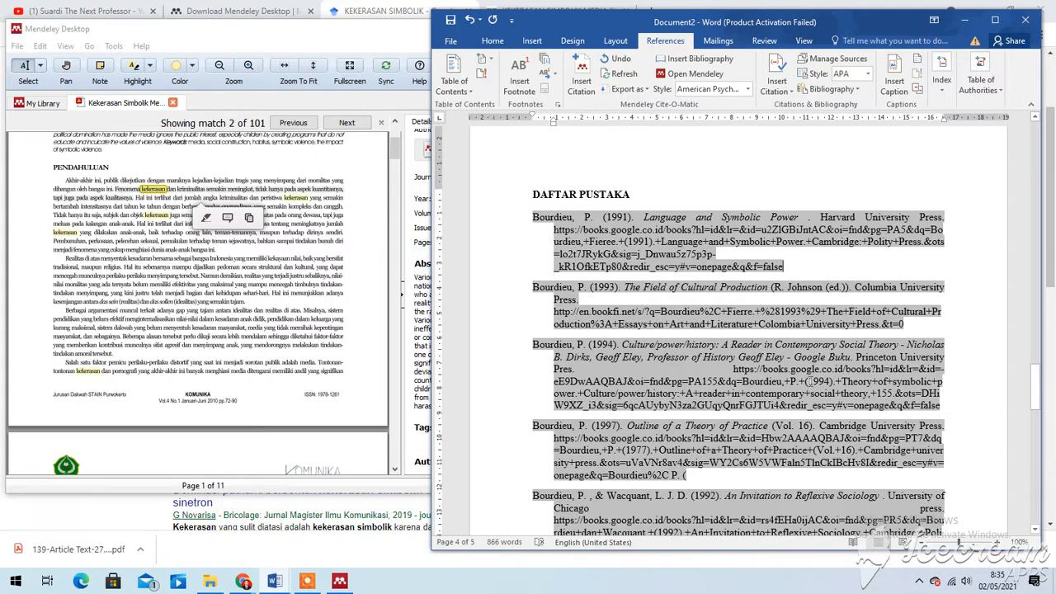
{"action": "scroll", "coordinate": [824, 371], "scroll_direction": "up", "scroll_amount": 5}
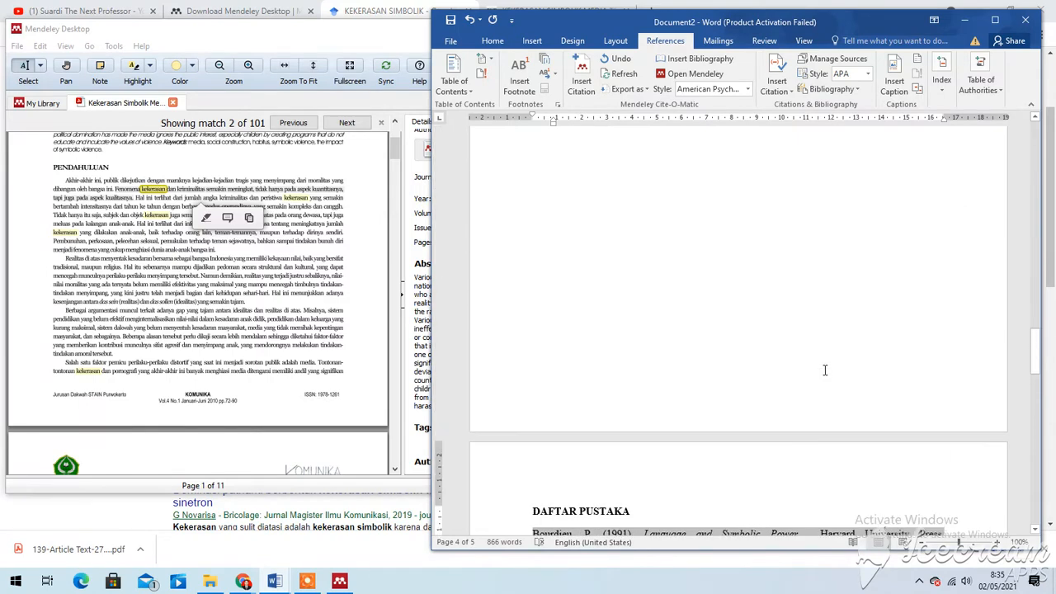
{"action": "scroll", "coordinate": [824, 370], "scroll_direction": "up", "scroll_amount": 15}
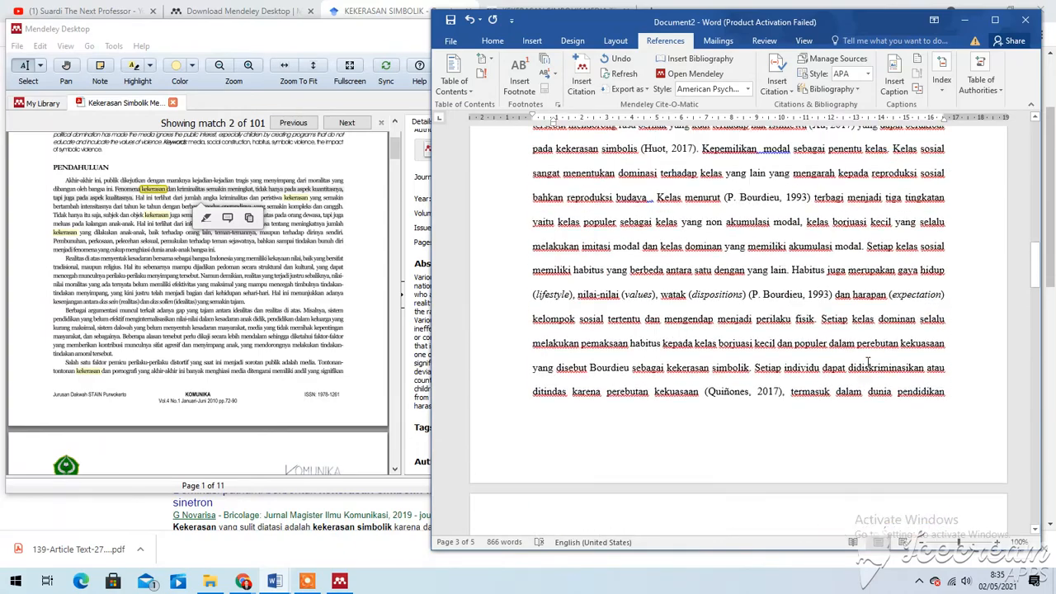
{"action": "scroll", "coordinate": [865, 351], "scroll_direction": "up", "scroll_amount": 15}
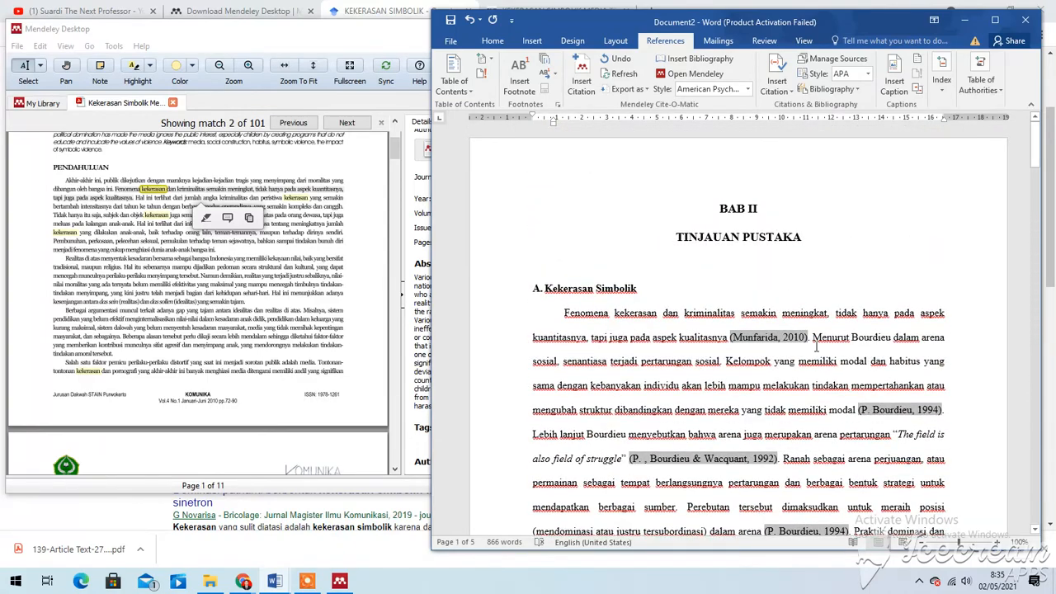
{"action": "left_click", "coordinate": [813, 338]}
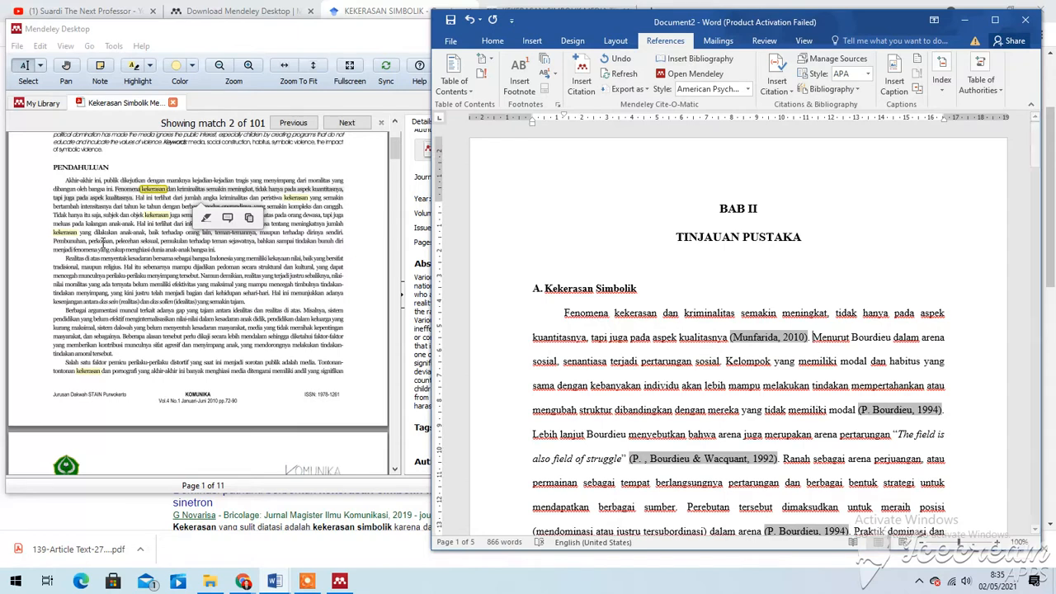
{"action": "left_click", "coordinate": [282, 232]}
{"action": "left_click", "coordinate": [815, 335]}
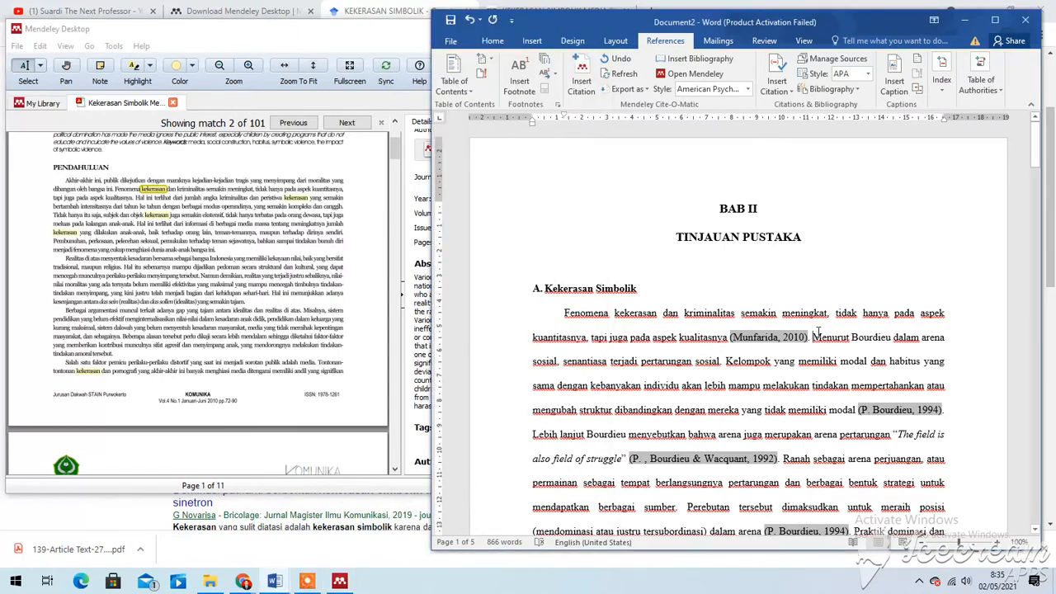
{"action": "left_click", "coordinate": [115, 240]}
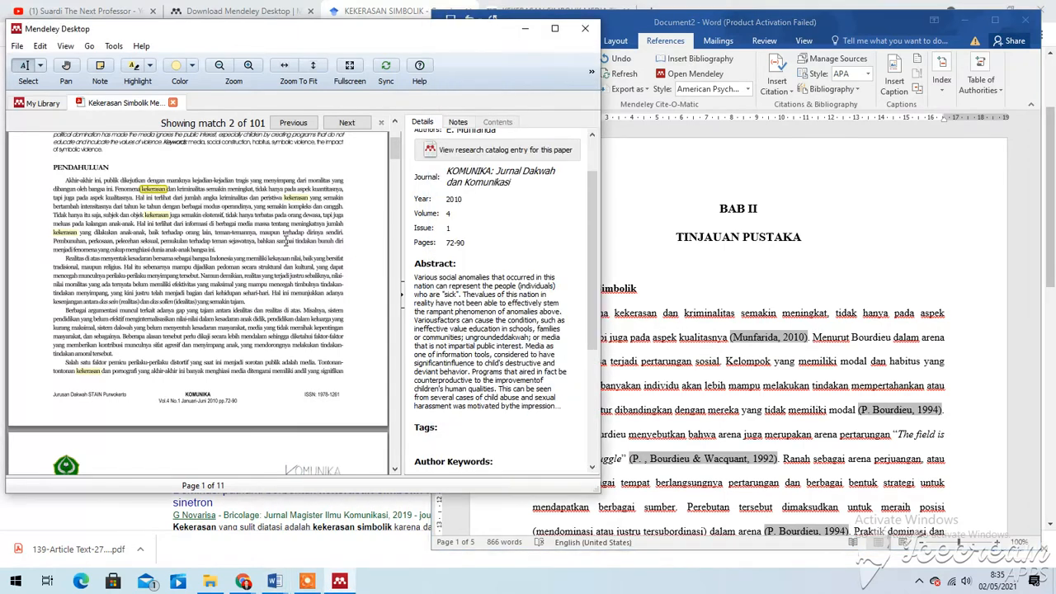
Step: Switch to Chrome, search Google for "GOOGLE BOOK" in a new tab and open the Google Books site
{"action": "mouse_move", "coordinate": [235, 582]}
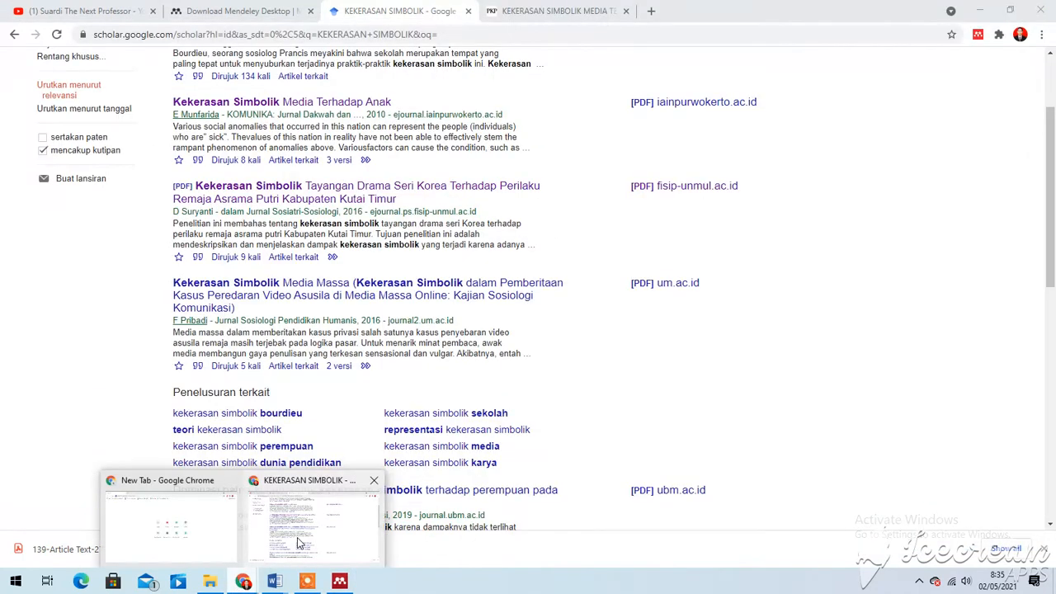
{"action": "left_click", "coordinate": [297, 537]}
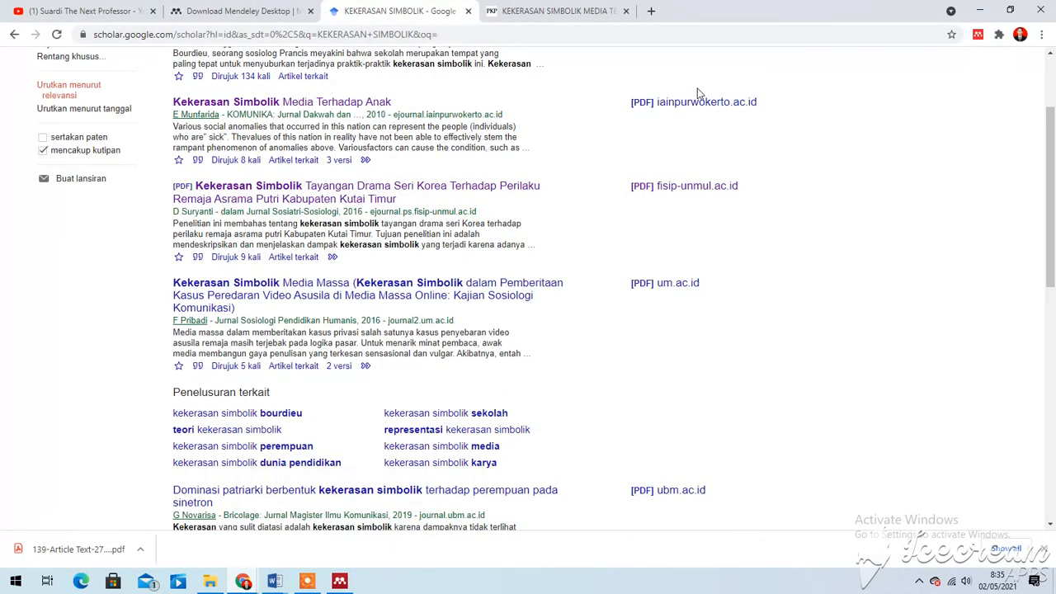
{"action": "left_click", "coordinate": [652, 10]}
{"action": "left_click", "coordinate": [416, 235]}
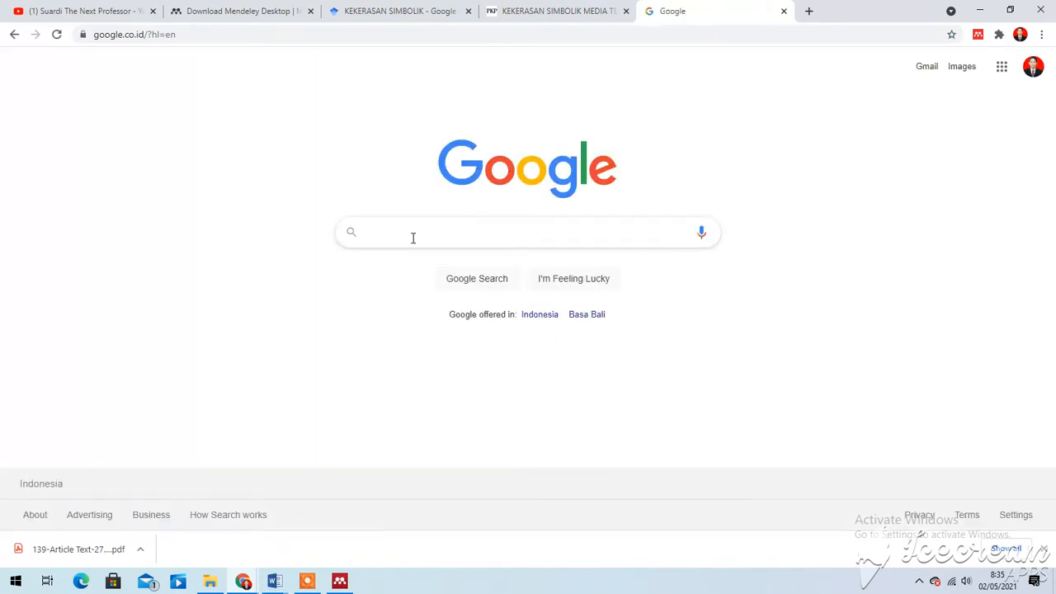
{"action": "type", "text": "GOOGLE"}
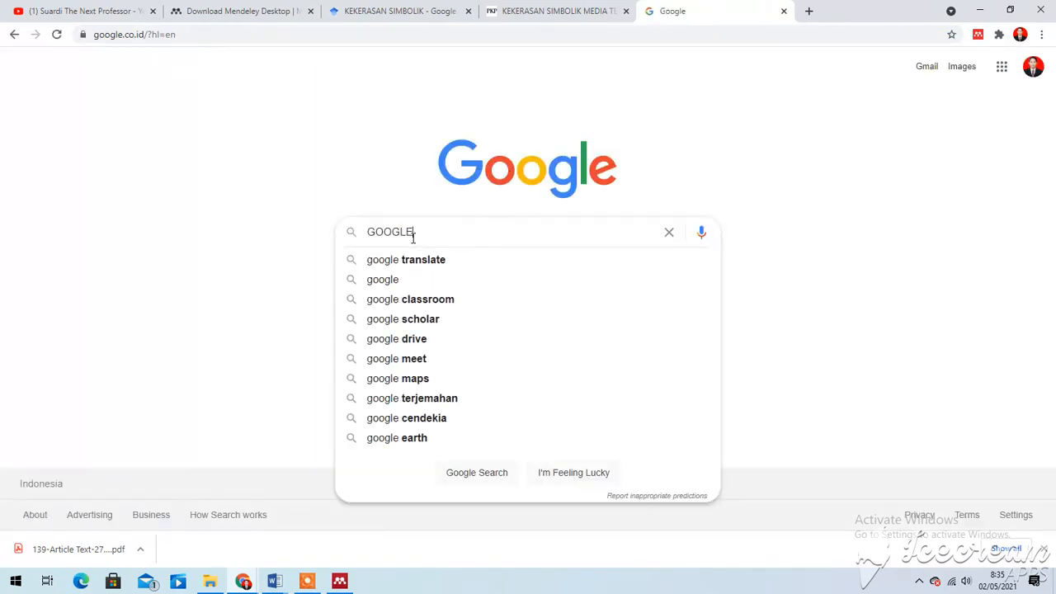
{"action": "type", "text": " BOOK"}
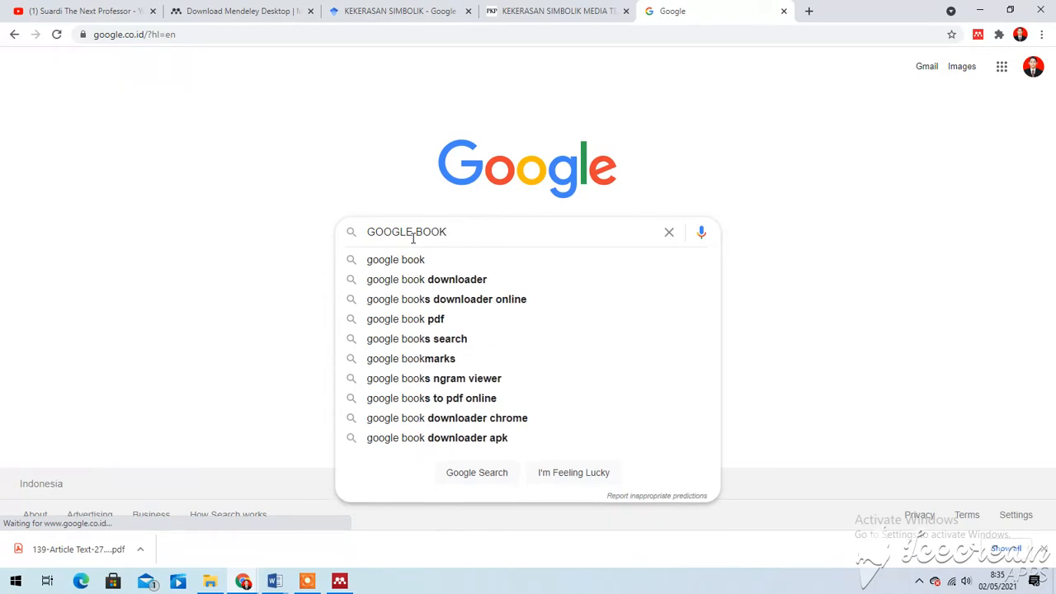
{"action": "key", "text": "Return"}
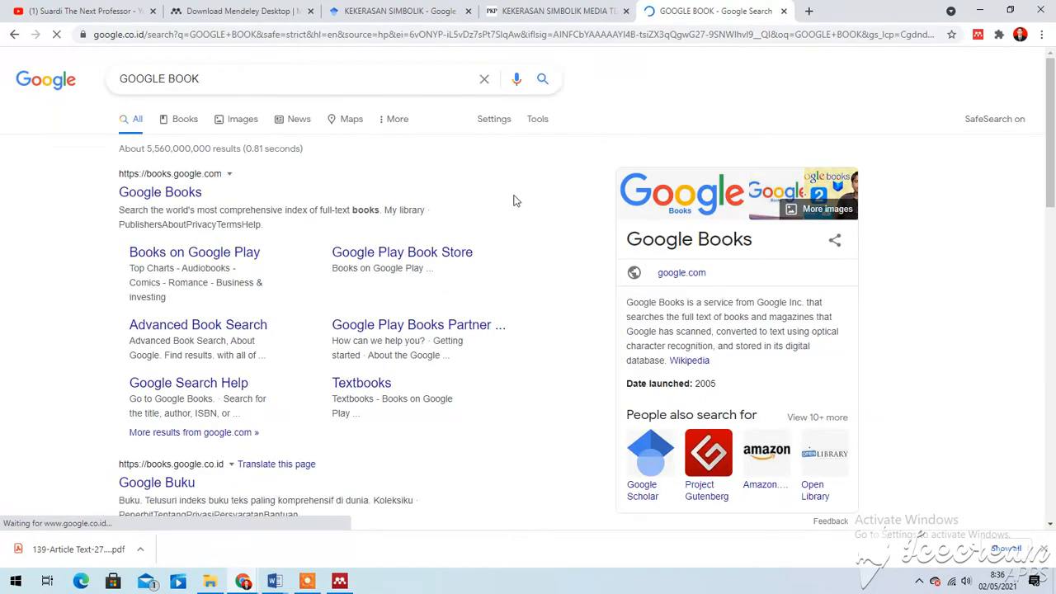
{"action": "left_click", "coordinate": [178, 191]}
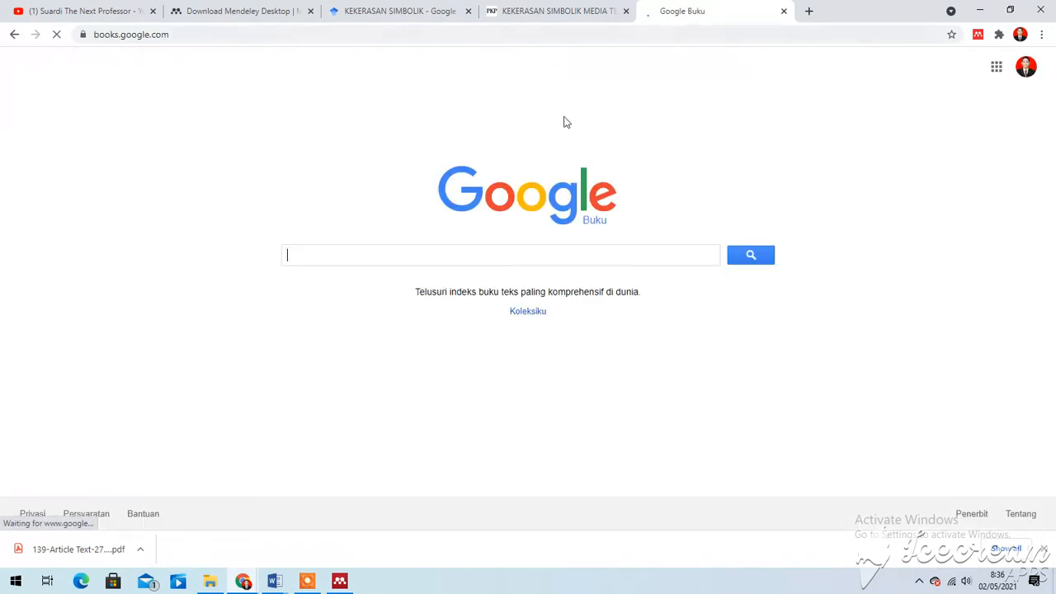
Step: Search Google Books for "KEKERASAN SIMBOLIK"
{"action": "type", "text": "KEK"}
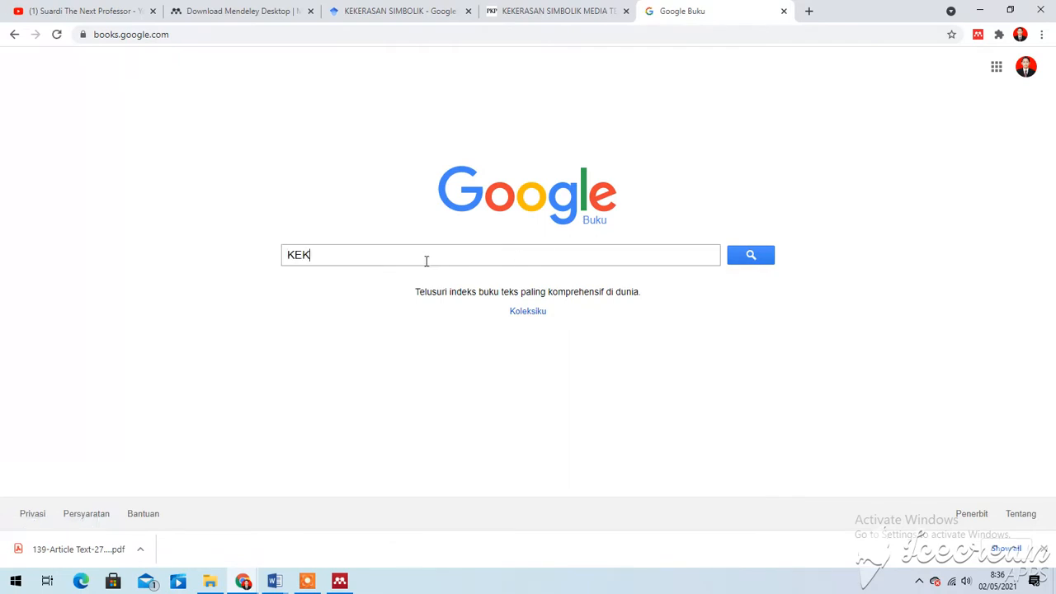
{"action": "type", "text": "ERASA"}
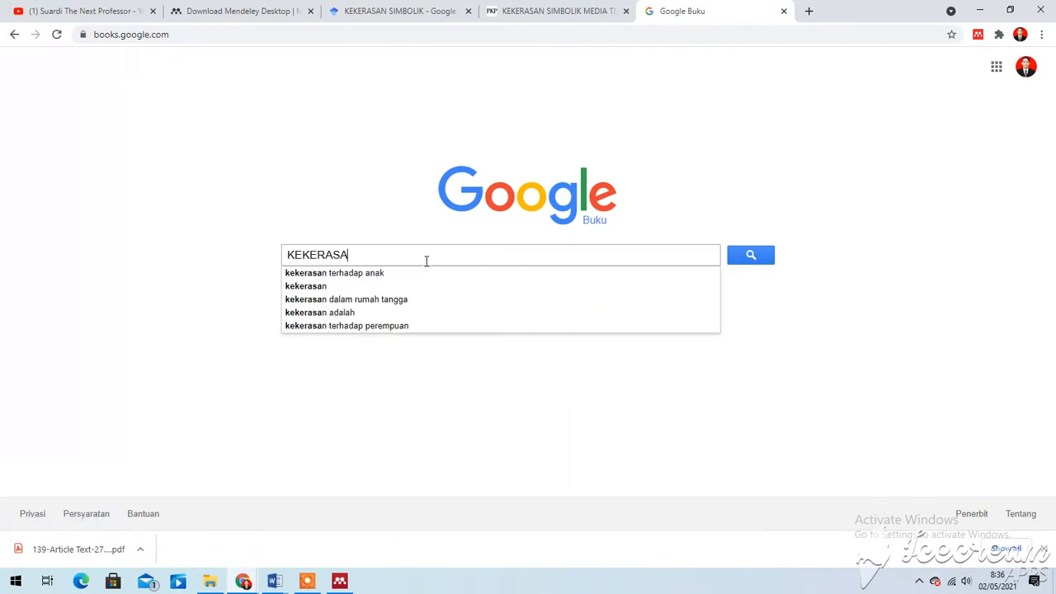
{"action": "type", "text": "N SIM"}
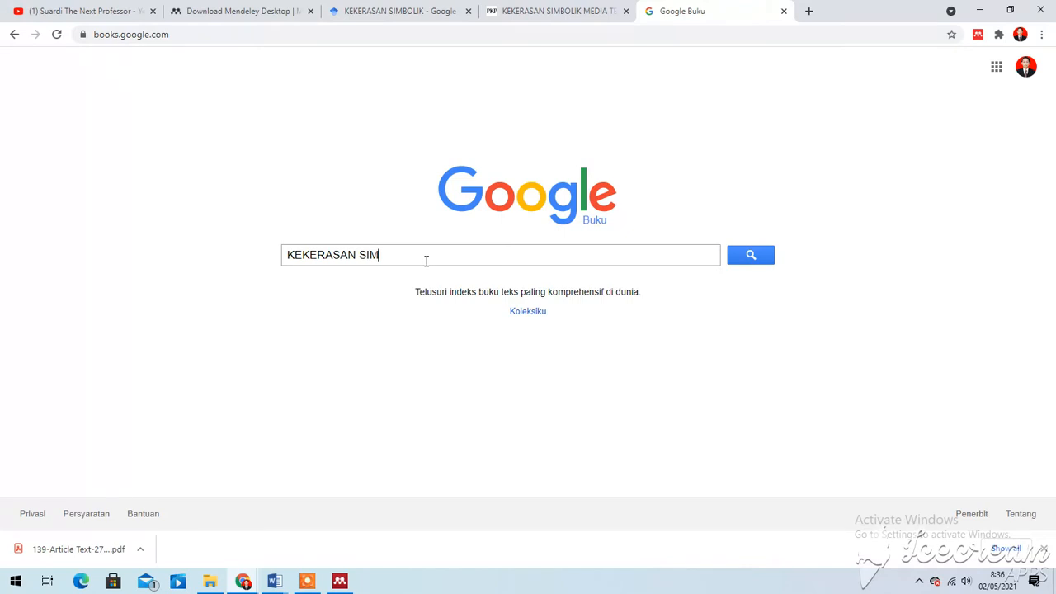
{"action": "type", "text": "BOLIK"}
{"action": "key", "text": "Return"}
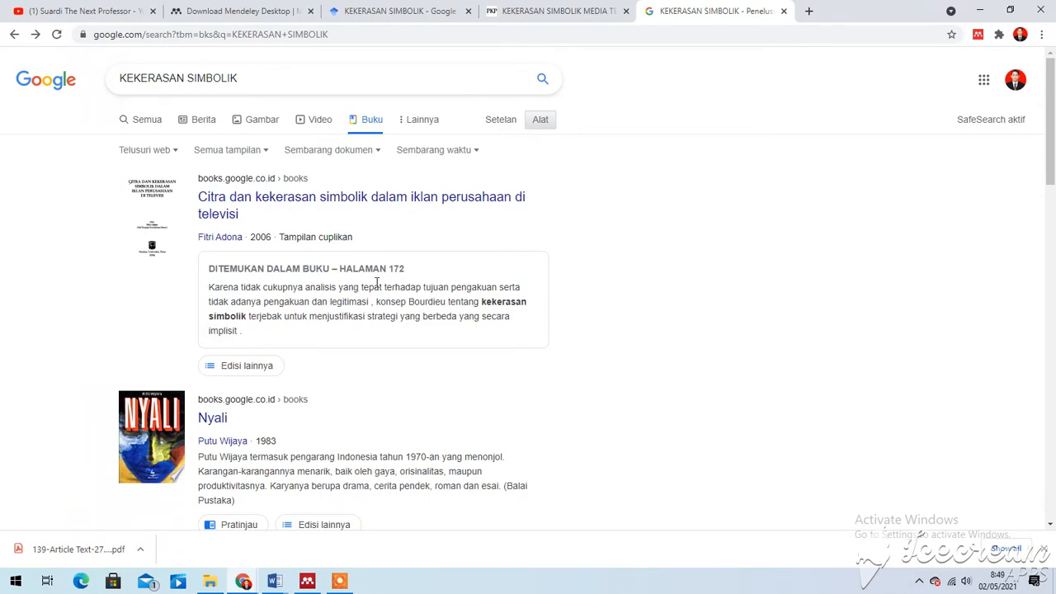
Step: Open the book "Kekerasan Simbolik Di Sekolah - Rajawali Pers" from the results in a new tab and view its cover
{"action": "scroll", "coordinate": [377, 287], "scroll_direction": "down", "scroll_amount": 3}
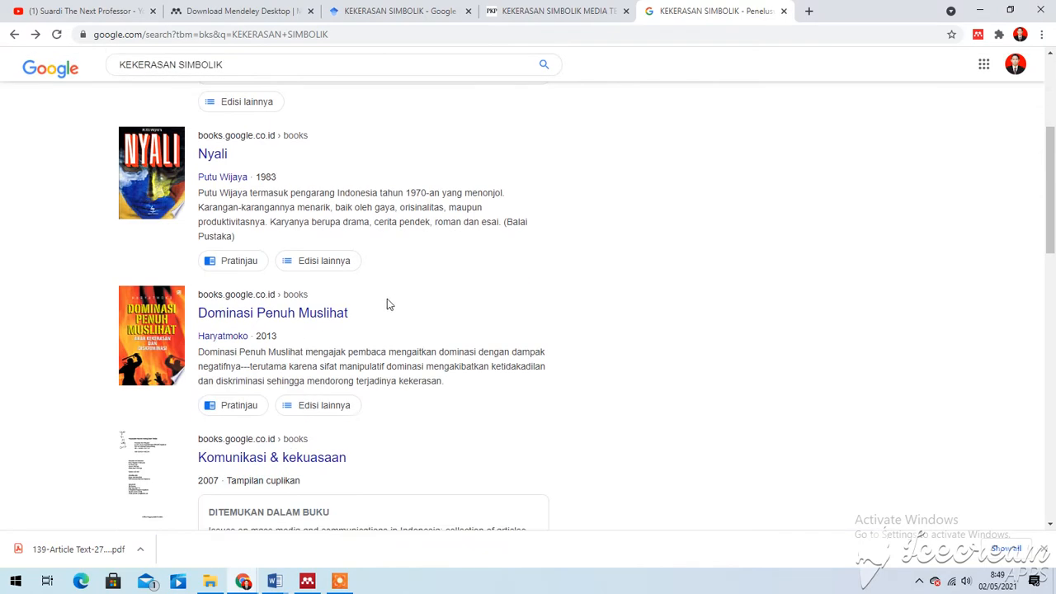
{"action": "scroll", "coordinate": [403, 289], "scroll_direction": "down", "scroll_amount": 3}
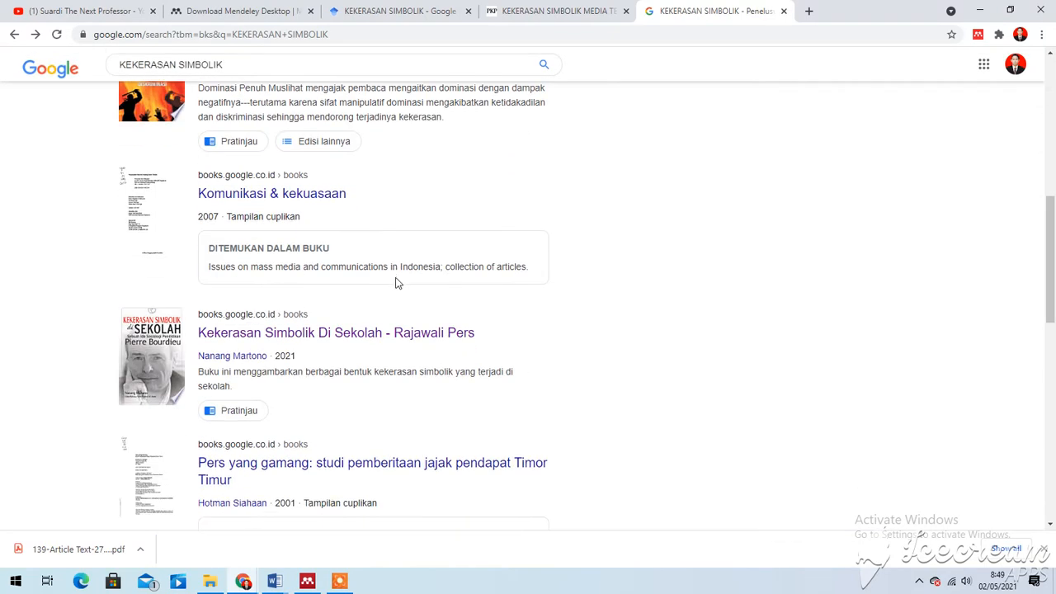
{"action": "right_click", "coordinate": [287, 338]}
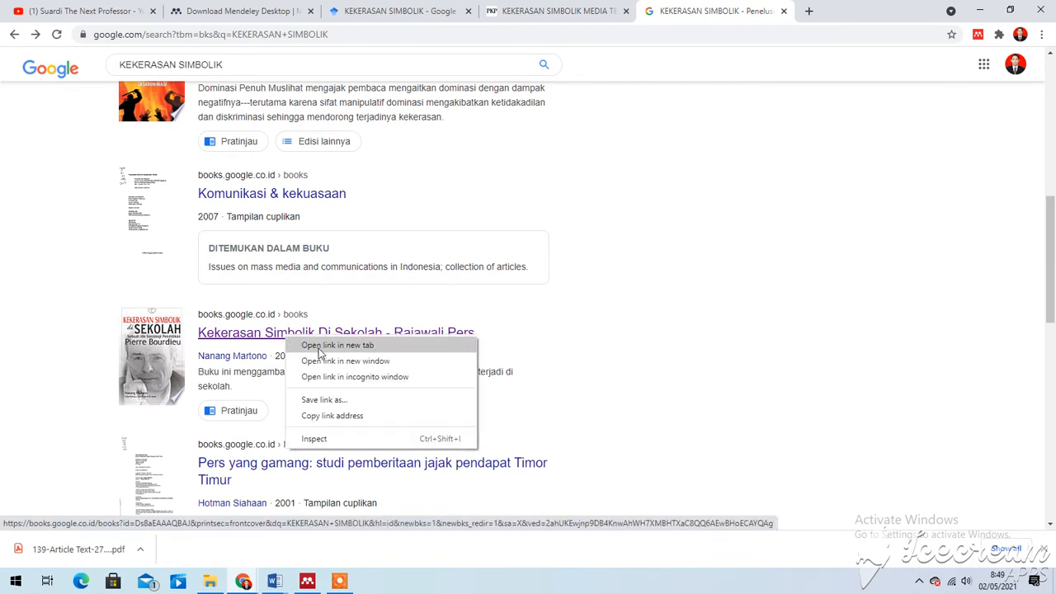
{"action": "left_click", "coordinate": [321, 347]}
{"action": "left_click", "coordinate": [767, 8]}
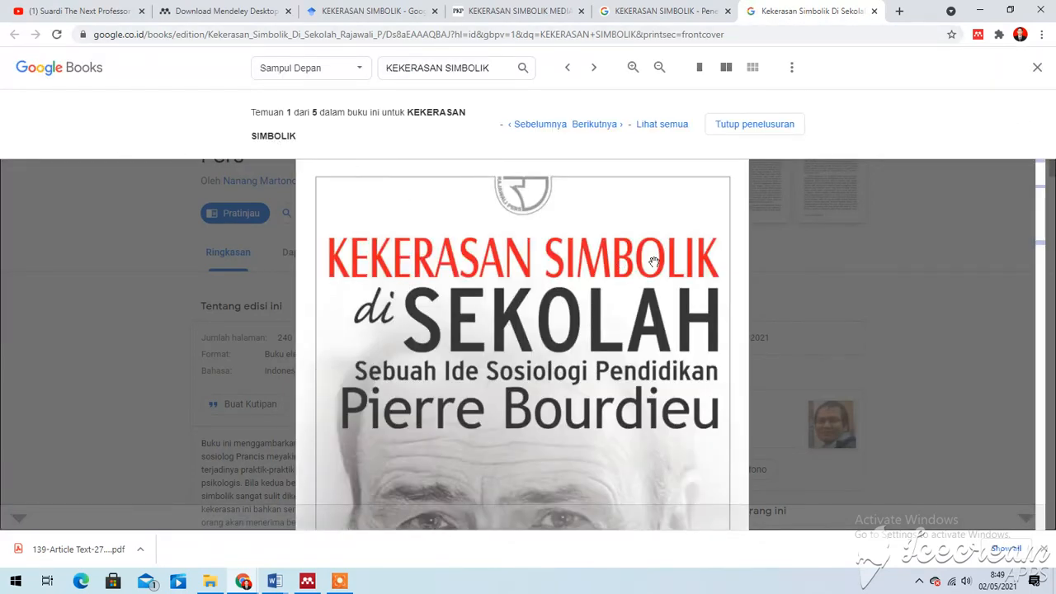
{"action": "scroll", "coordinate": [605, 262], "scroll_direction": "down", "scroll_amount": 3}
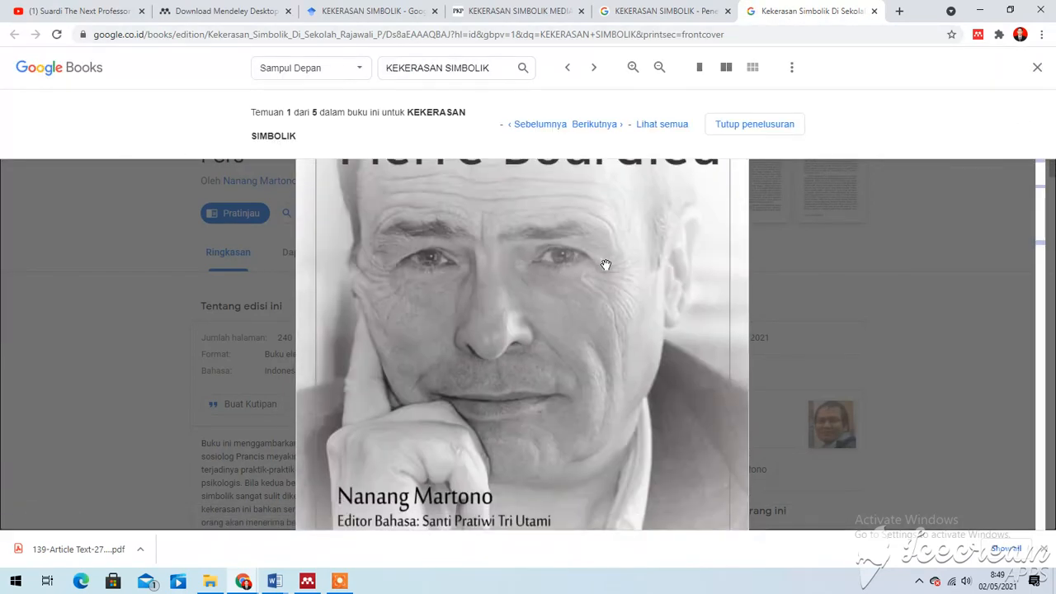
Step: Inspect the Mendeley web importer's entry and editable reference details for the open book, then close the importer without adding it
{"action": "left_click", "coordinate": [978, 35]}
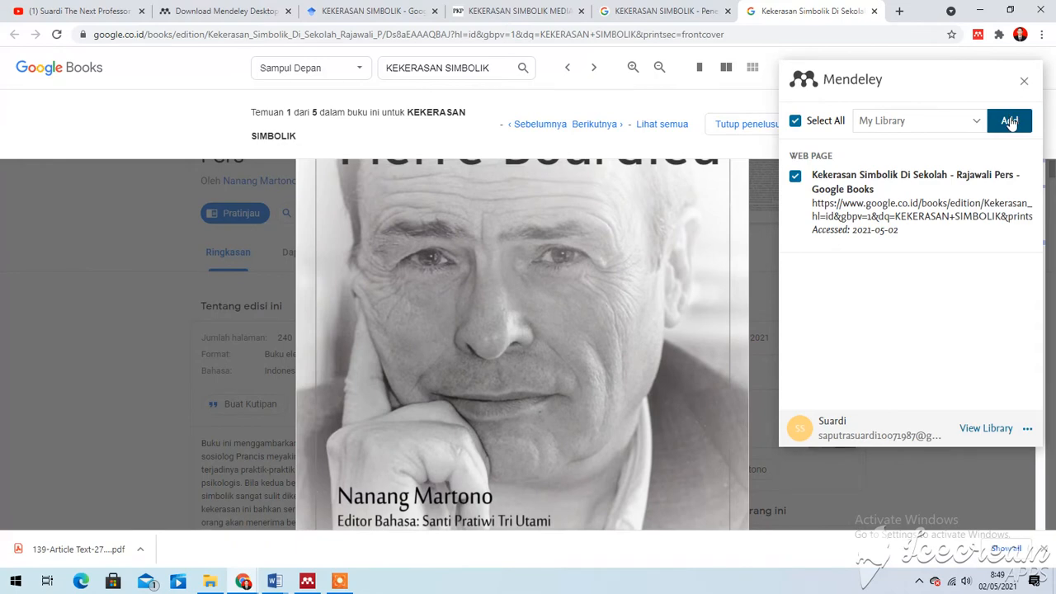
{"action": "left_click", "coordinate": [1014, 176]}
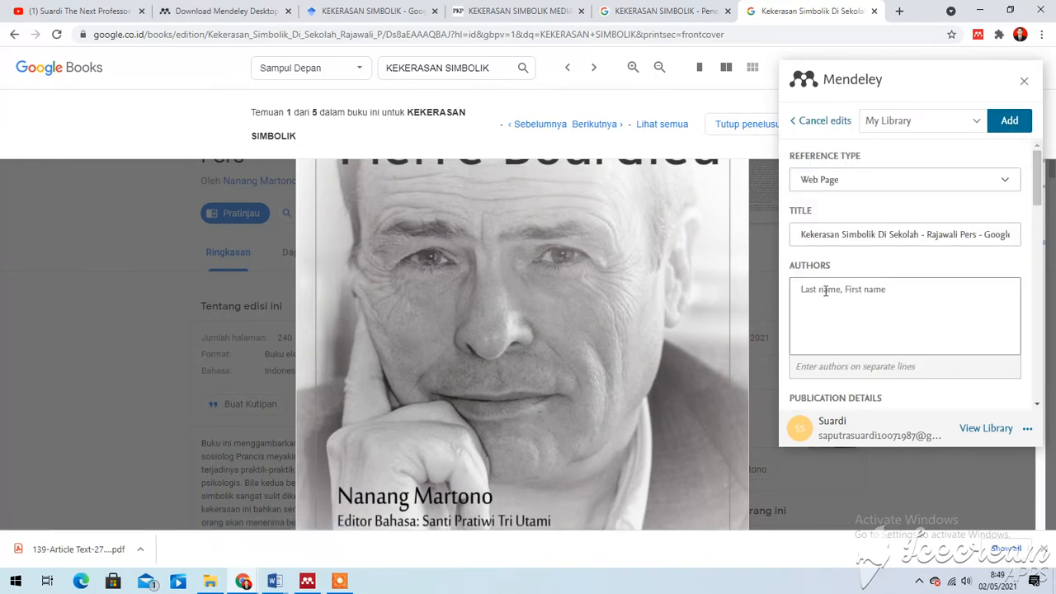
{"action": "left_click", "coordinate": [1024, 81]}
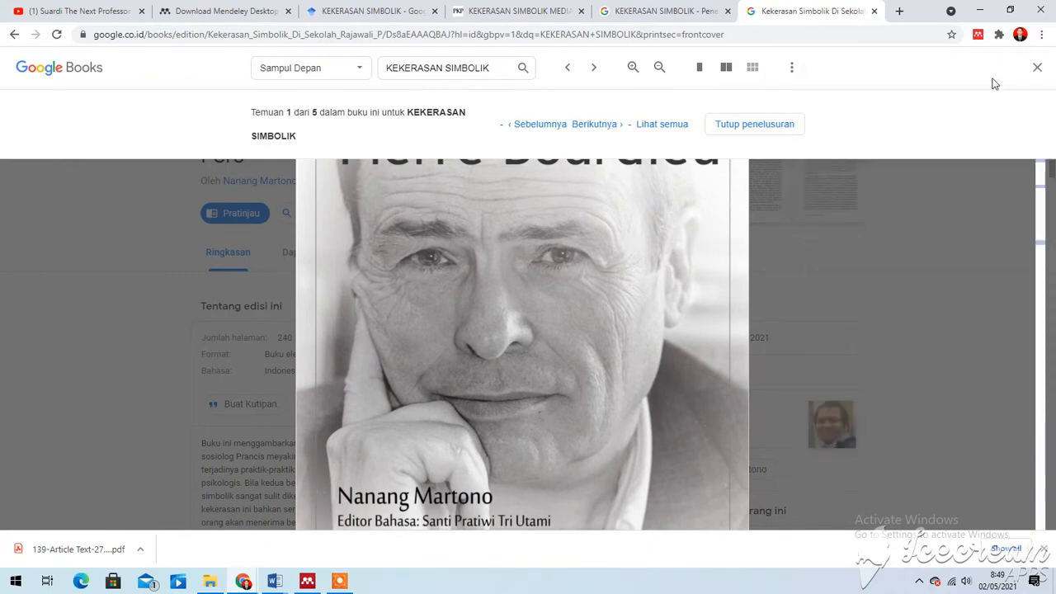
{"action": "left_click", "coordinate": [979, 37]}
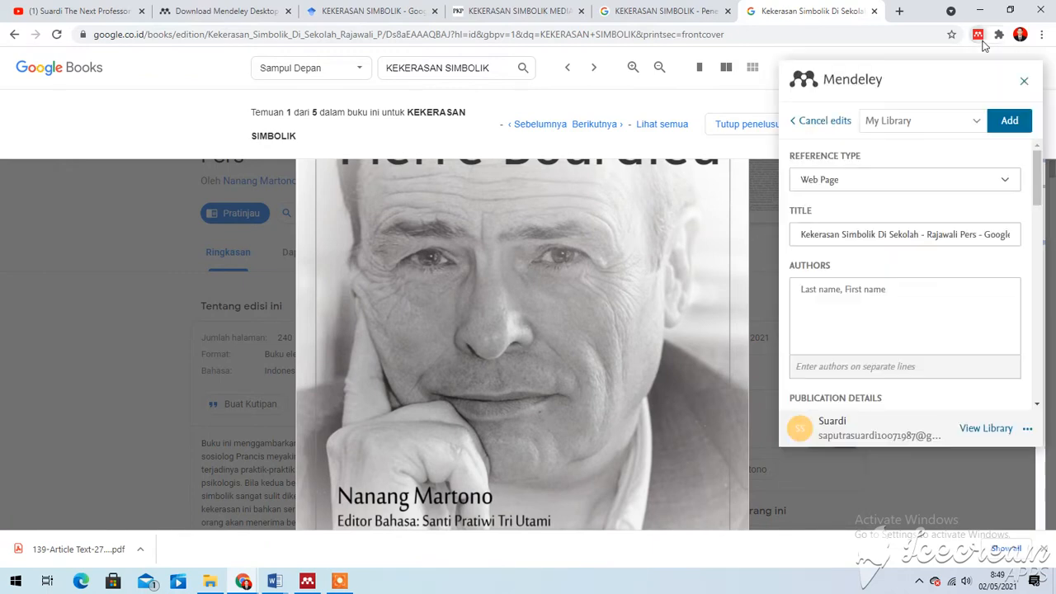
{"action": "left_click", "coordinate": [794, 124]}
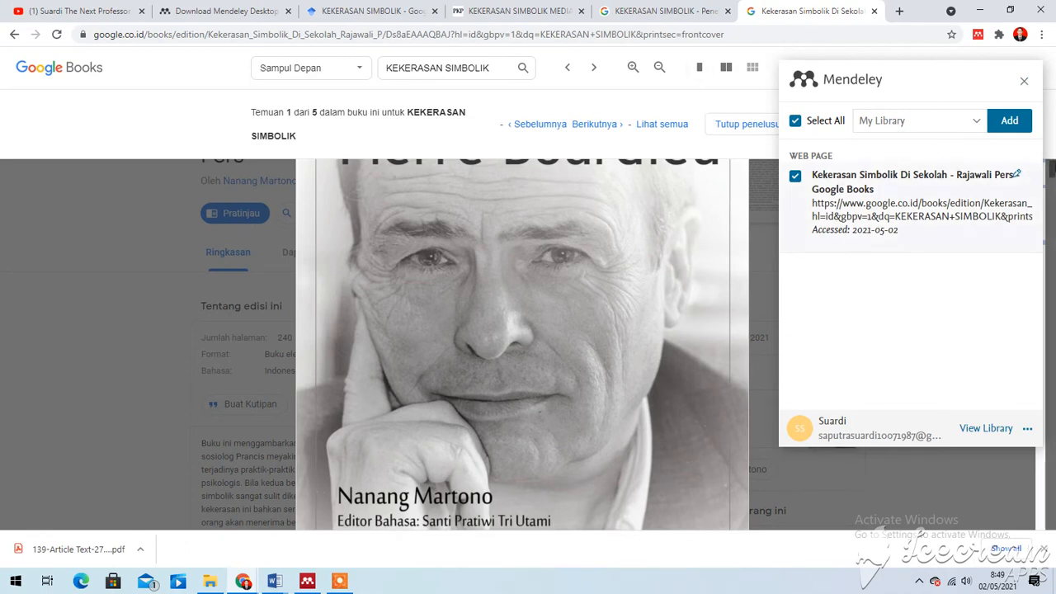
{"action": "left_click", "coordinate": [1026, 82]}
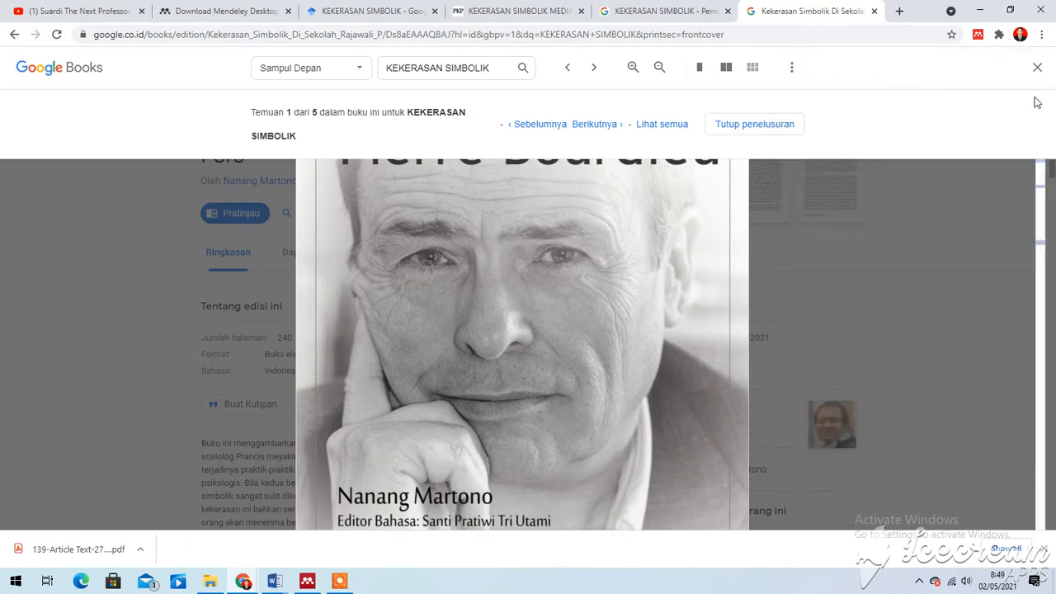
Step: Switch to Document2 in Word and delete "di berbagi lembaga sosial maupun" from the "Kekerasan simbolik sering terjadi" sentence in section A
{"action": "left_click", "coordinate": [989, 11]}
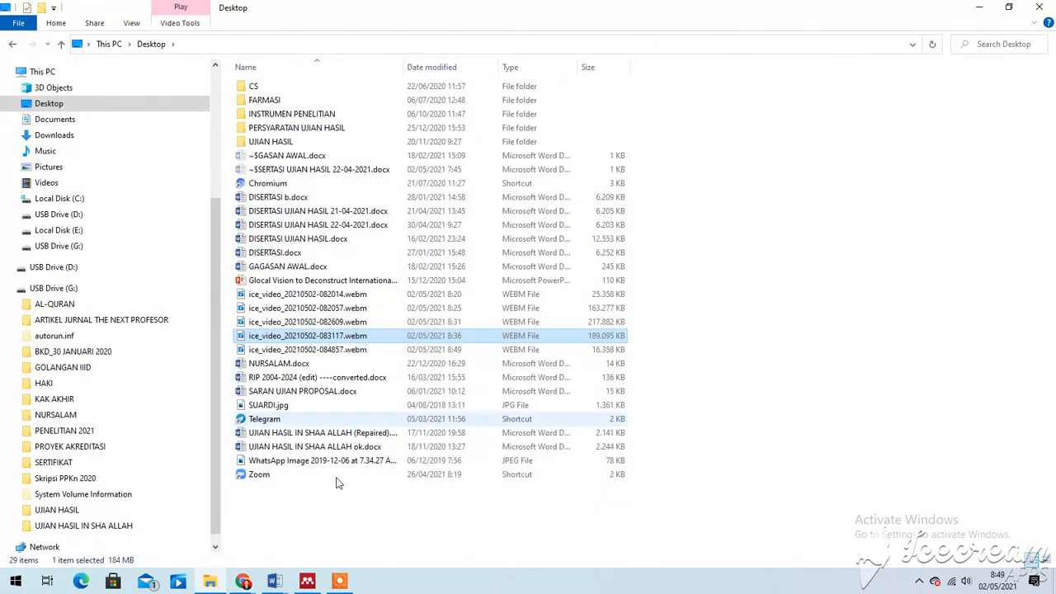
{"action": "mouse_move", "coordinate": [288, 580]}
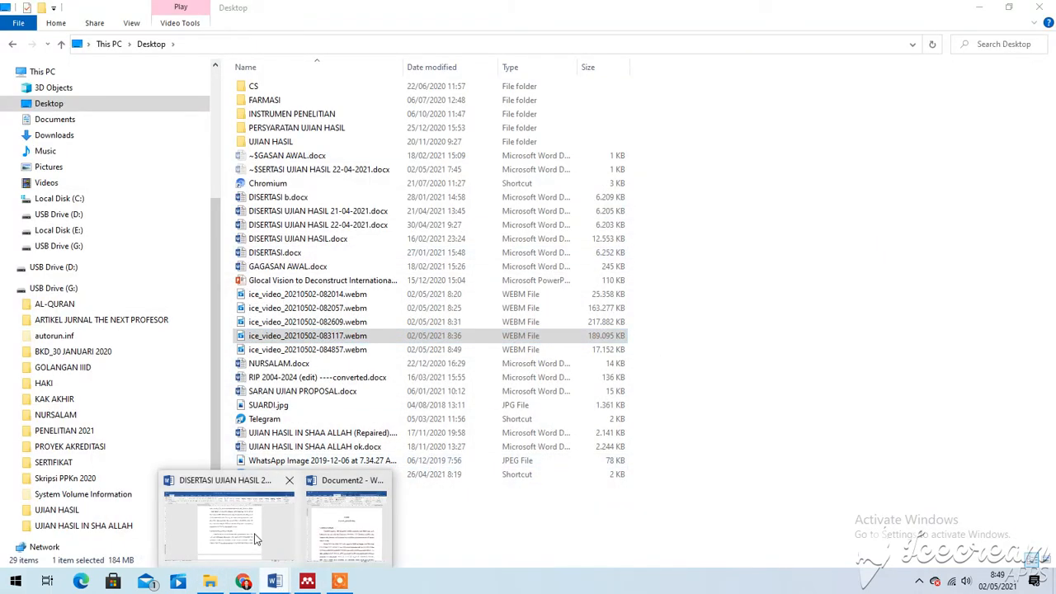
{"action": "left_click", "coordinate": [346, 520]}
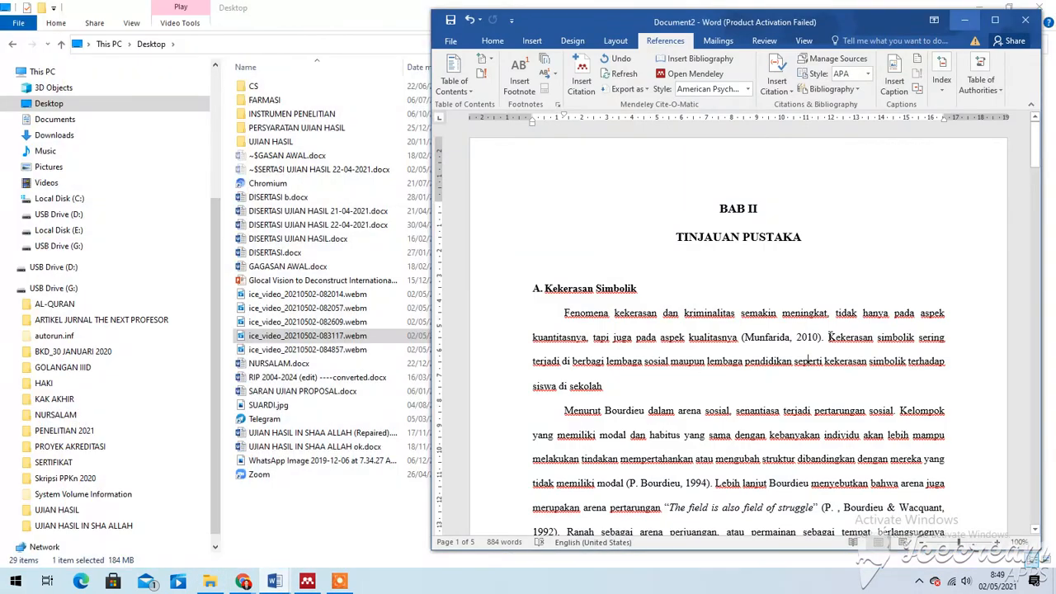
{"action": "left_click_drag", "start_coordinate": [831, 341], "coordinate": [870, 341]}
{"action": "left_click", "coordinate": [900, 344]}
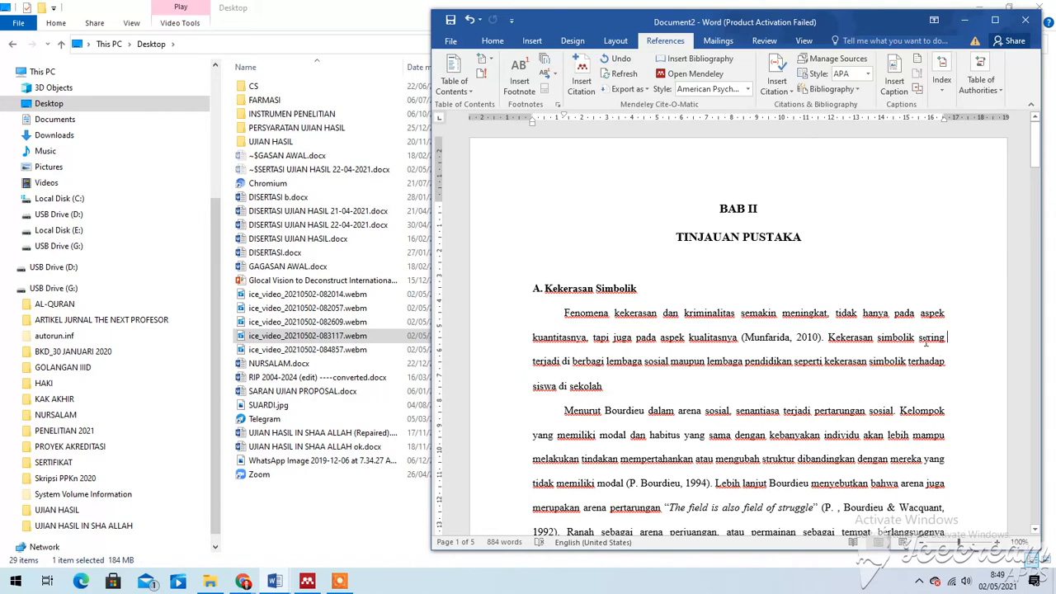
{"action": "left_click", "coordinate": [573, 363]}
{"action": "key", "text": "BackSpace"}
{"action": "left_click", "coordinate": [612, 364]}
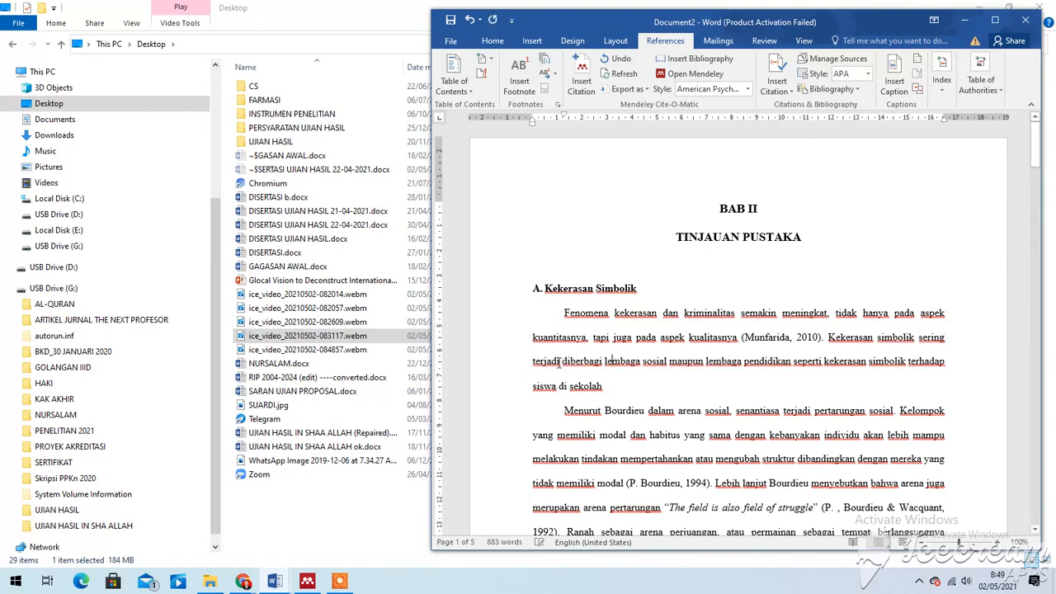
{"action": "left_click_drag", "start_coordinate": [573, 361], "coordinate": [707, 363]}
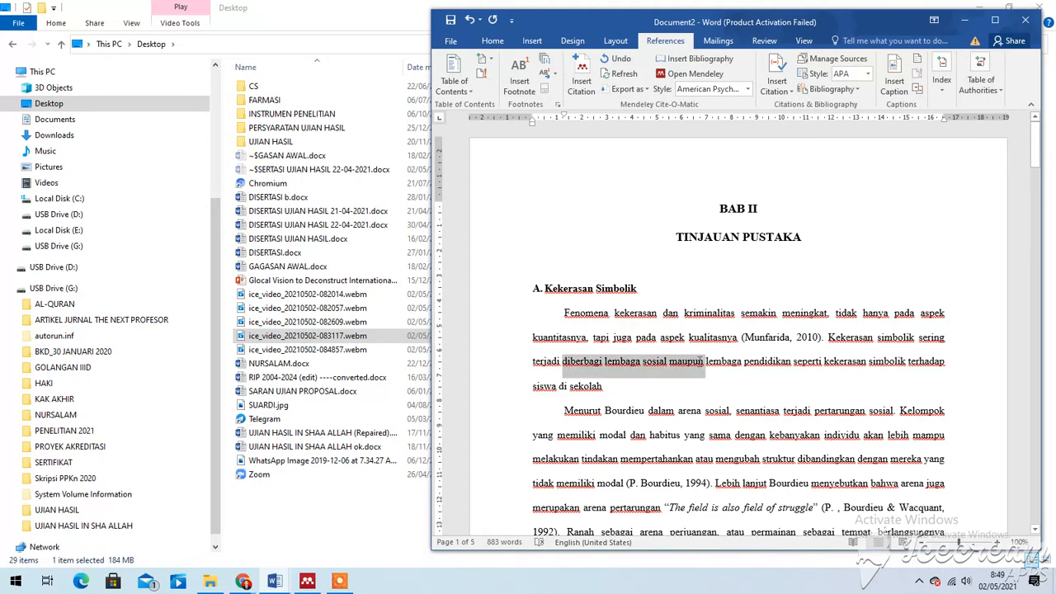
{"action": "key", "text": "Delete"}
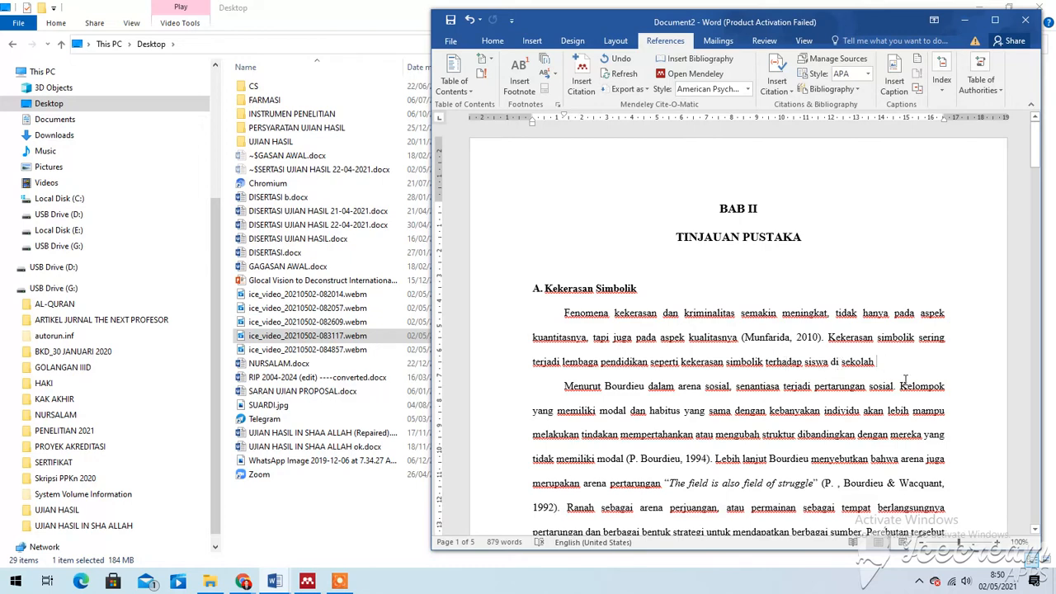
Step: After "siswa di sekolah", insert a Mendeley citation for the 2012 book "Kekerasan Simbolik Di Sekolah", searching the library by its author's surname
{"action": "left_click", "coordinate": [592, 88]}
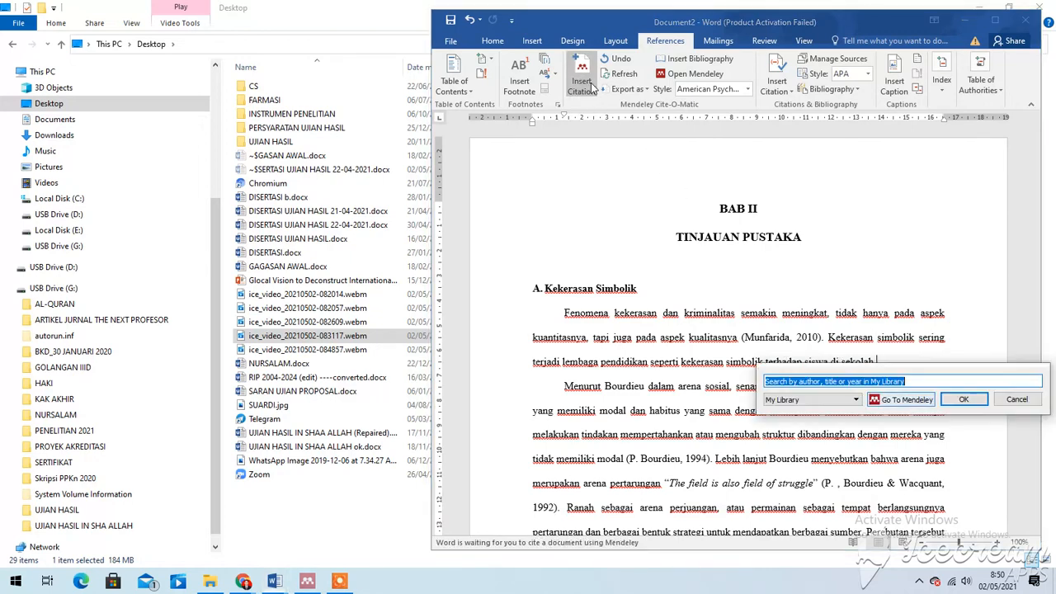
{"action": "left_click", "coordinate": [906, 402]}
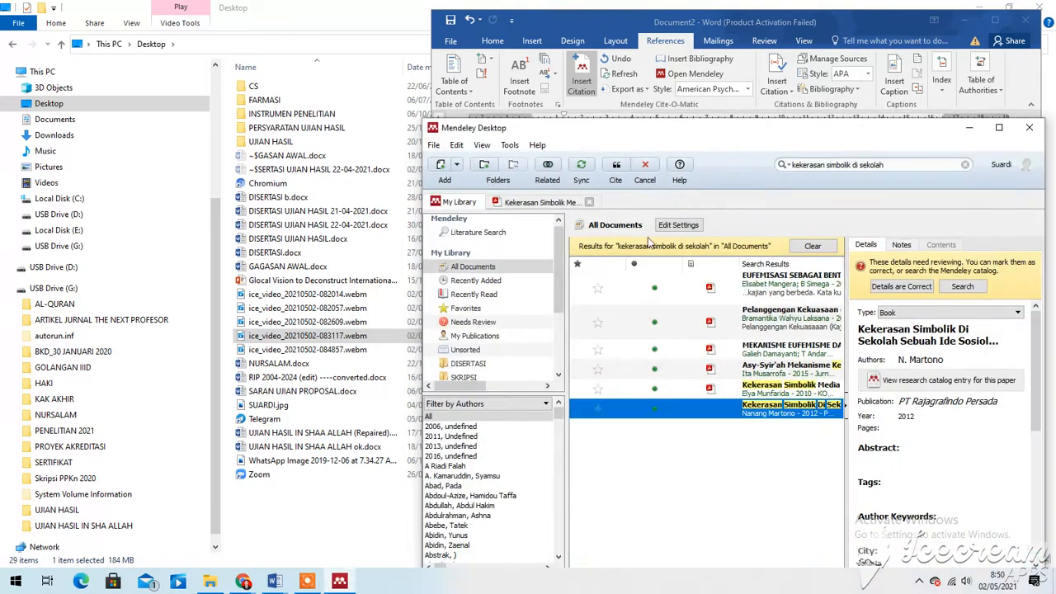
{"action": "left_click", "coordinate": [965, 164]}
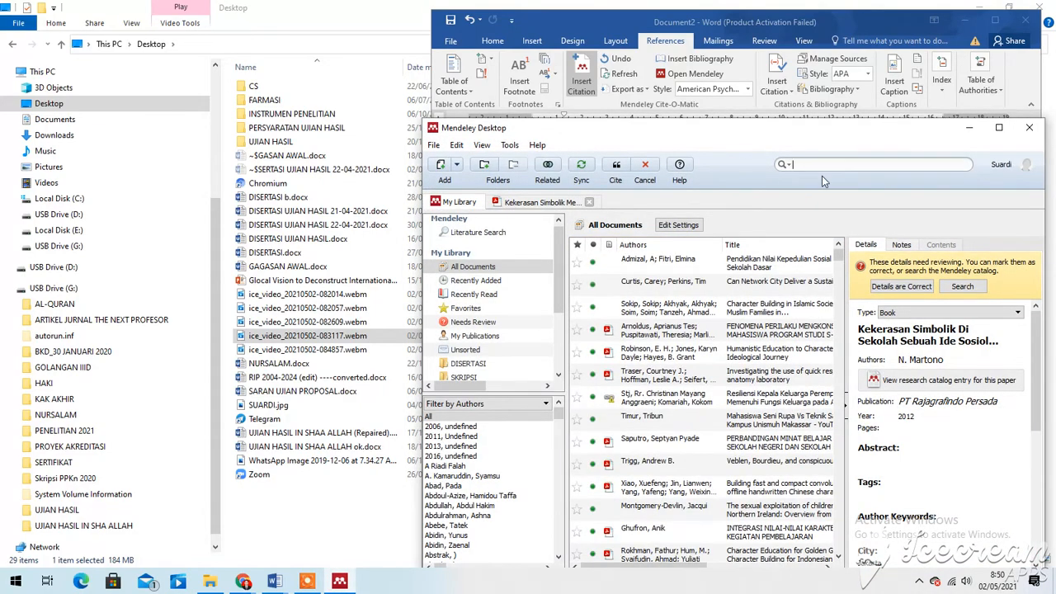
{"action": "type", "text": "martono"}
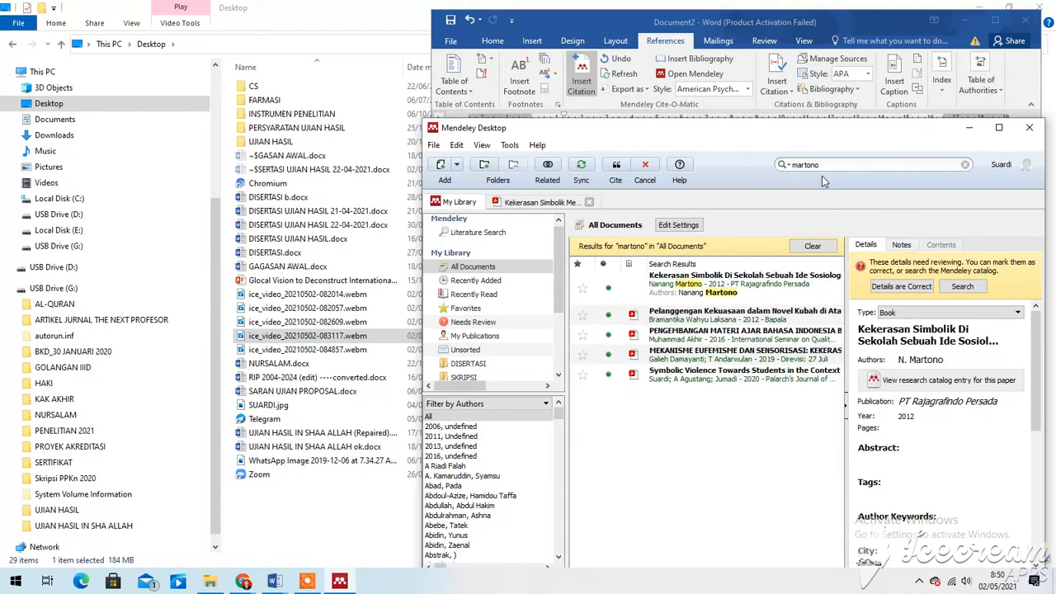
{"action": "left_click", "coordinate": [697, 320]}
{"action": "left_click", "coordinate": [692, 294]}
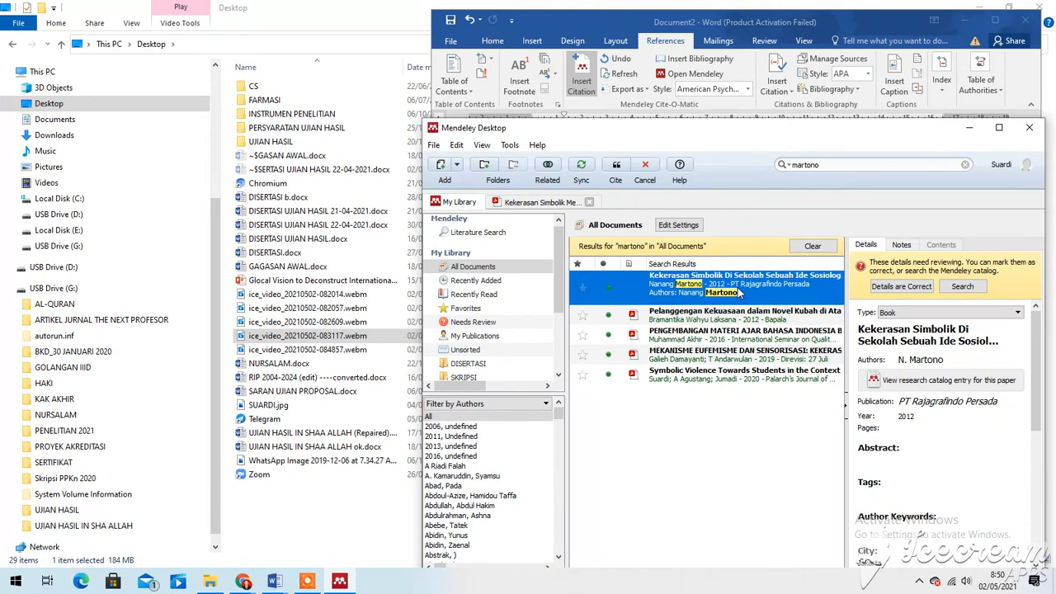
{"action": "left_click", "coordinate": [616, 167]}
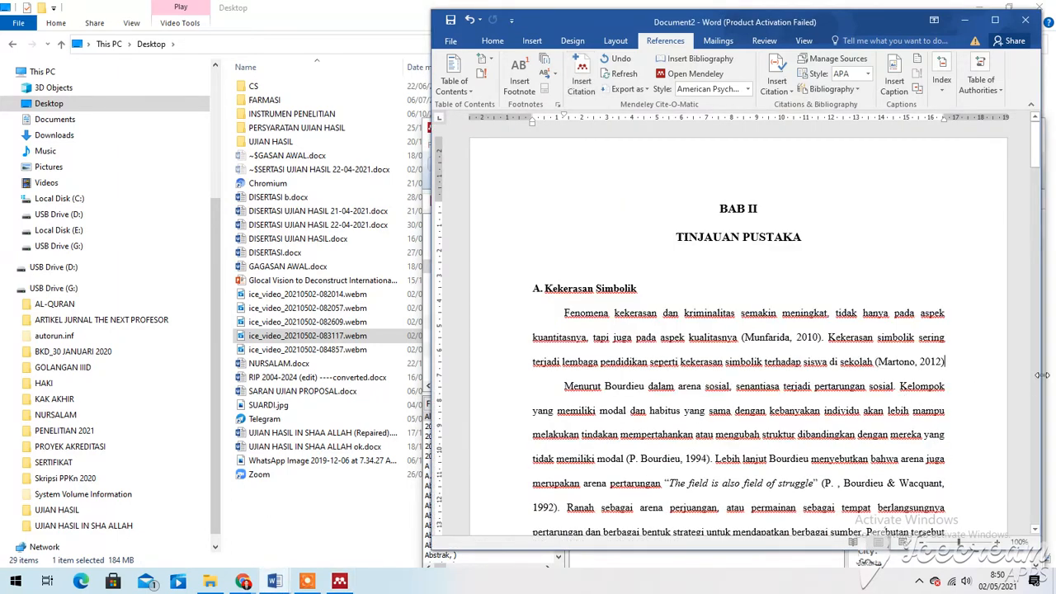
Step: Join the paragraph starting "Menurut Bourdieu" to the preceding one and add a full stop after the new citation
{"action": "left_click", "coordinate": [565, 385]}
{"action": "key", "text": "BackSpace"}
{"action": "key", "text": "BackSpace"}
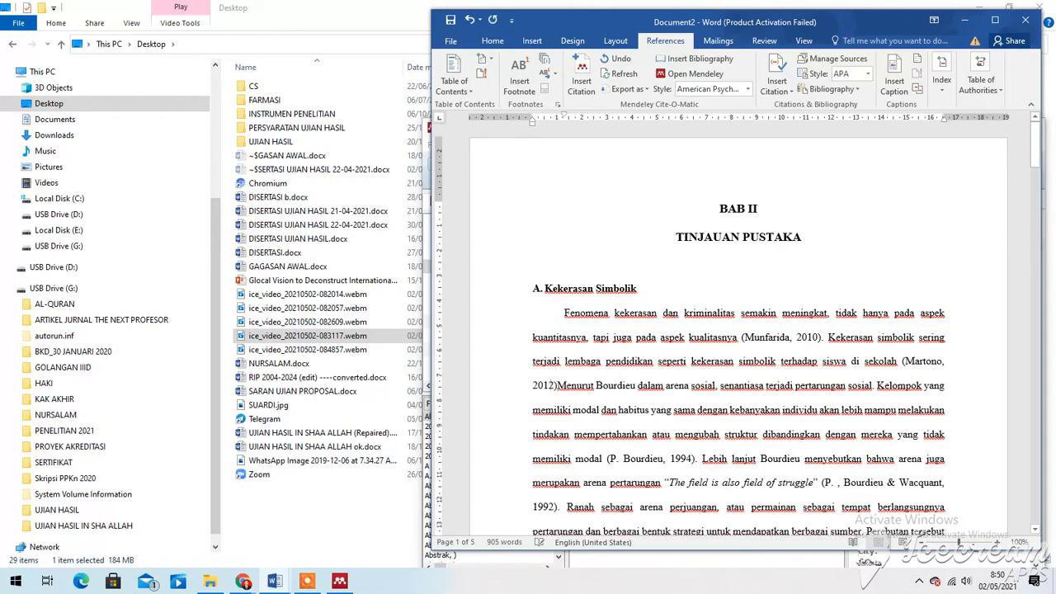
{"action": "type", "text": "."}
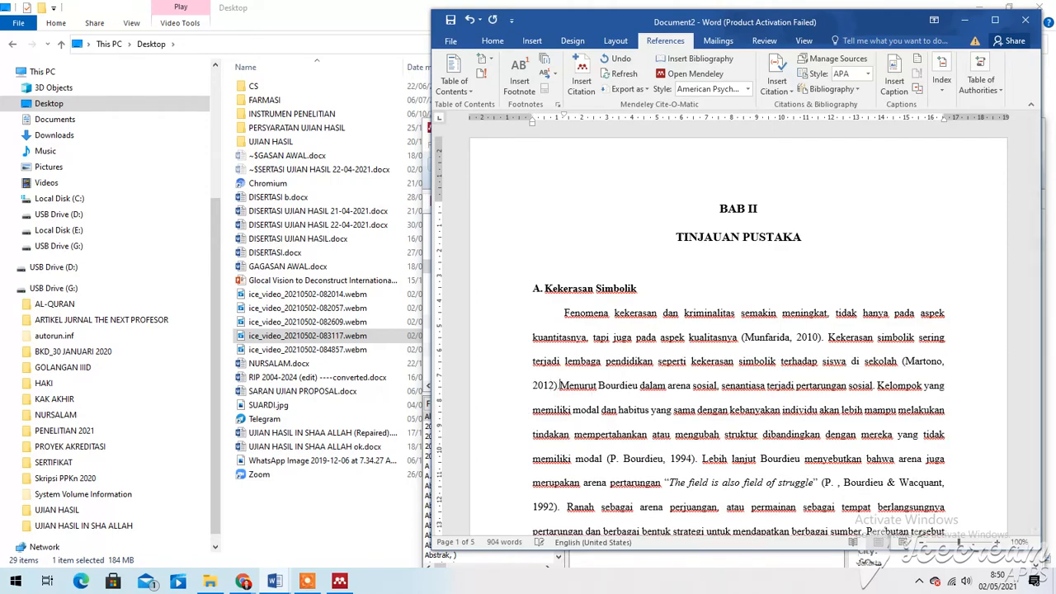
Step: Delete the existing reference list under DAFTAR PUSTAKA and insert a fresh Mendeley bibliography below the heading
{"action": "scroll", "coordinate": [916, 361], "scroll_direction": "down", "scroll_amount": 10}
{"action": "scroll", "coordinate": [916, 361], "scroll_direction": "down", "scroll_amount": 20}
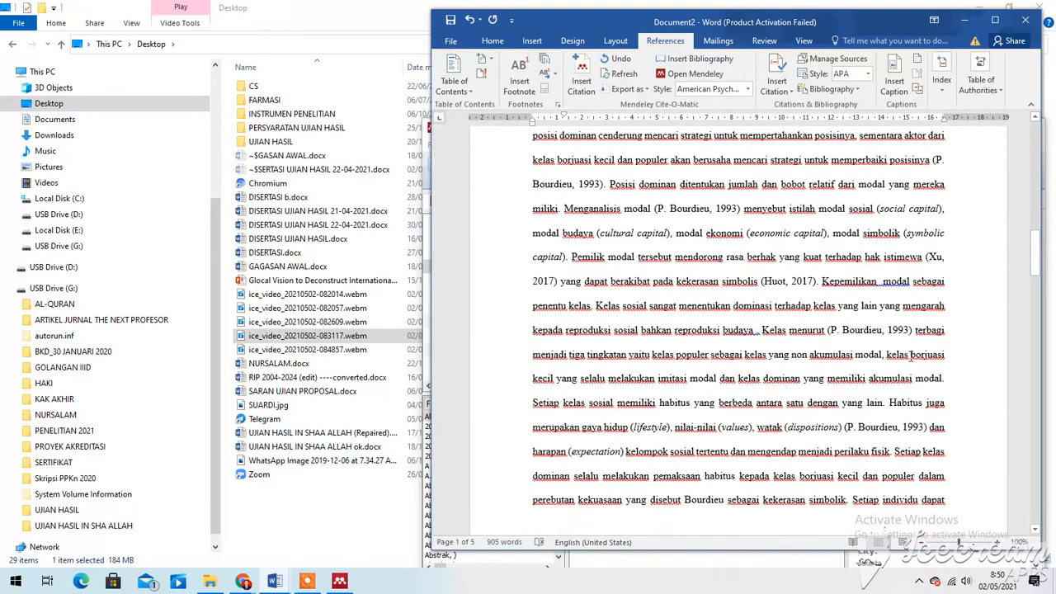
{"action": "scroll", "coordinate": [778, 324], "scroll_direction": "up", "scroll_amount": 5}
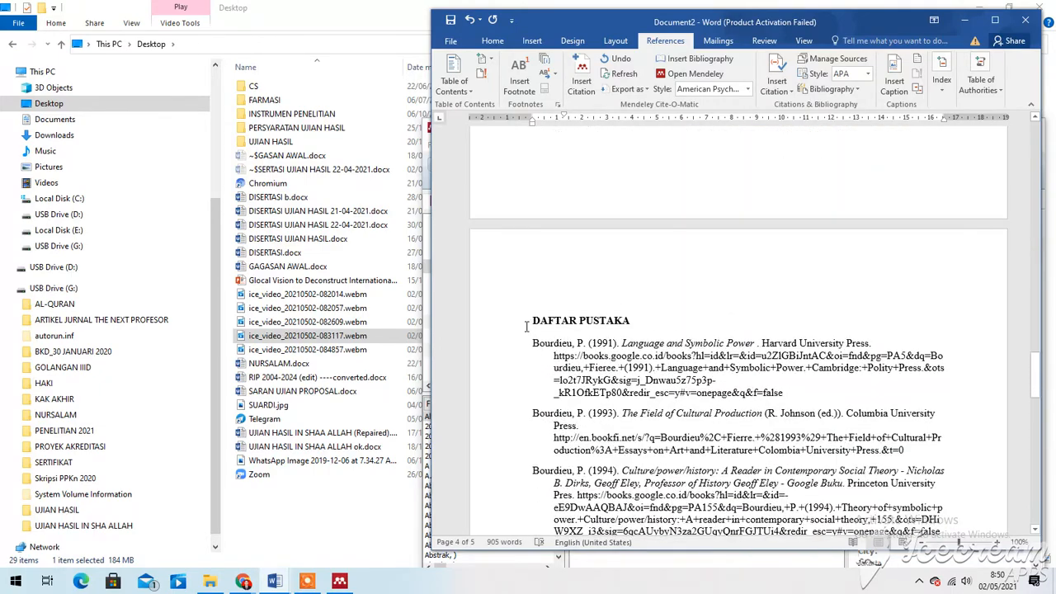
{"action": "left_click_drag", "start_coordinate": [536, 341], "coordinate": [892, 519]}
{"action": "key", "text": "Delete"}
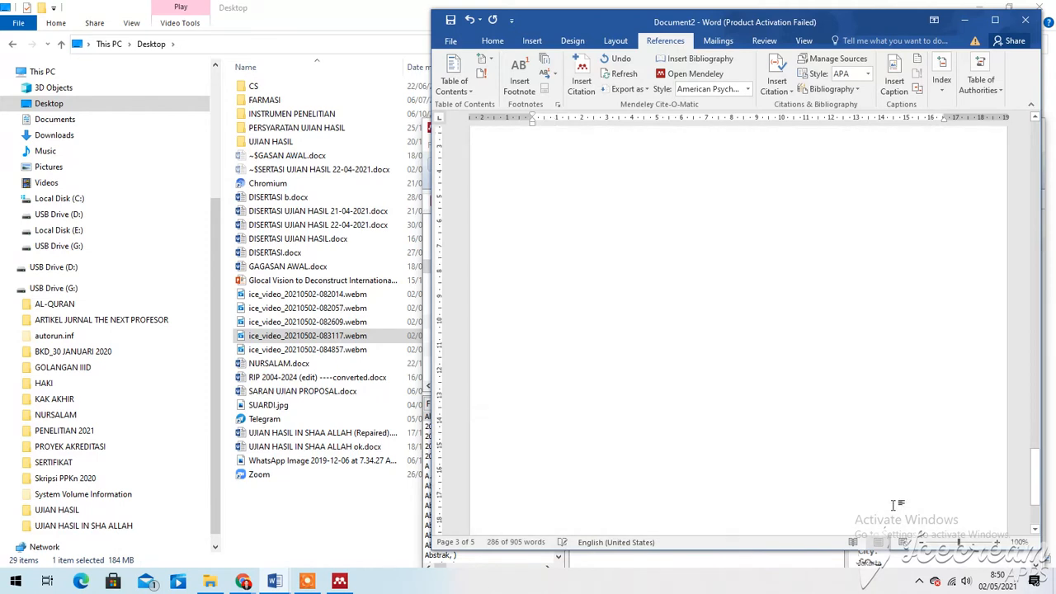
{"action": "scroll", "coordinate": [677, 334], "scroll_direction": "up", "scroll_amount": 3}
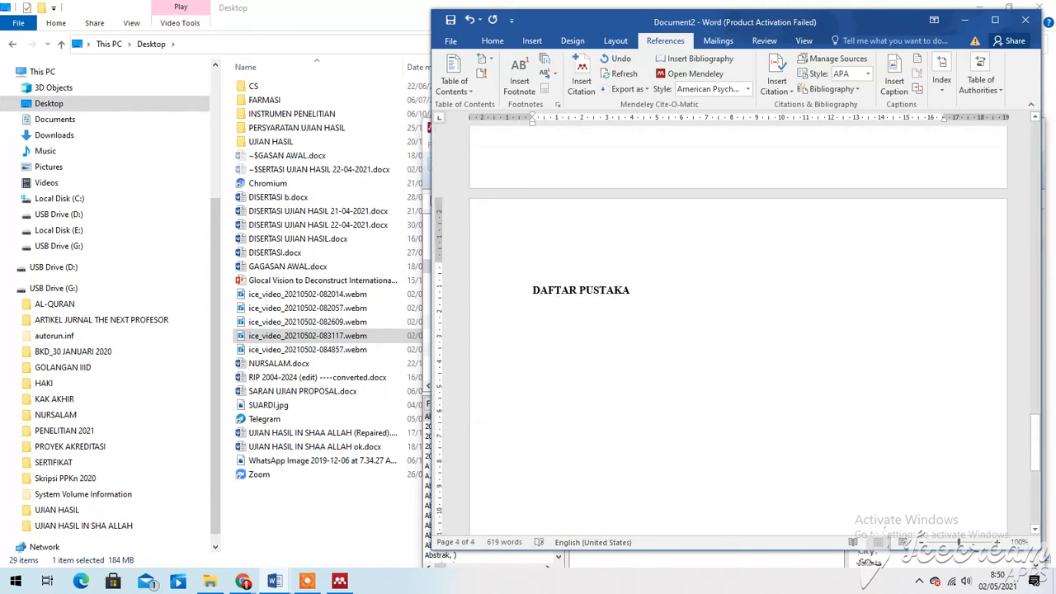
{"action": "left_click", "coordinate": [687, 62]}
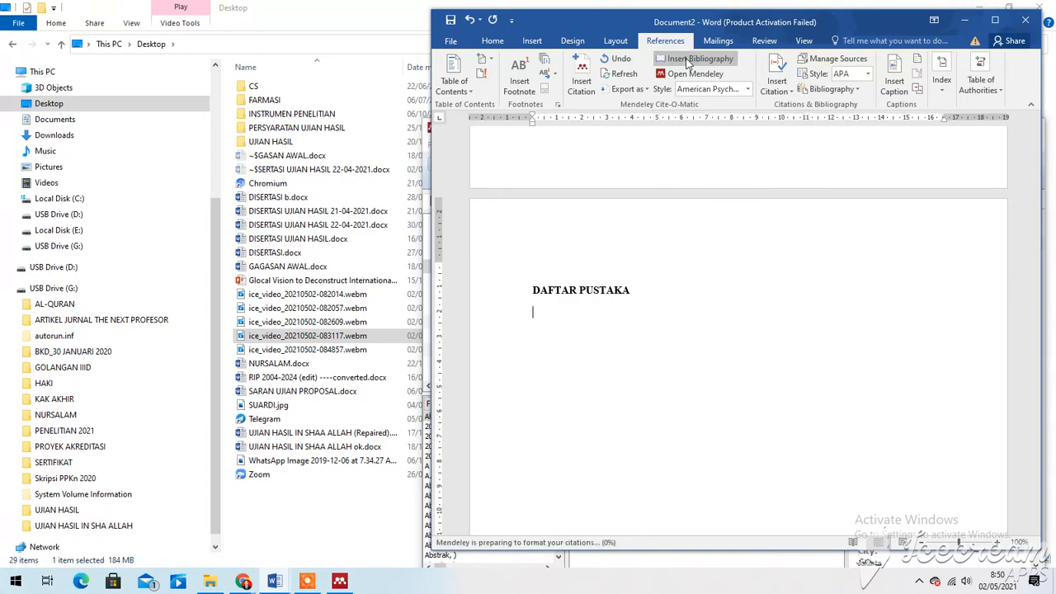
Step: Examine the regenerated bibliography for the newly cited "Kekerasan Simbolik Di Sekolah" book, going through to the last entry
{"action": "scroll", "coordinate": [742, 295], "scroll_direction": "down", "scroll_amount": 3}
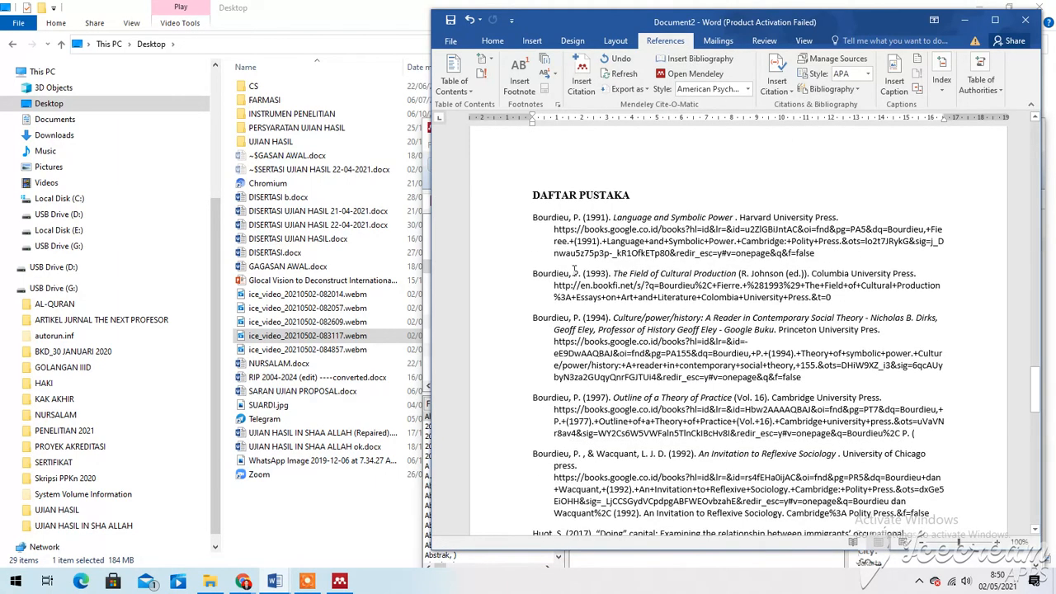
{"action": "left_click_drag", "start_coordinate": [516, 225], "coordinate": [660, 528]}
{"action": "scroll", "coordinate": [687, 368], "scroll_direction": "down", "scroll_amount": 5}
{"action": "left_click_drag", "start_coordinate": [697, 360], "coordinate": [746, 331]}
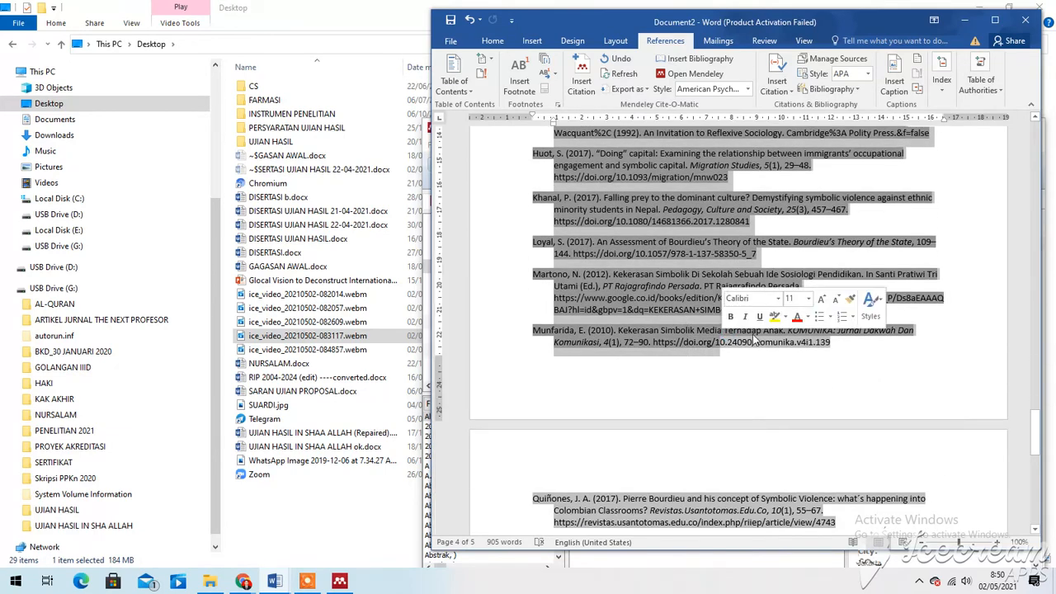
{"action": "left_click", "coordinate": [751, 331]}
{"action": "left_click_drag", "start_coordinate": [829, 310], "coordinate": [523, 273]}
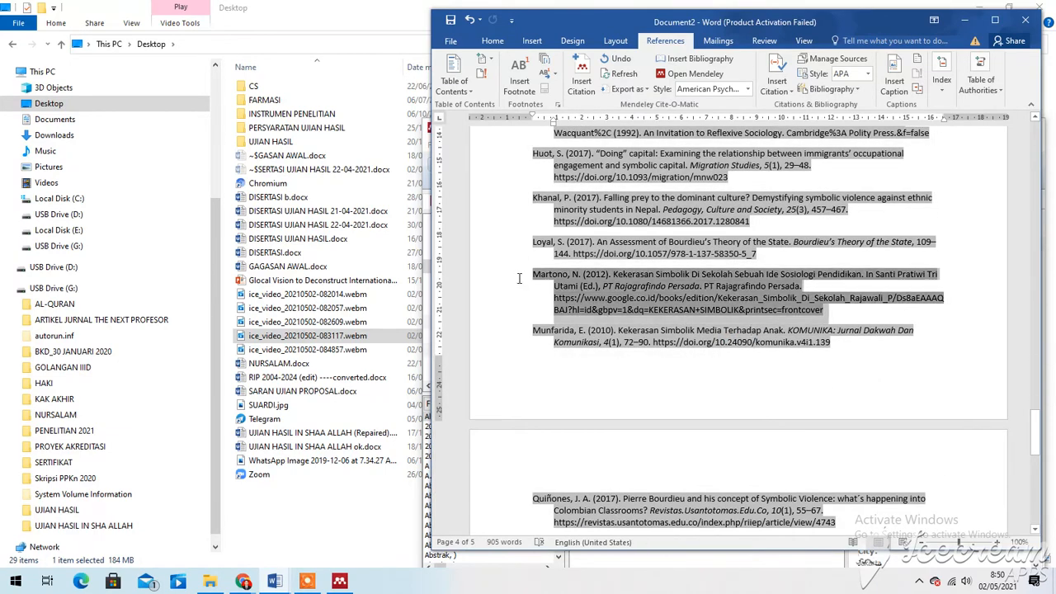
{"action": "scroll", "coordinate": [750, 386], "scroll_direction": "down", "scroll_amount": 3}
{"action": "scroll", "coordinate": [750, 385], "scroll_direction": "down", "scroll_amount": 9}
{"action": "left_click", "coordinate": [795, 328]}
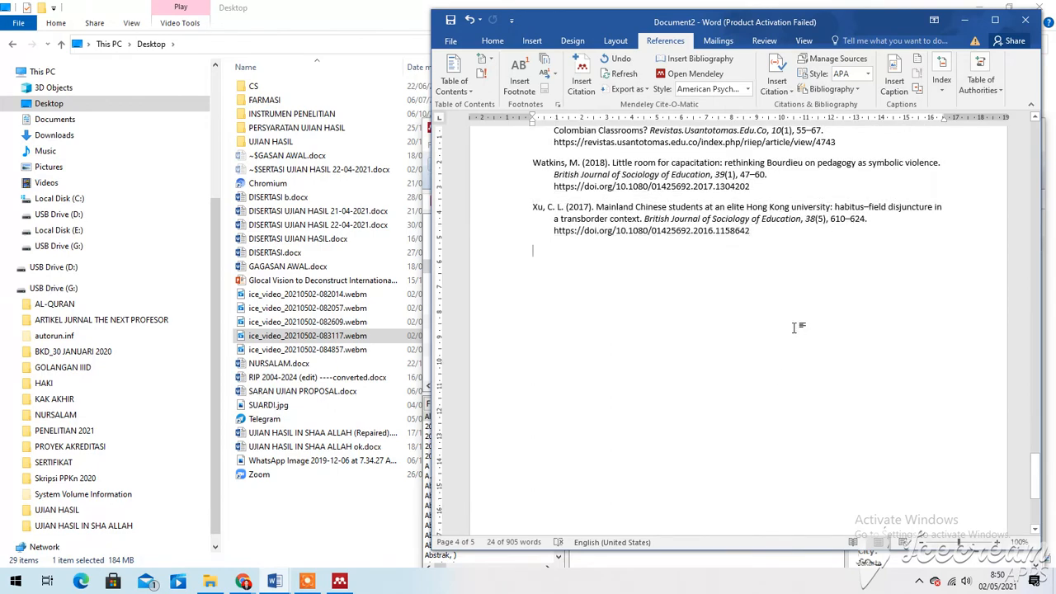
Step: Format all bibliography entries in Times New Roman, size 12, with justified alignment
{"action": "left_click_drag", "start_coordinate": [533, 251], "coordinate": [534, 323]}
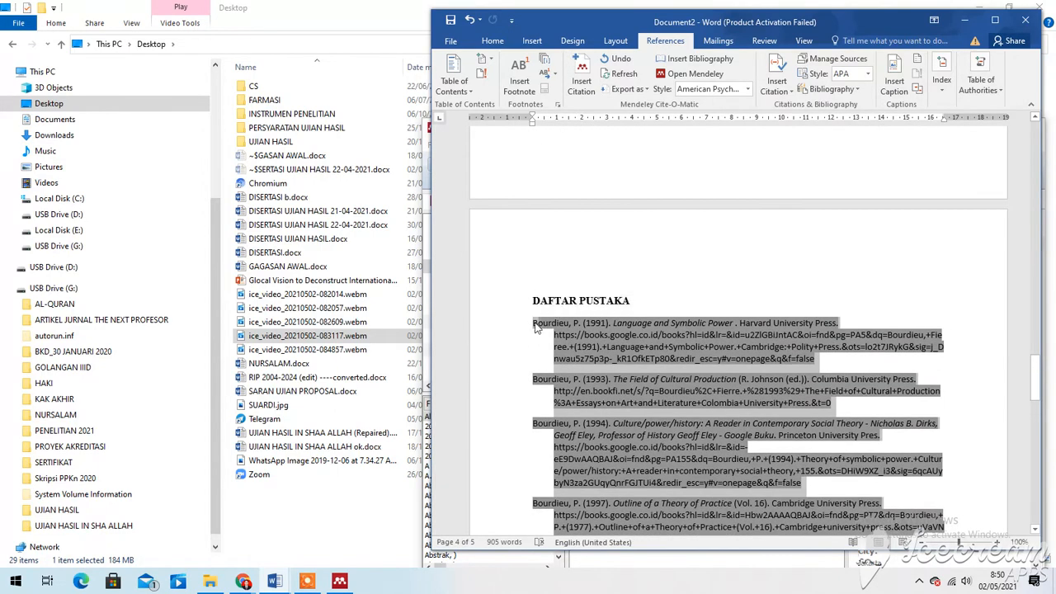
{"action": "left_click", "coordinate": [490, 41]}
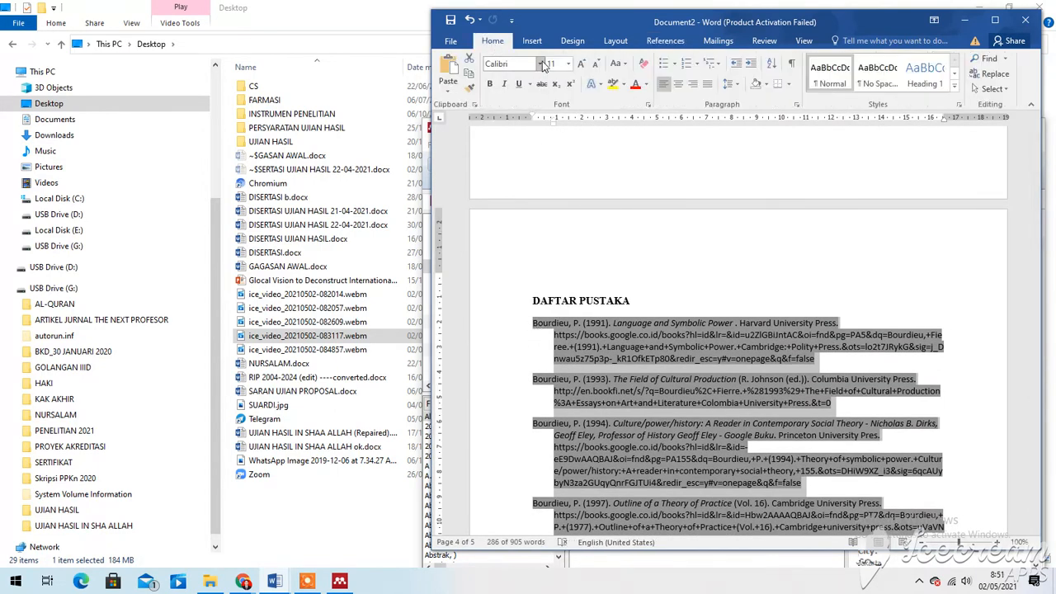
{"action": "left_click", "coordinate": [541, 63]}
{"action": "scroll", "coordinate": [557, 175], "scroll_direction": "up", "scroll_amount": 5}
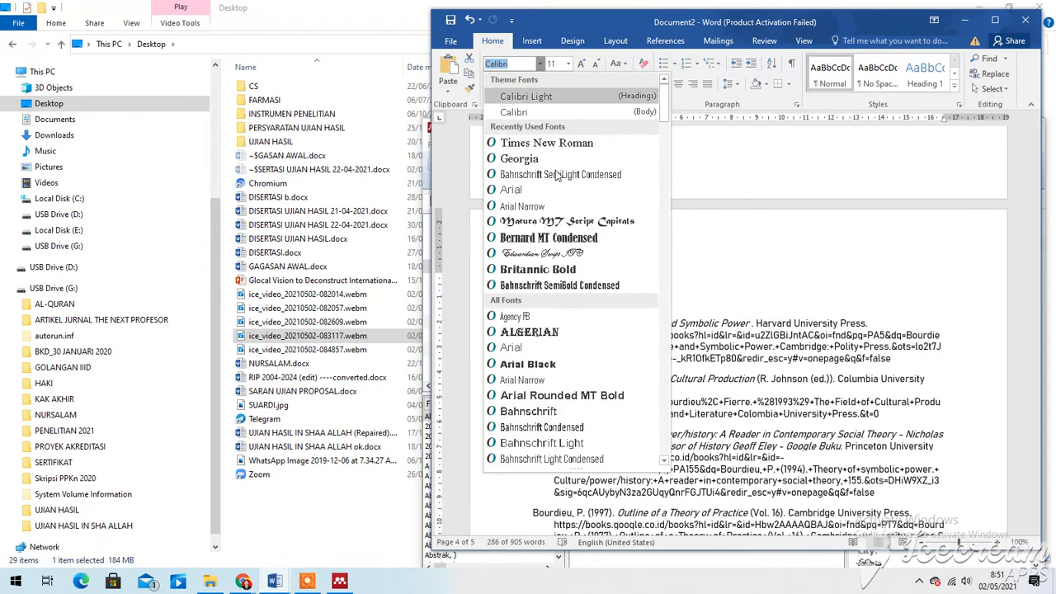
{"action": "left_click", "coordinate": [546, 143]}
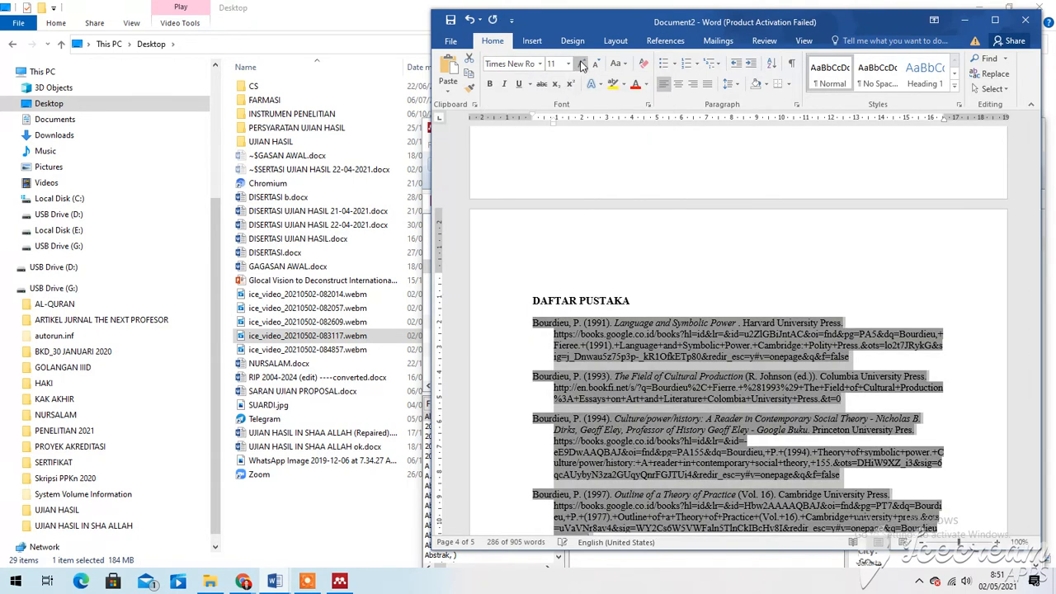
{"action": "left_click", "coordinate": [582, 65]}
{"action": "left_click", "coordinate": [707, 84]}
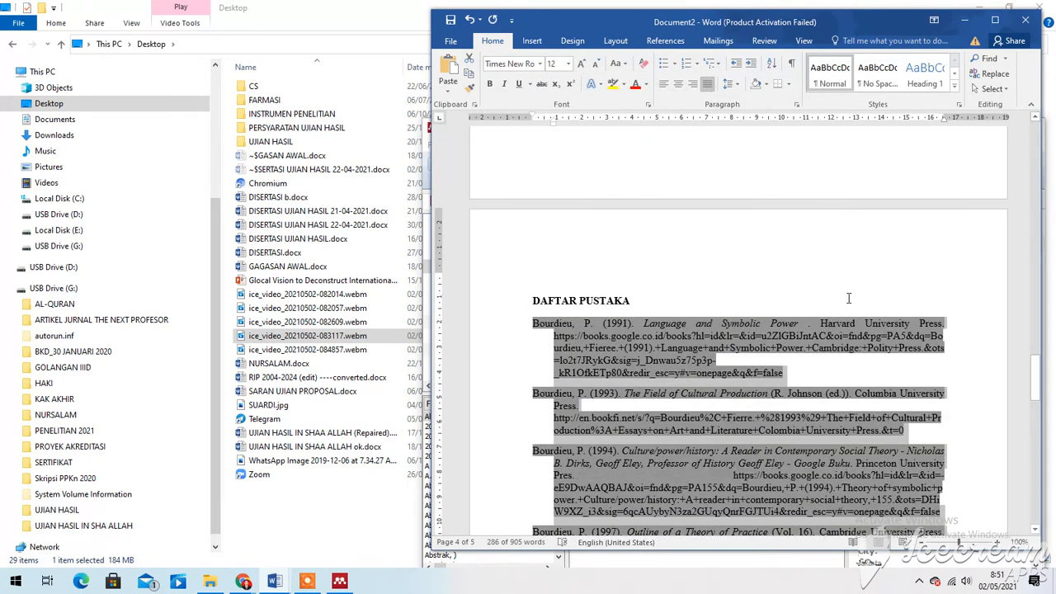
{"action": "left_click", "coordinate": [753, 388]}
Step: Review the formatted bibliography and check the new in-text citation in the first paragraph under "Kekerasan Simbolik"
{"action": "scroll", "coordinate": [753, 388], "scroll_direction": "down", "scroll_amount": 3}
{"action": "scroll", "coordinate": [754, 388], "scroll_direction": "down", "scroll_amount": 15}
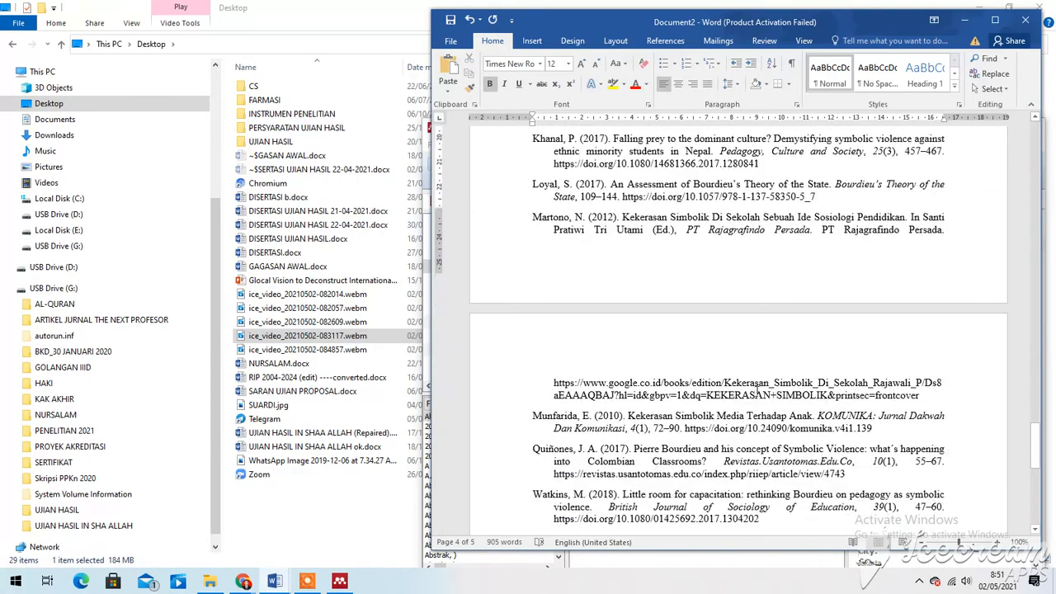
{"action": "scroll", "coordinate": [760, 393], "scroll_direction": "up", "scroll_amount": 12}
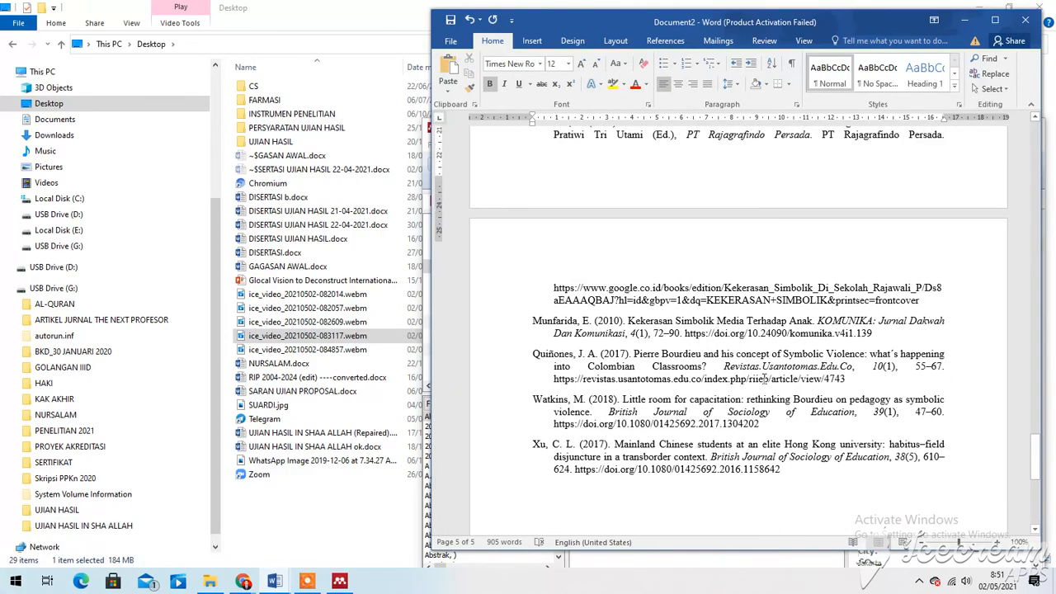
{"action": "scroll", "coordinate": [761, 372], "scroll_direction": "up", "scroll_amount": 10}
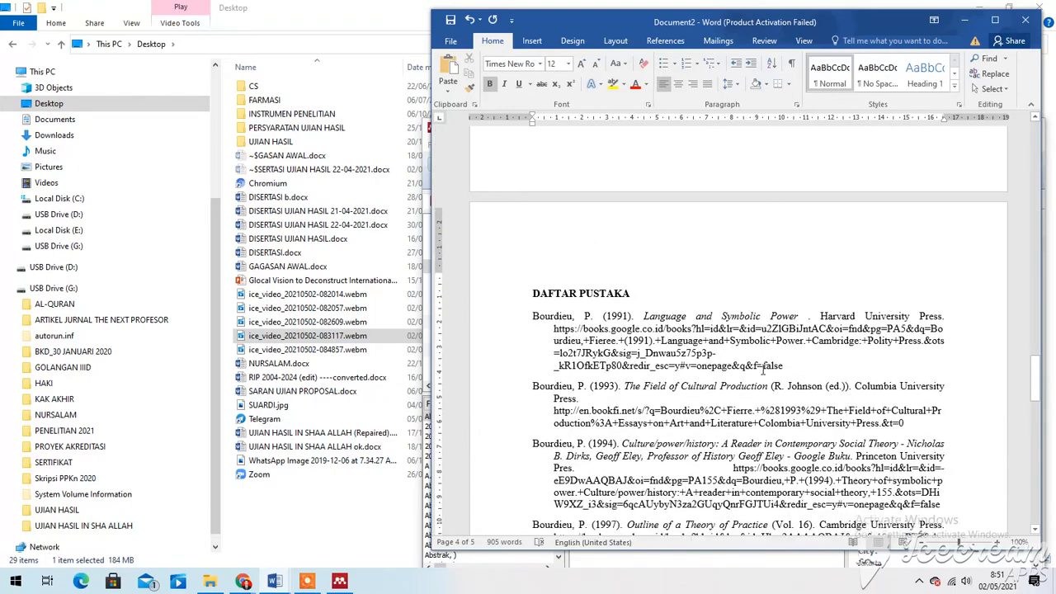
{"action": "scroll", "coordinate": [765, 365], "scroll_direction": "up", "scroll_amount": 10}
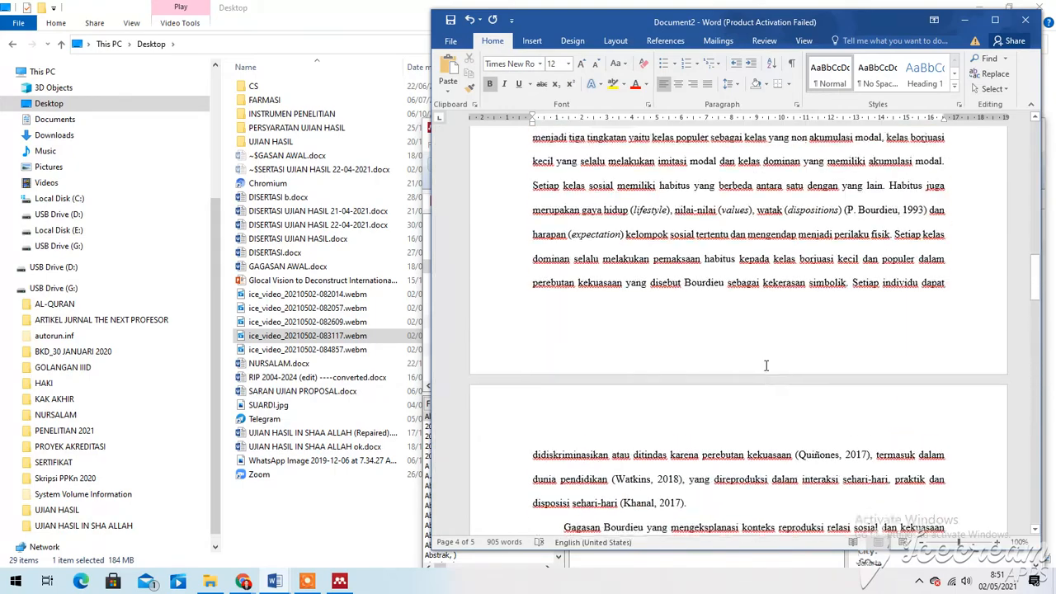
{"action": "scroll", "coordinate": [779, 330], "scroll_direction": "up", "scroll_amount": 8}
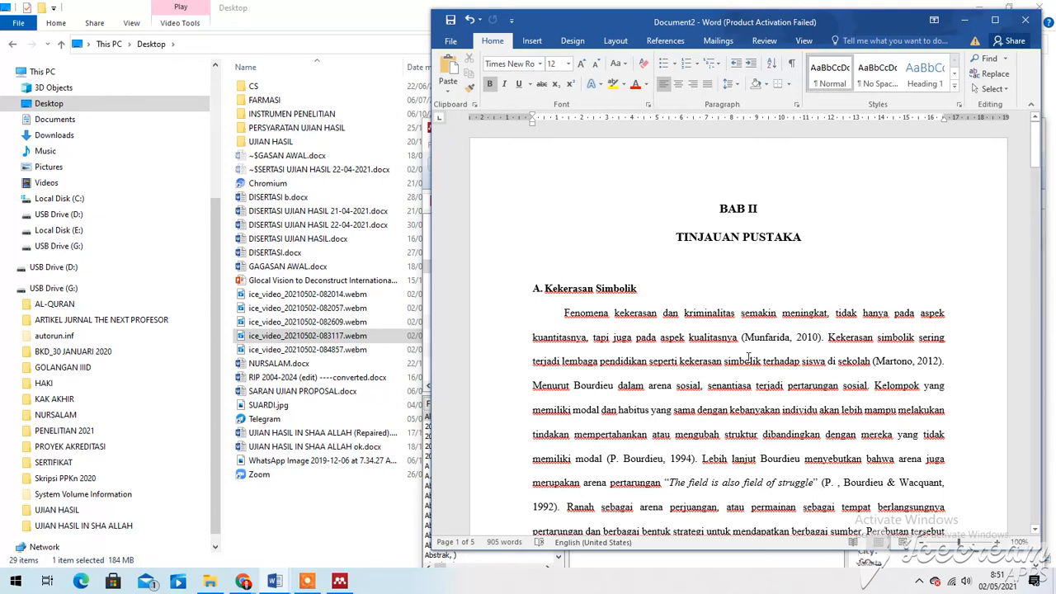
{"action": "left_click", "coordinate": [307, 582]}
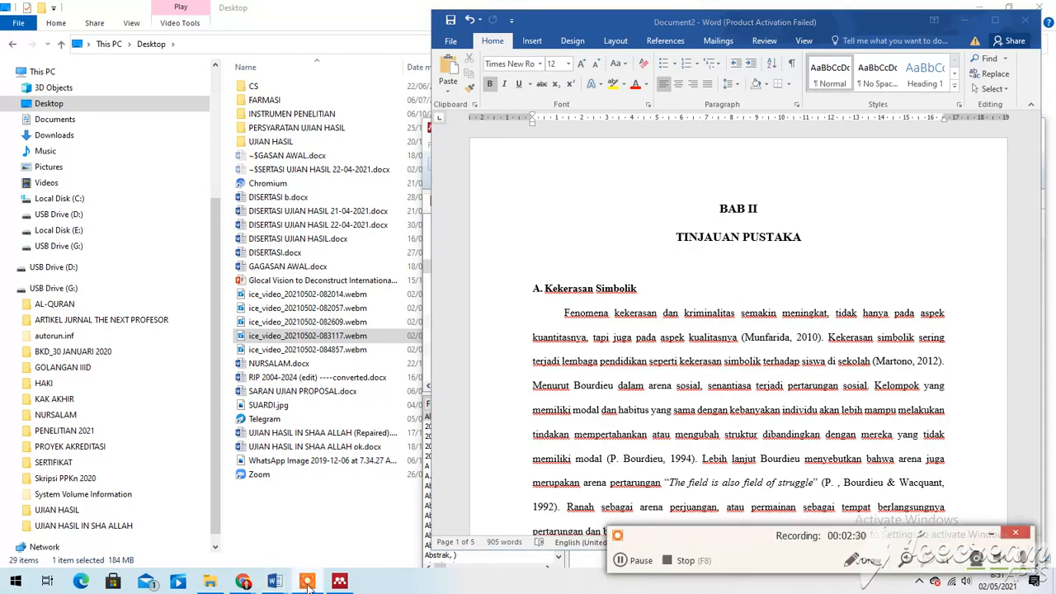